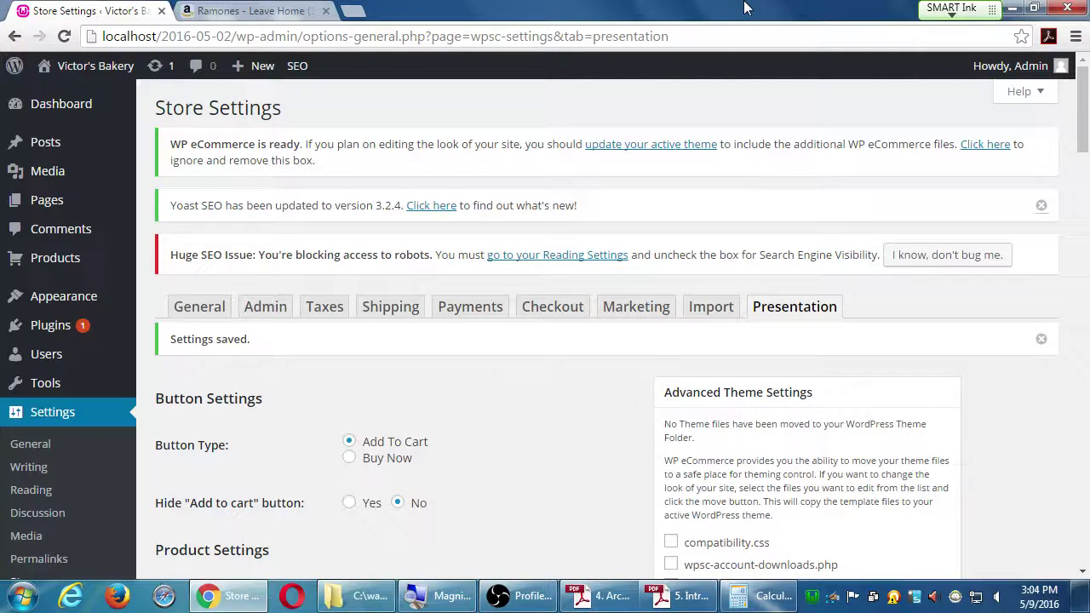
# Step: Switch the Store Settings page to the Taxes tab
pyautogui.click(324, 313)
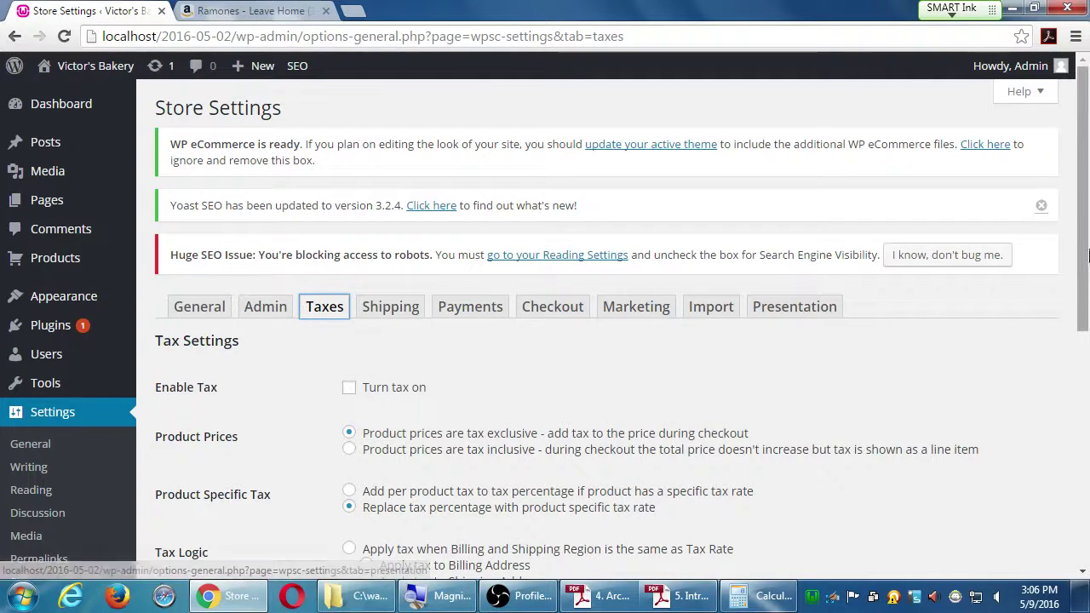
pyautogui.moveTo(1087, 256); pyautogui.dragTo(1063, 363)
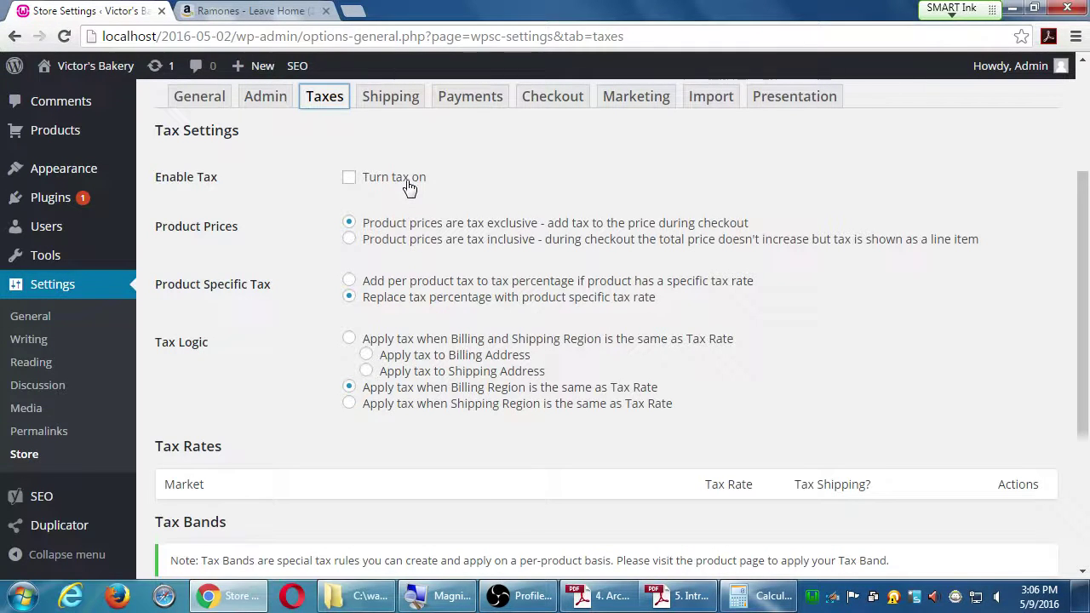
# Step: Tick 'Turn tax on' and save the Taxes settings so the tax-rate row appears
pyautogui.click(350, 178)
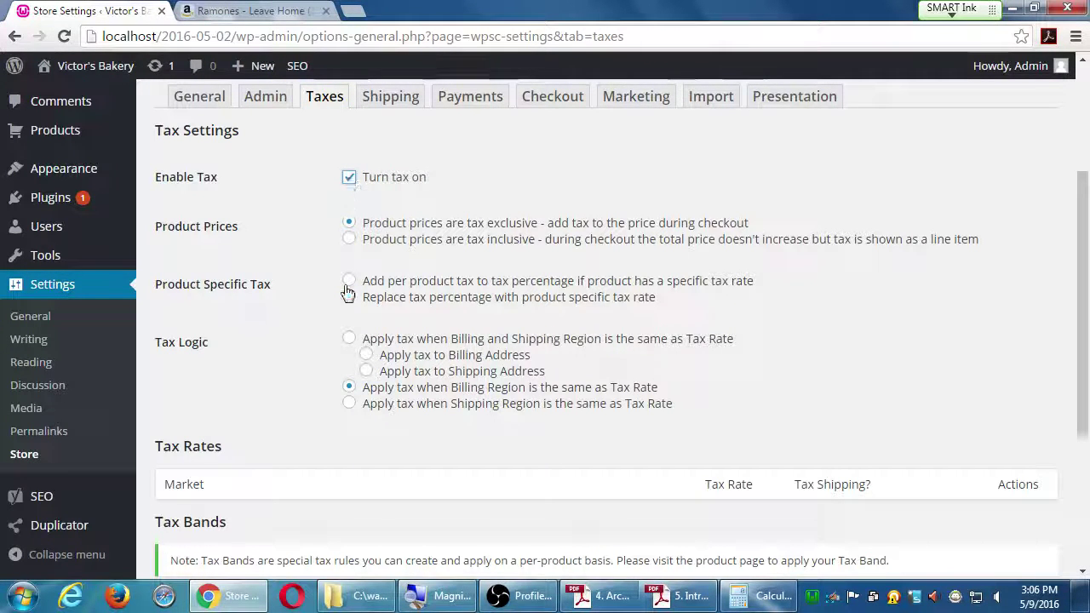
pyautogui.scroll(-3, 337, 317)
pyautogui.scroll(-2, 337, 317)
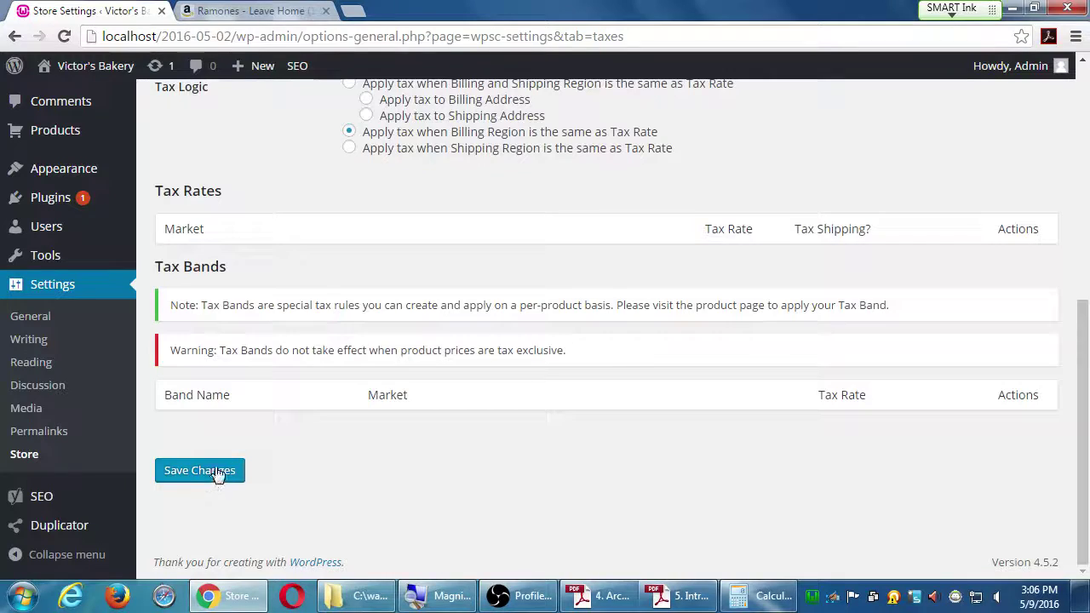
pyautogui.click(199, 470)
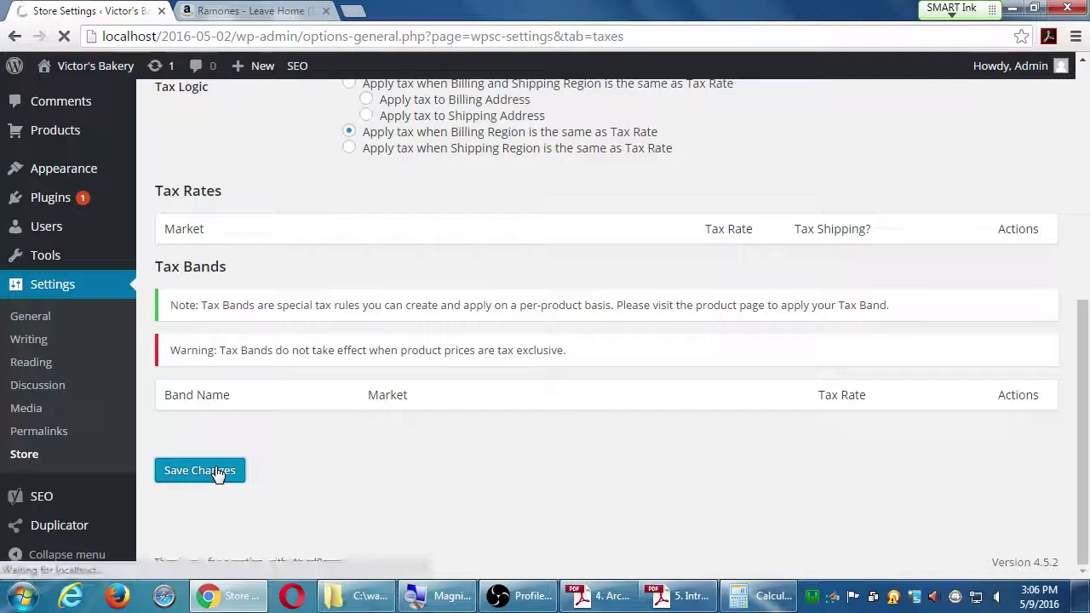
pyautogui.scroll(-5, 337, 422)
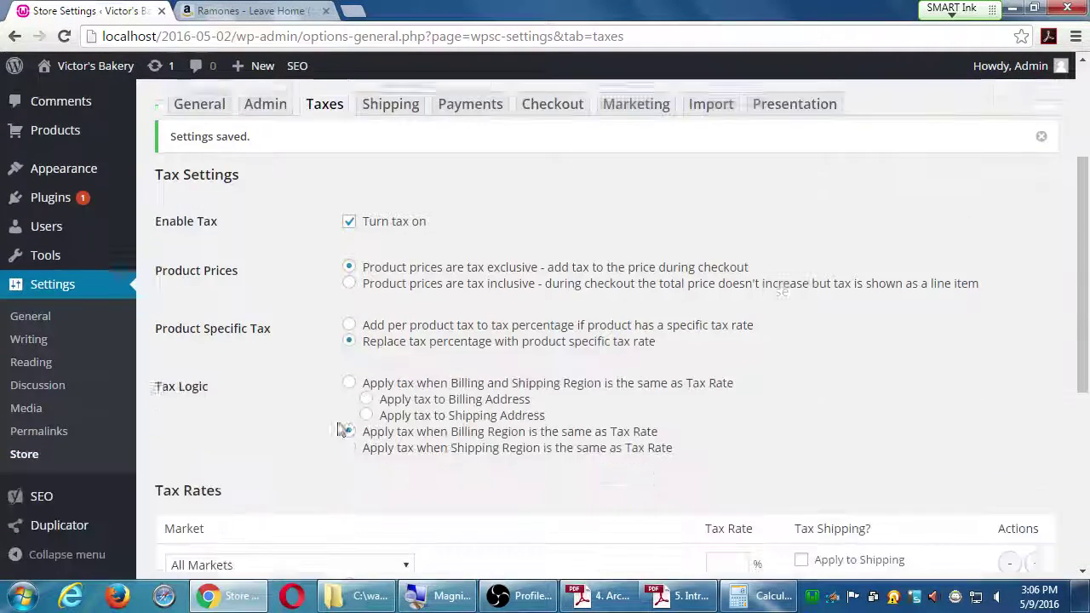
pyautogui.scroll(6, 338, 426)
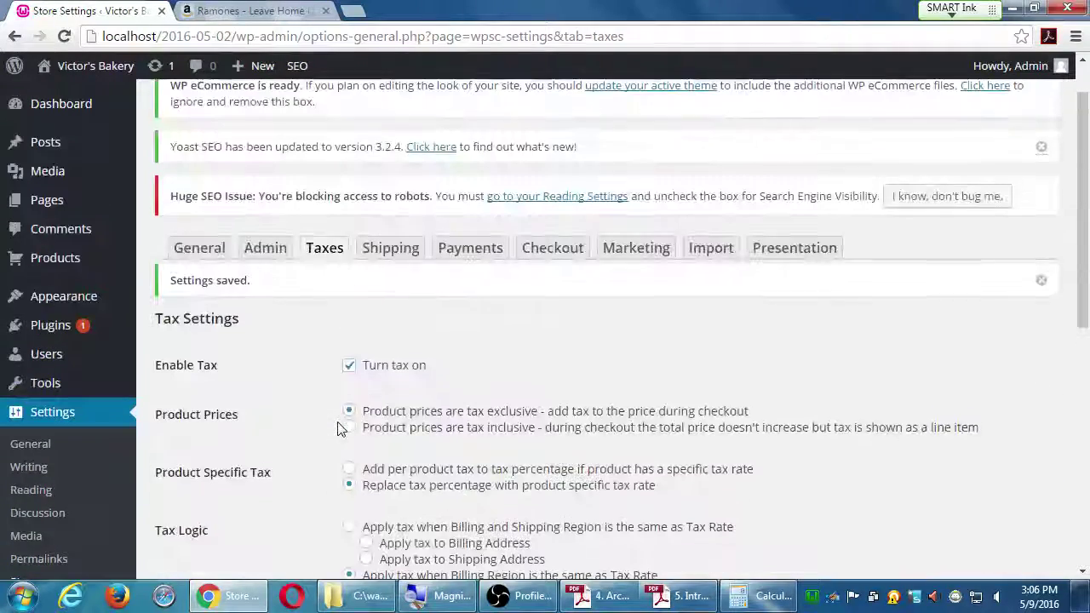
pyautogui.scroll(-1, 392, 371)
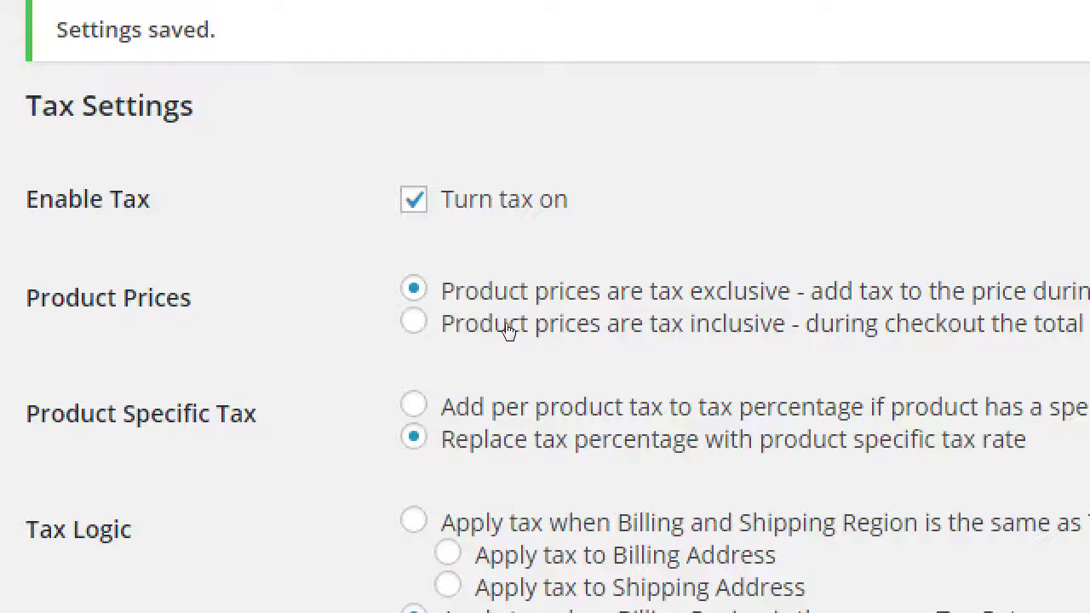
pyautogui.click(510, 351)
pyautogui.press('Up')
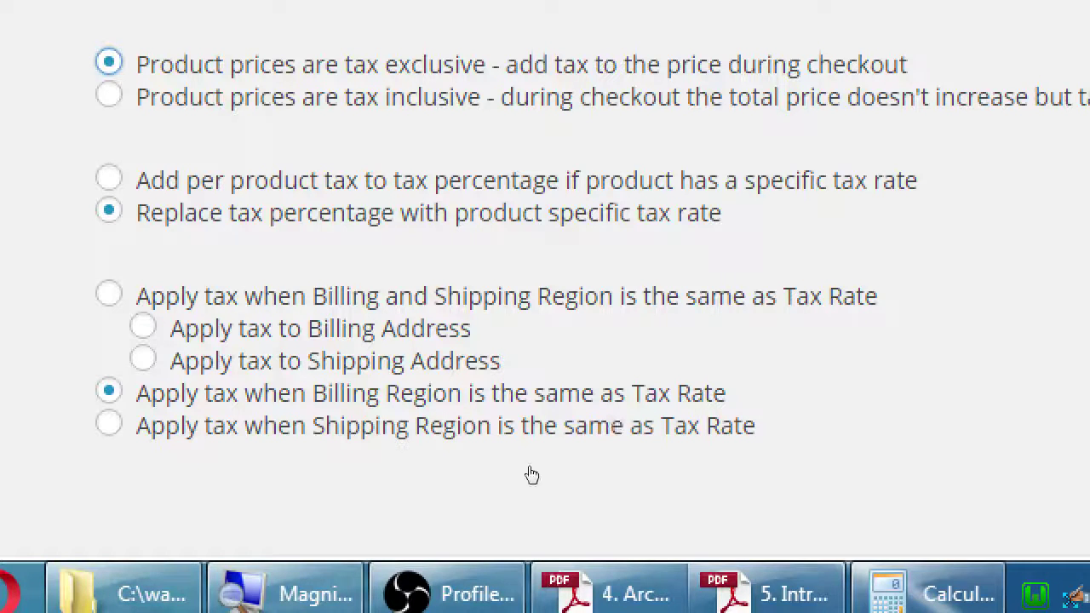
pyautogui.moveTo(194, 473)
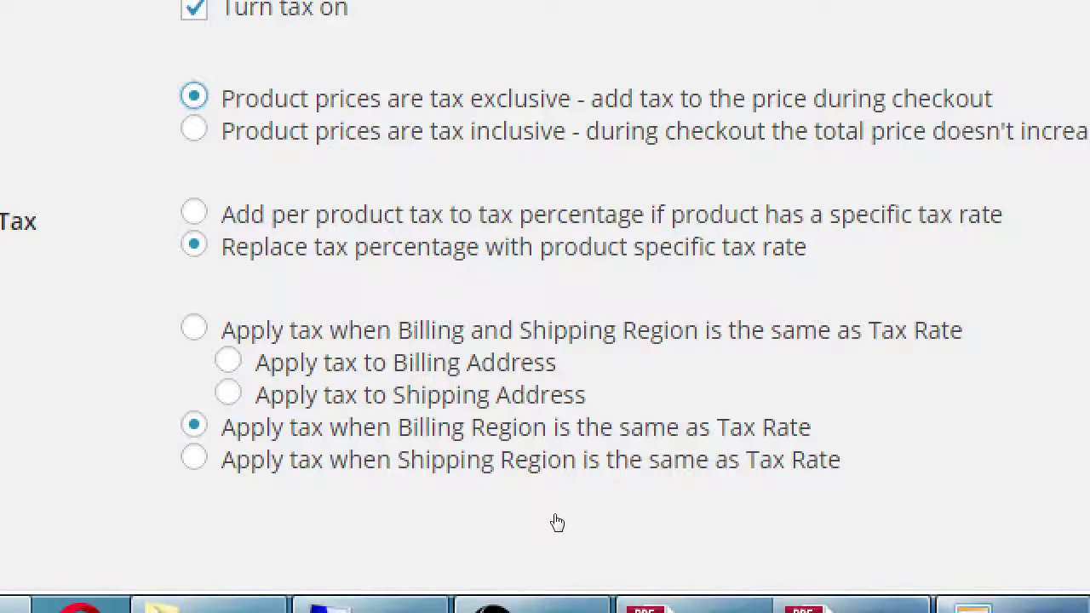
pyautogui.press('Tab')
pyautogui.press('Tab')
pyautogui.press('Down')
pyautogui.press('Down')
pyautogui.press('Down')
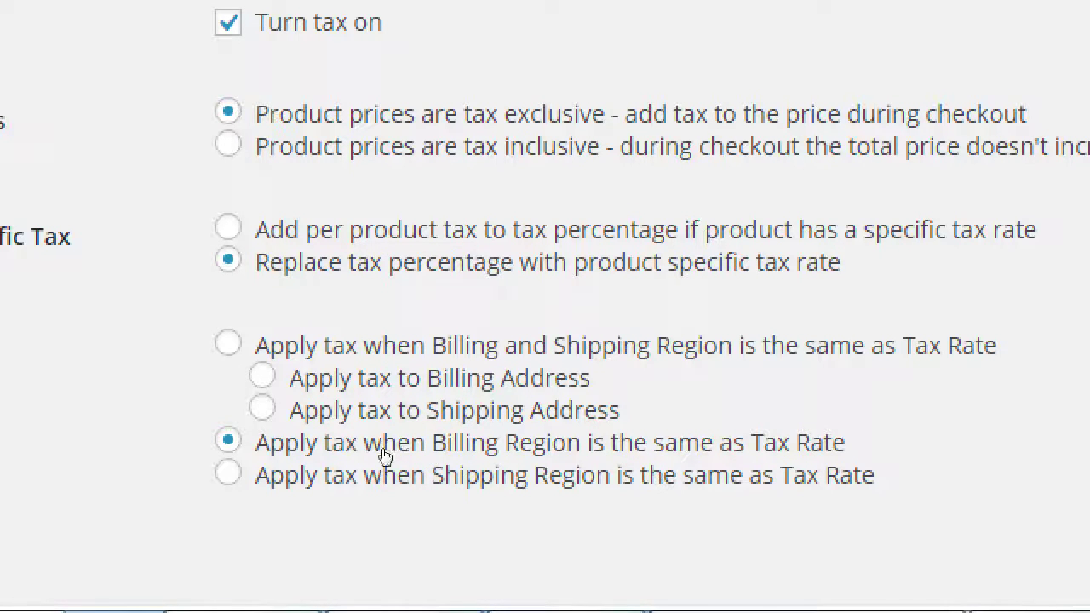
pyautogui.press('Up')
pyautogui.press('Down')
pyautogui.scroll(-3, 353, 503)
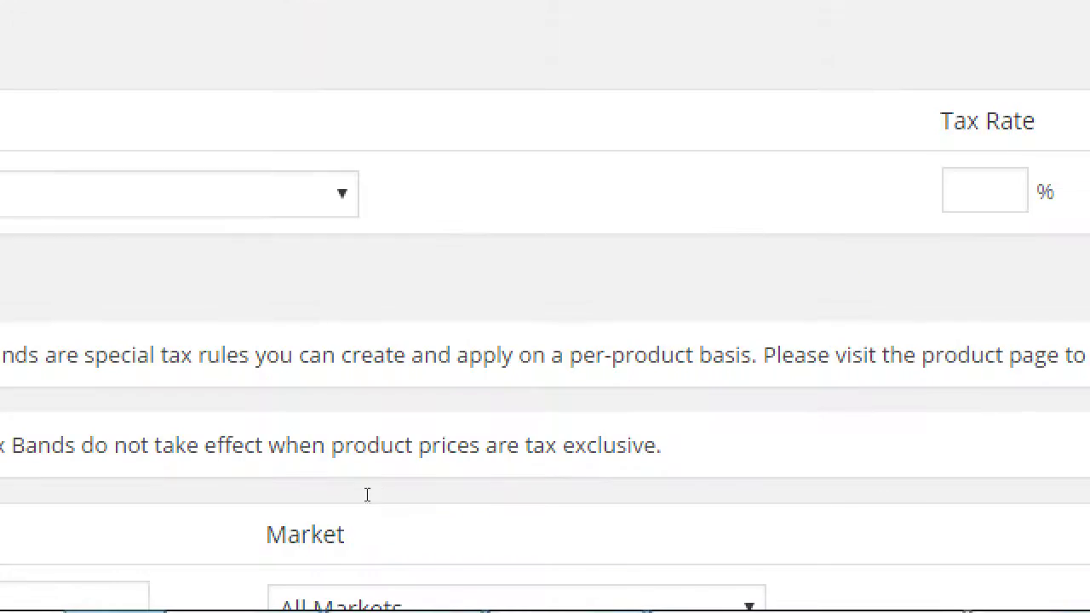
pyautogui.scroll(2, 319, 550)
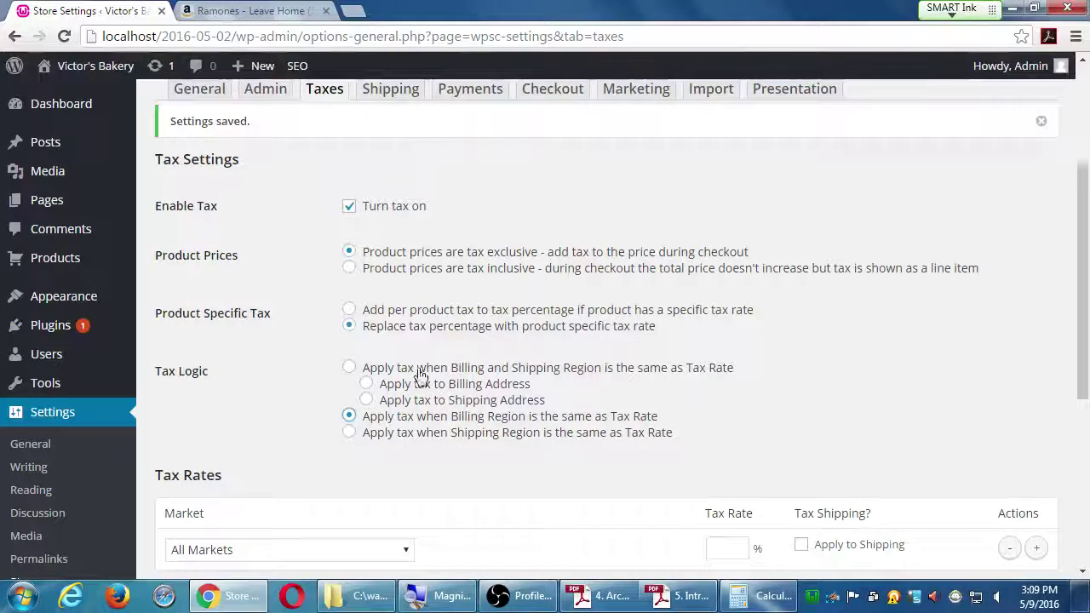
pyautogui.scroll(-1, 409, 401)
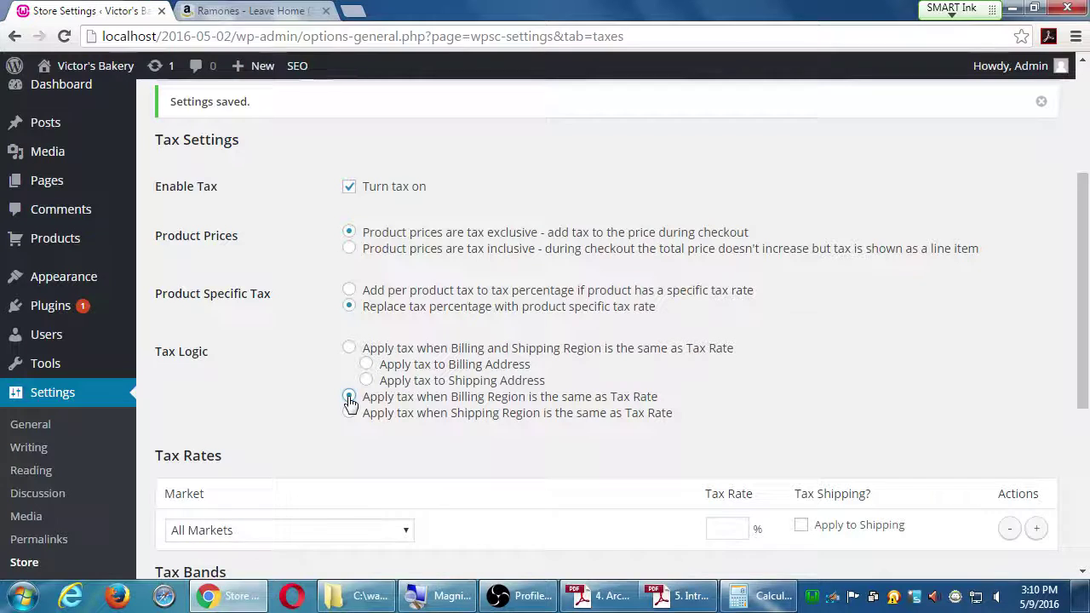
pyautogui.scroll(-1, 350, 400)
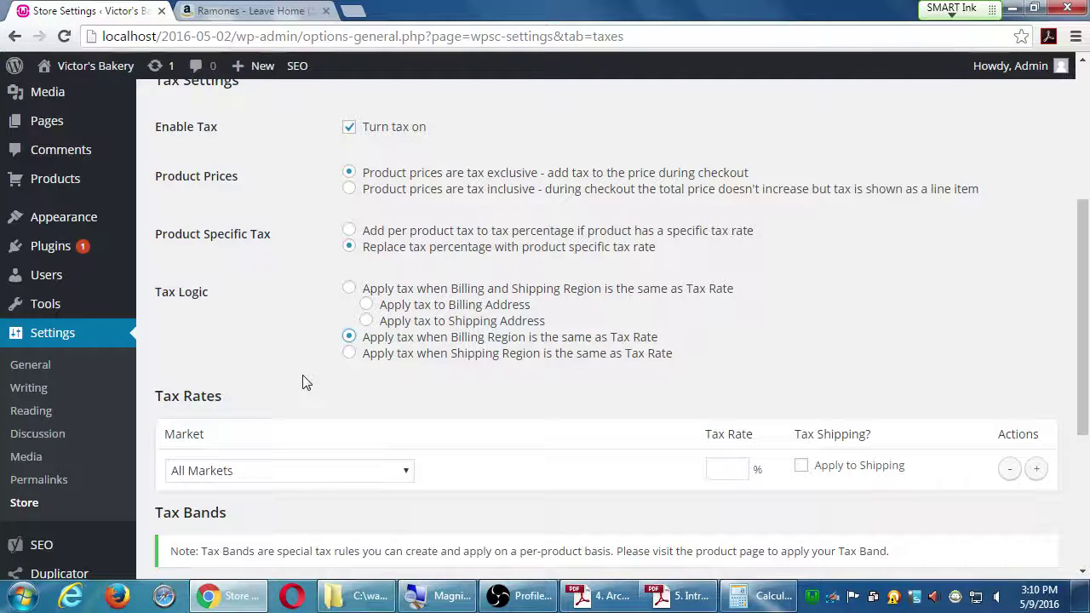
# Step: Set the tax-rate row's market to USA and enter a 7% rate
pyautogui.click(368, 477)
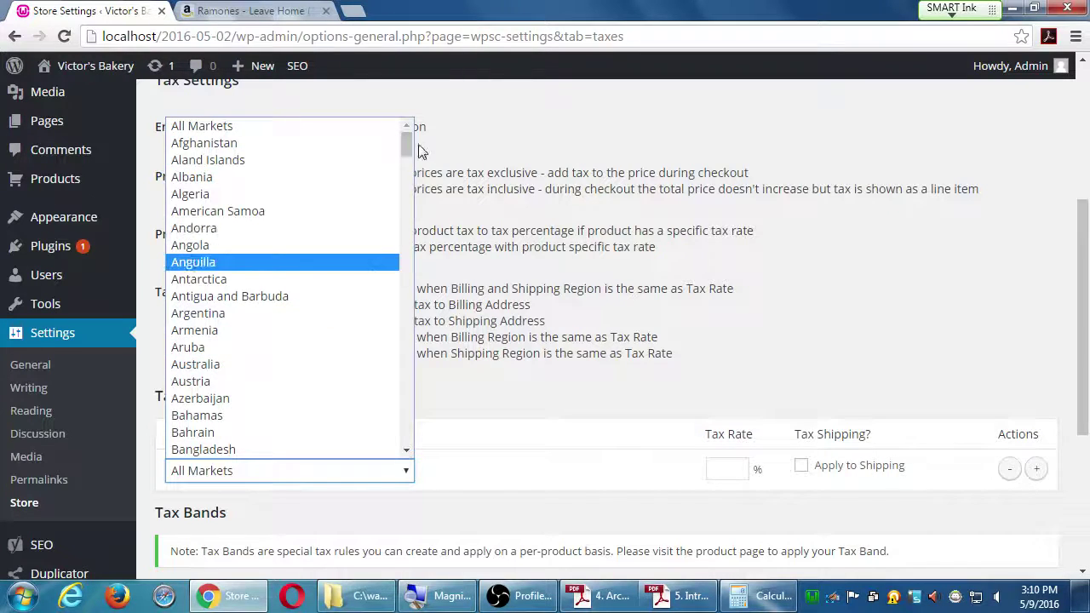
pyautogui.moveTo(407, 146); pyautogui.dragTo(407, 473)
pyautogui.click(274, 231)
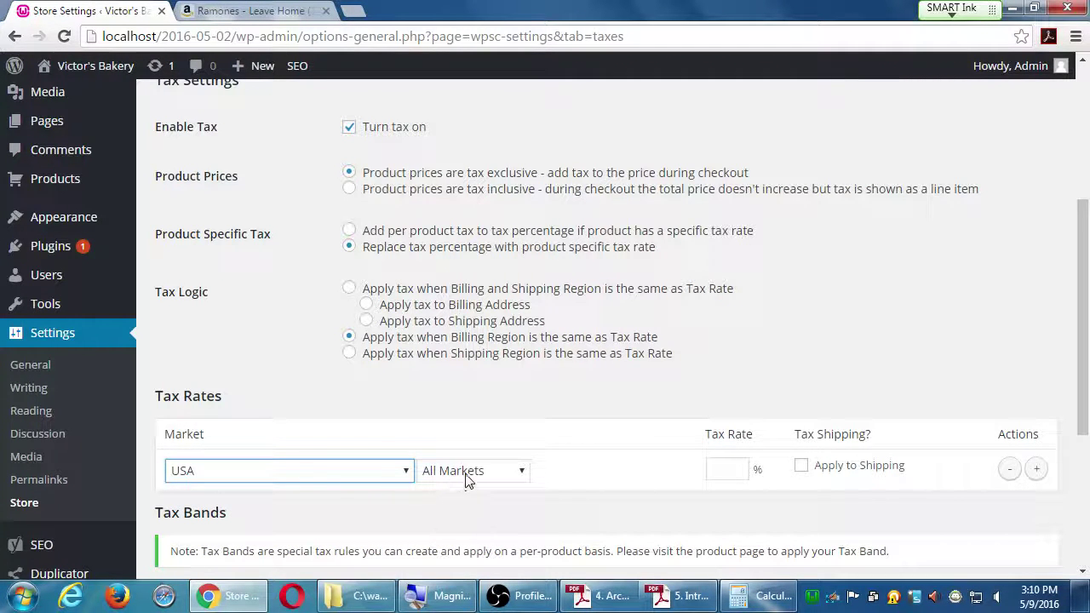
pyautogui.click(721, 466)
pyautogui.write('7')
# Step: Try Maine as the region with a 2% rate, then reset the region to All Markets
pyautogui.click(520, 474)
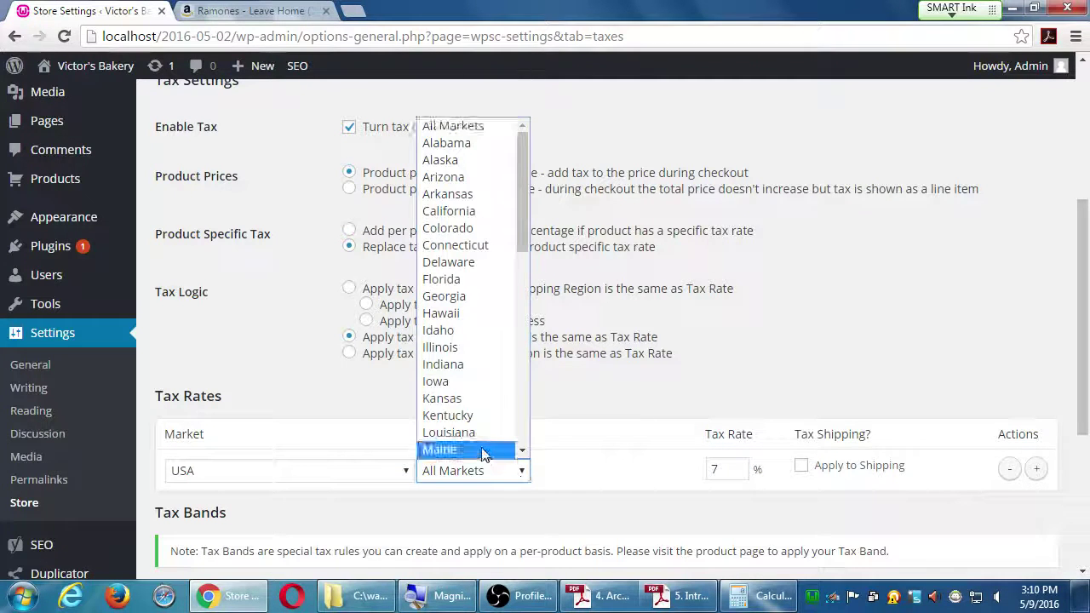
pyautogui.click(482, 452)
pyautogui.moveTo(725, 464); pyautogui.dragTo(666, 469)
pyautogui.write('2')
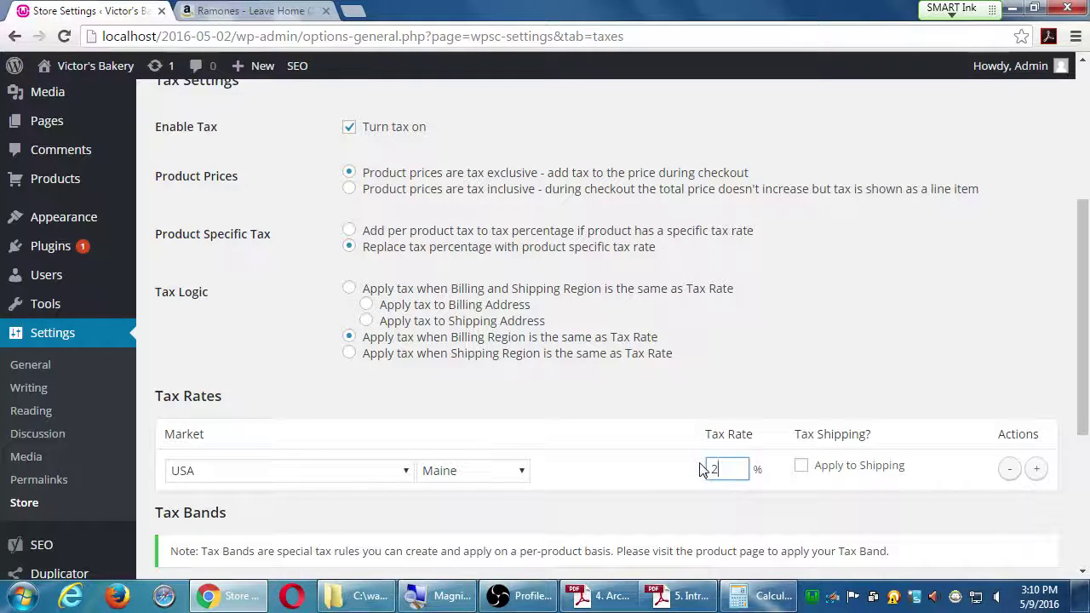
pyautogui.click(507, 477)
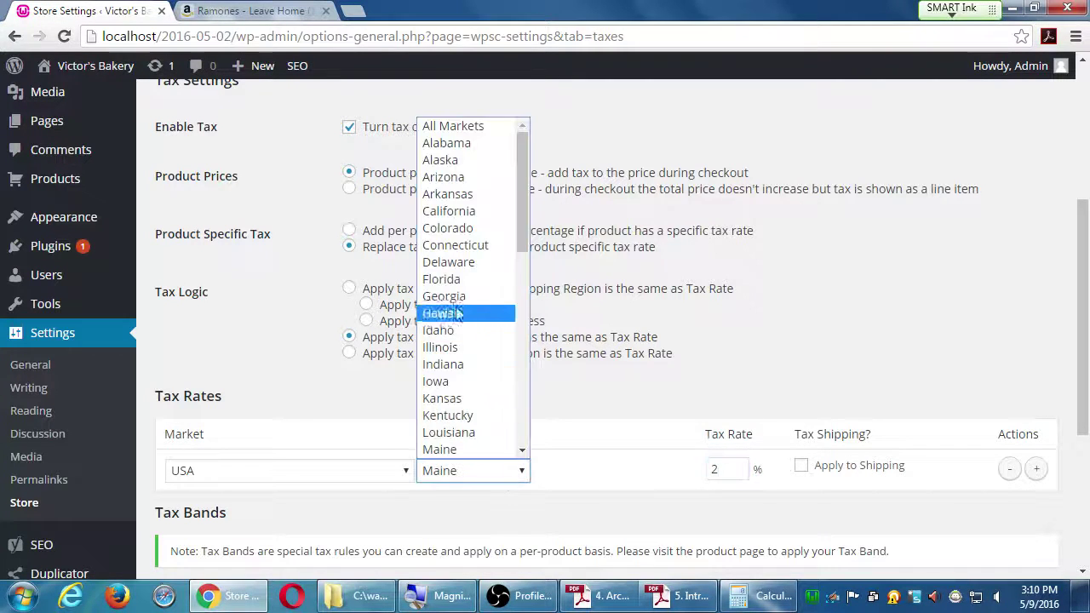
pyautogui.click(480, 128)
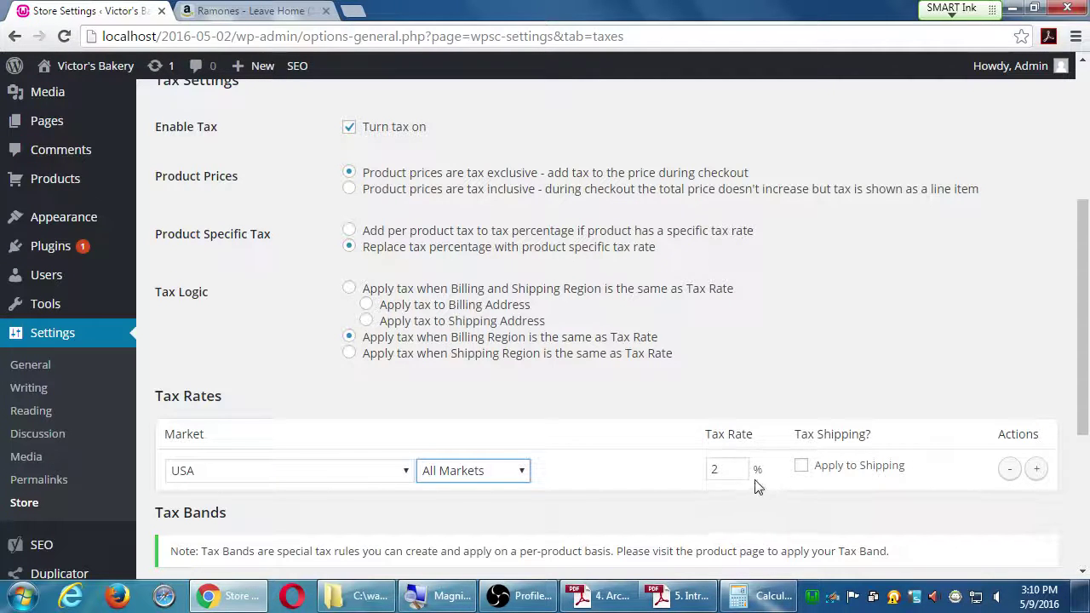
# Step: Replace the USA All Markets rate of 2 with 7 and scroll toward Save Changes
pyautogui.moveTo(724, 470); pyautogui.dragTo(694, 474)
pyautogui.write('7')
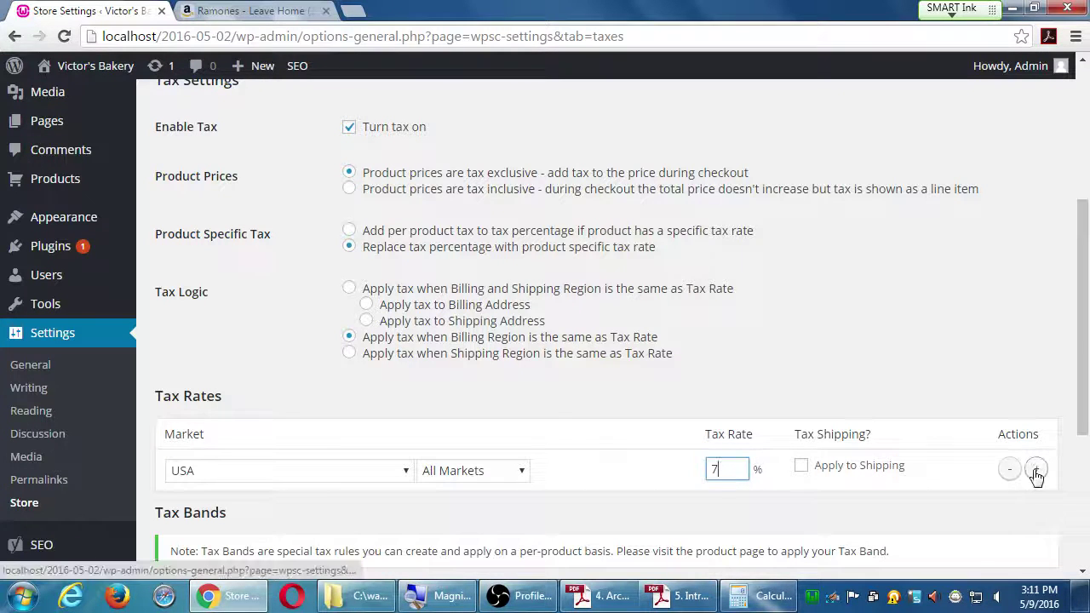
pyautogui.scroll(-1, 1036, 475)
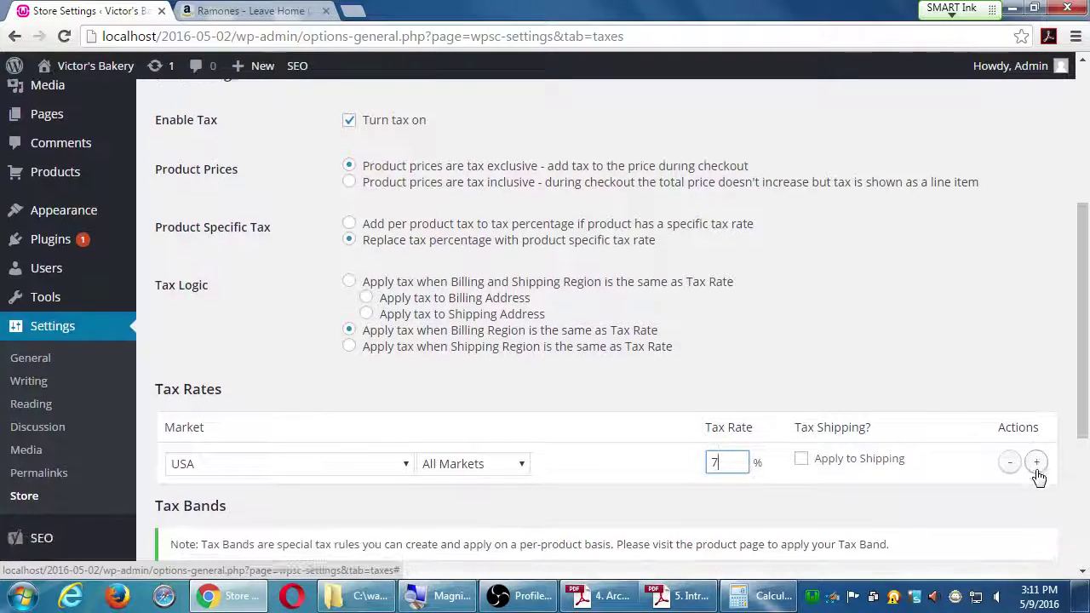
pyautogui.scroll(-3, 1036, 475)
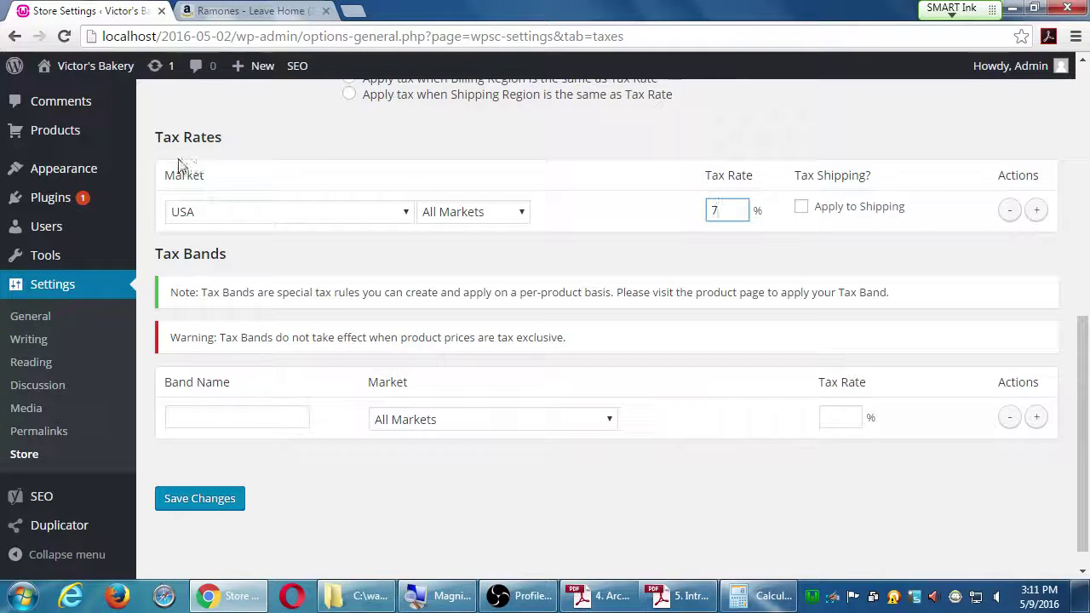
pyautogui.moveTo(157, 132); pyautogui.dragTo(231, 146)
pyautogui.click(255, 152)
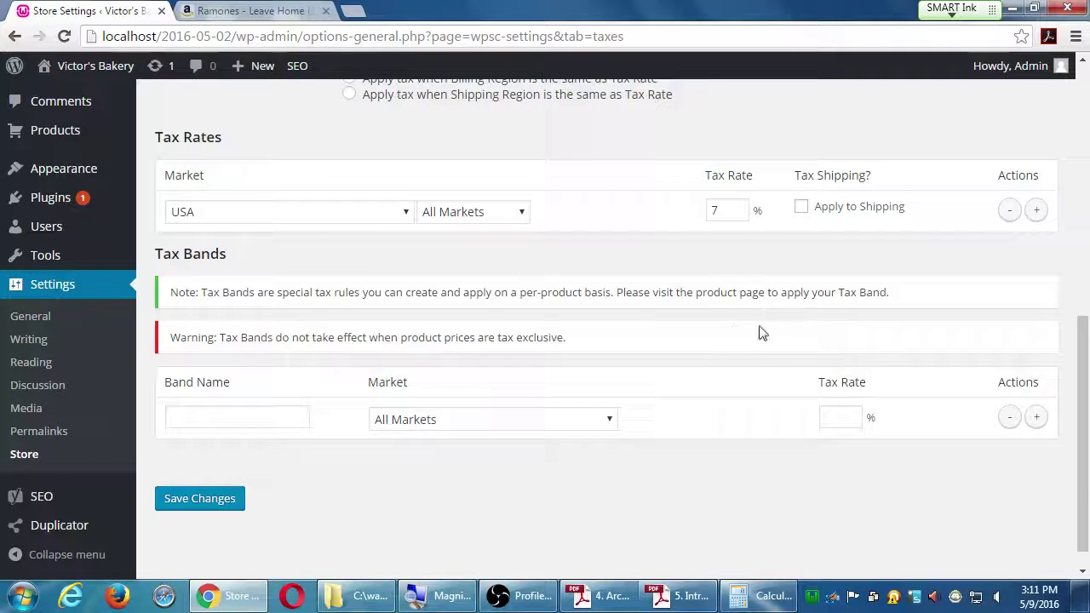
# Step: Add a second tax-rate row with country USA, region Arizona and rate 2%, then save
pyautogui.click(1037, 209)
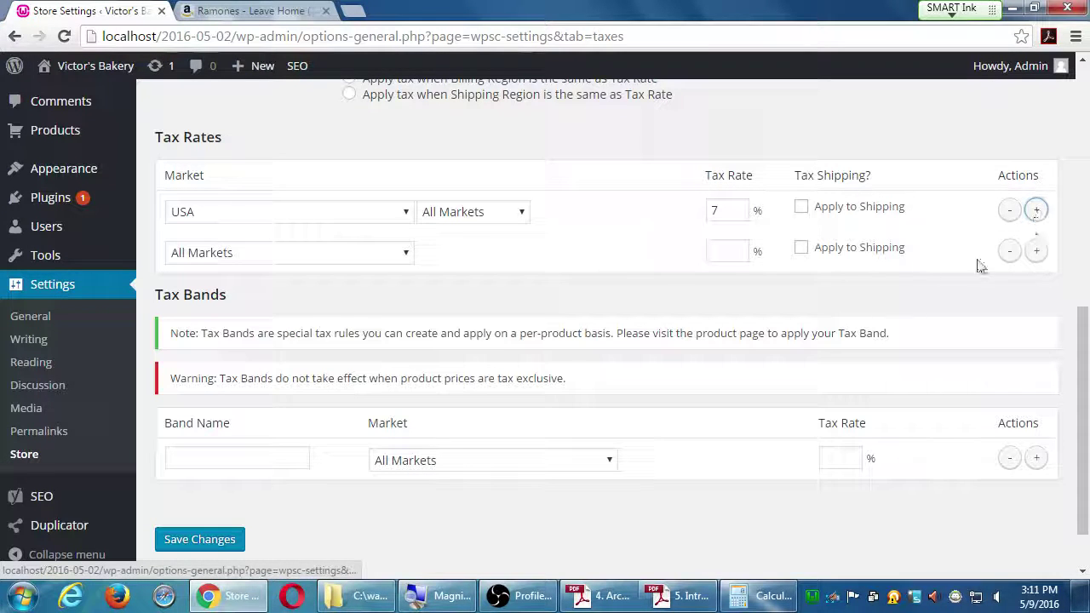
pyautogui.click(355, 255)
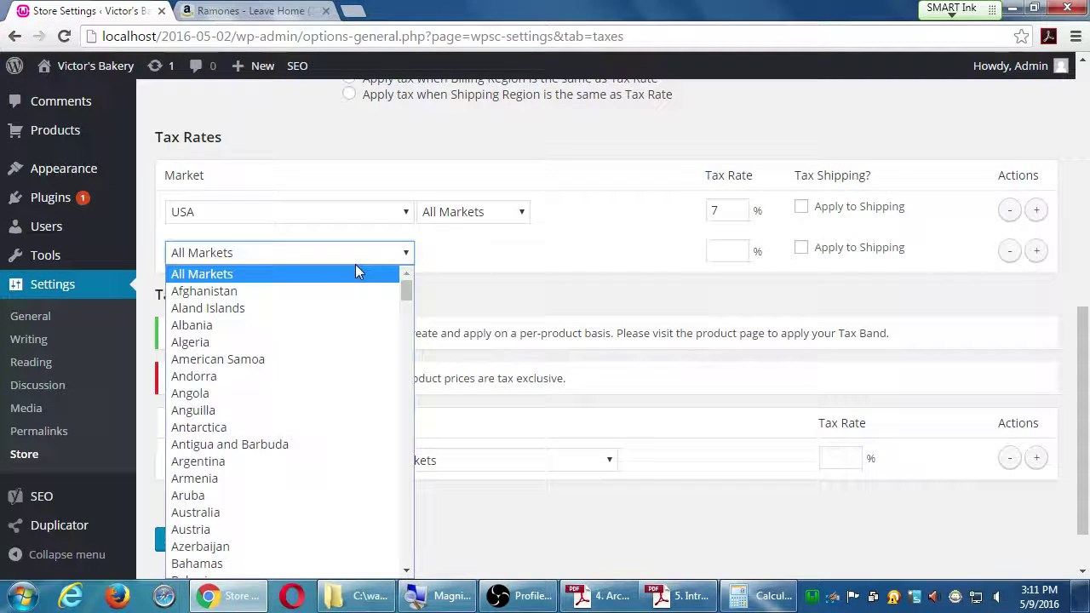
pyautogui.write('us')
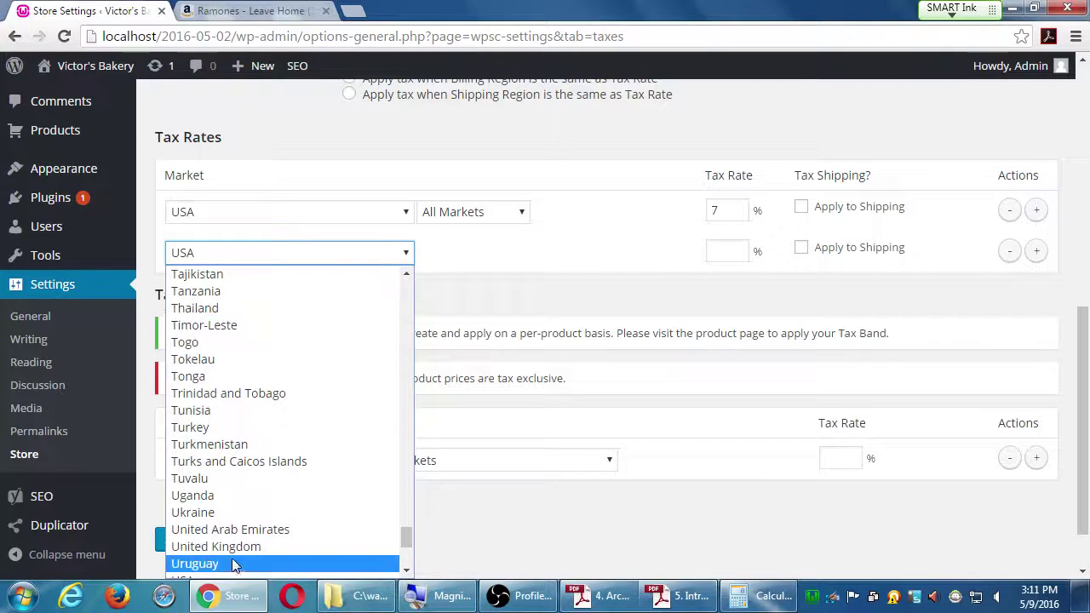
pyautogui.click(245, 577)
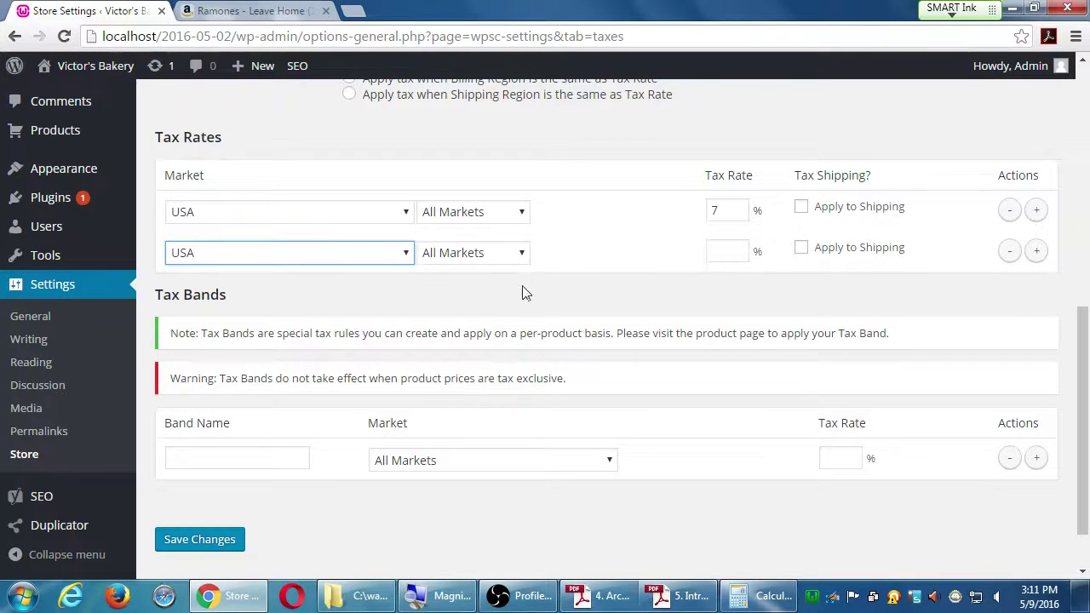
pyautogui.click(517, 253)
pyautogui.click(486, 329)
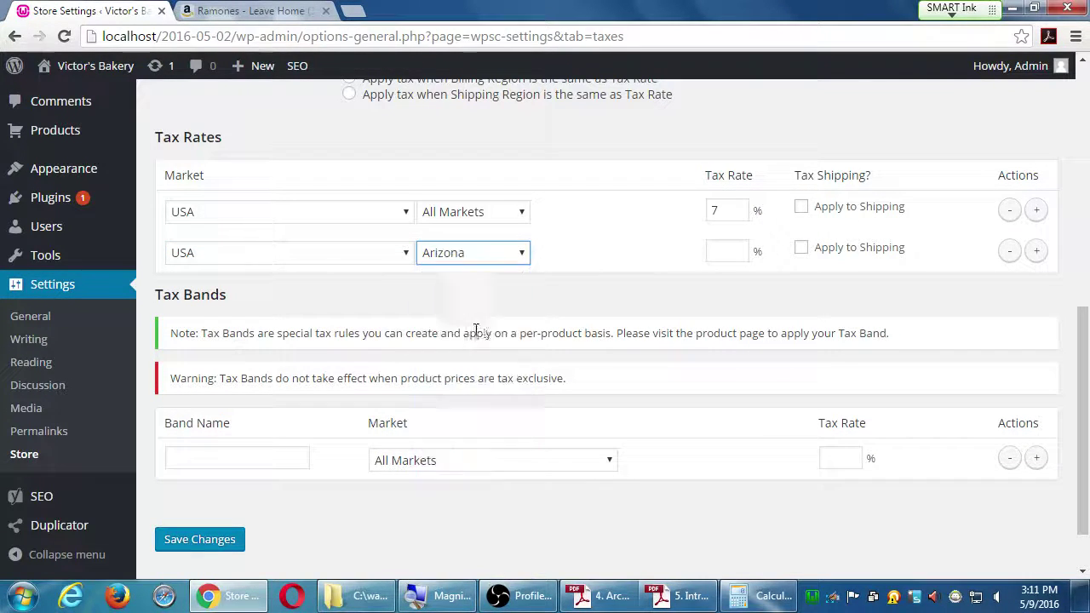
pyautogui.click(715, 252)
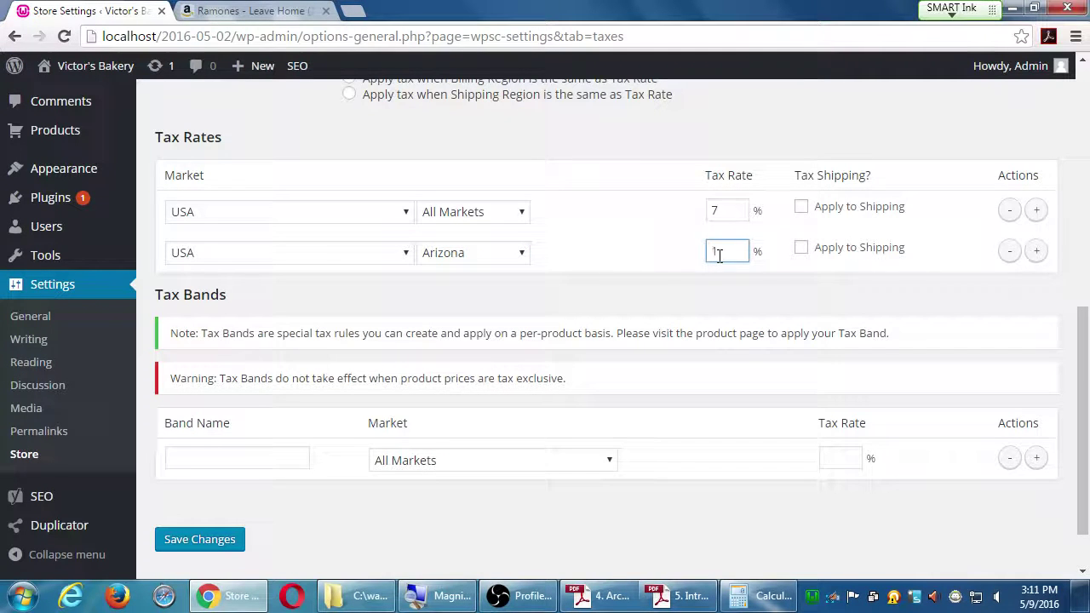
pyautogui.write('2')
pyautogui.click(196, 542)
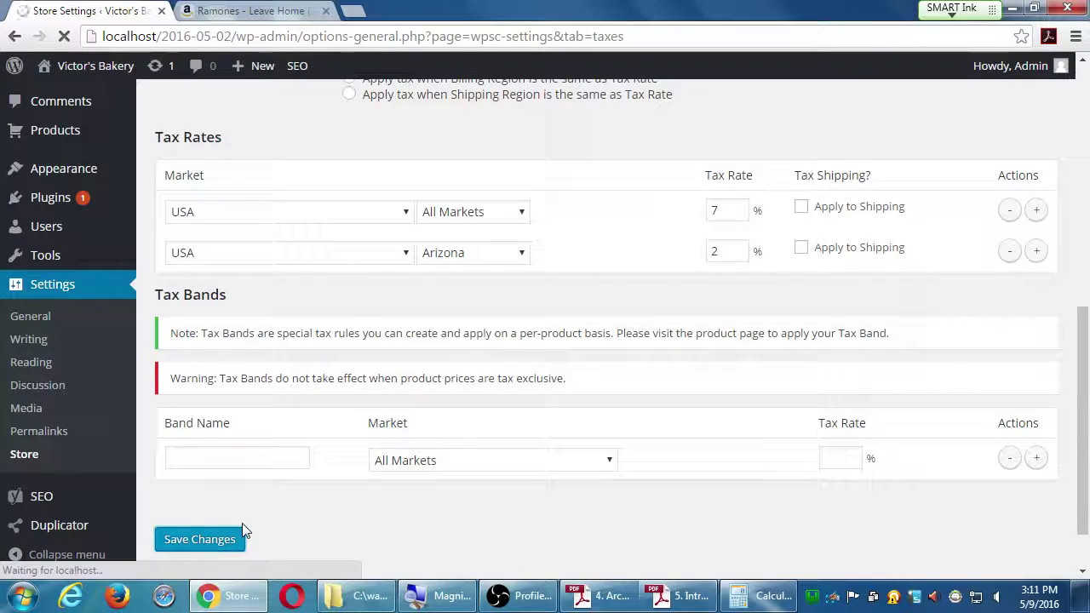
# Step: Create the 'Expensive Products' tax band with market USA and rate 8%, then save
pyautogui.scroll(-1, 300, 463)
pyautogui.scroll(-5, 302, 470)
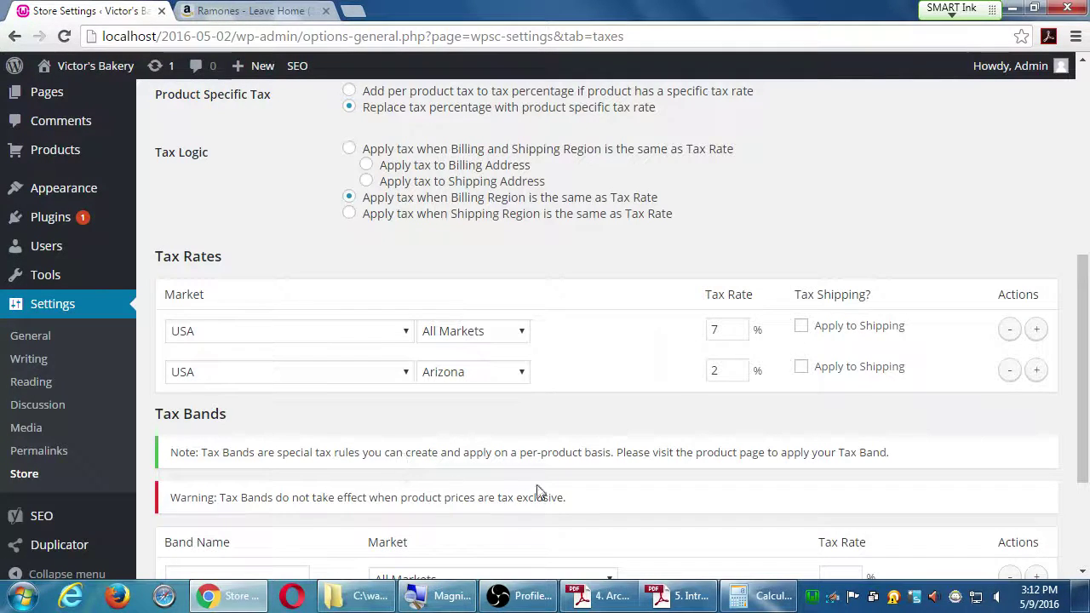
pyautogui.scroll(-2, 588, 459)
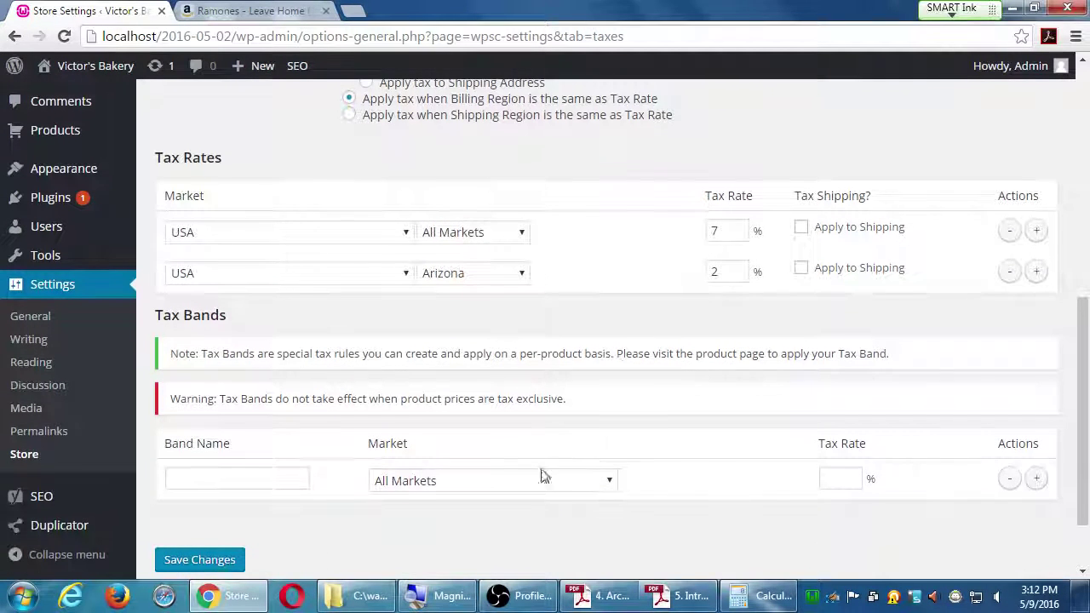
pyautogui.click(252, 487)
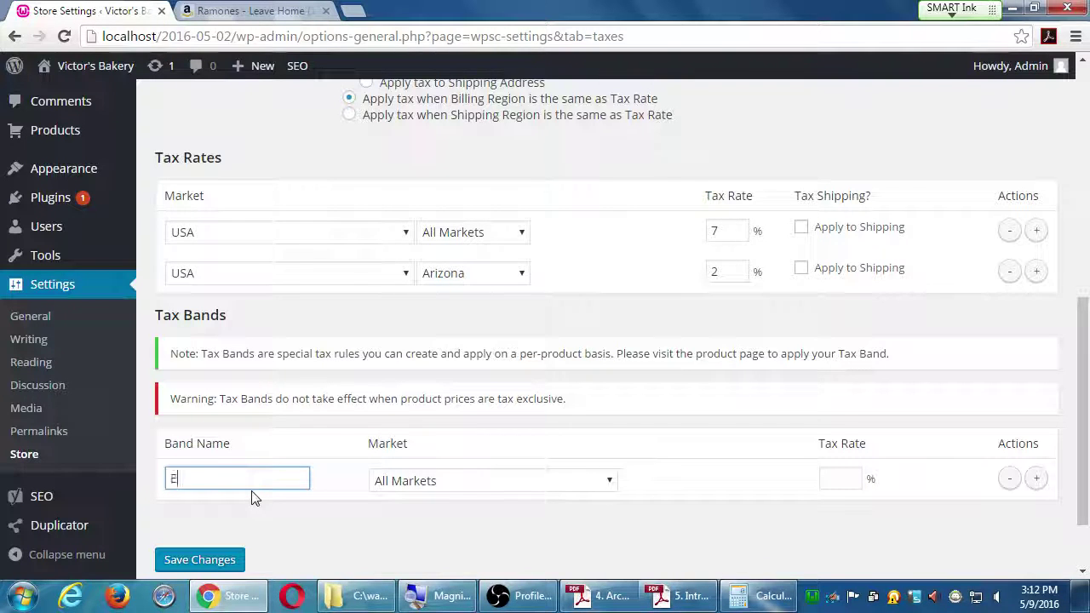
pyautogui.write('Expensive Products')
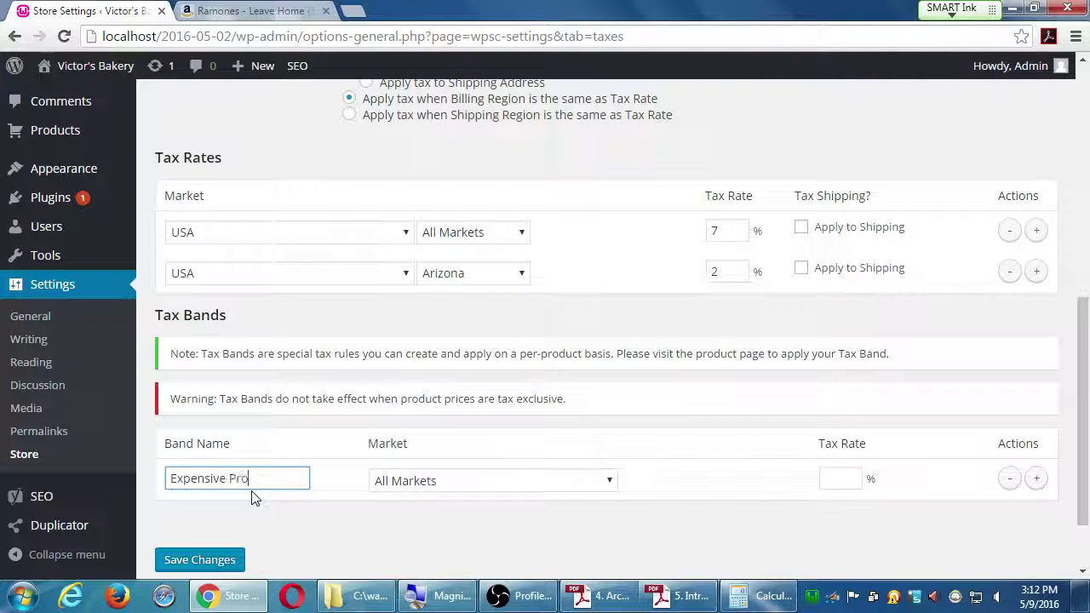
pyautogui.click(375, 481)
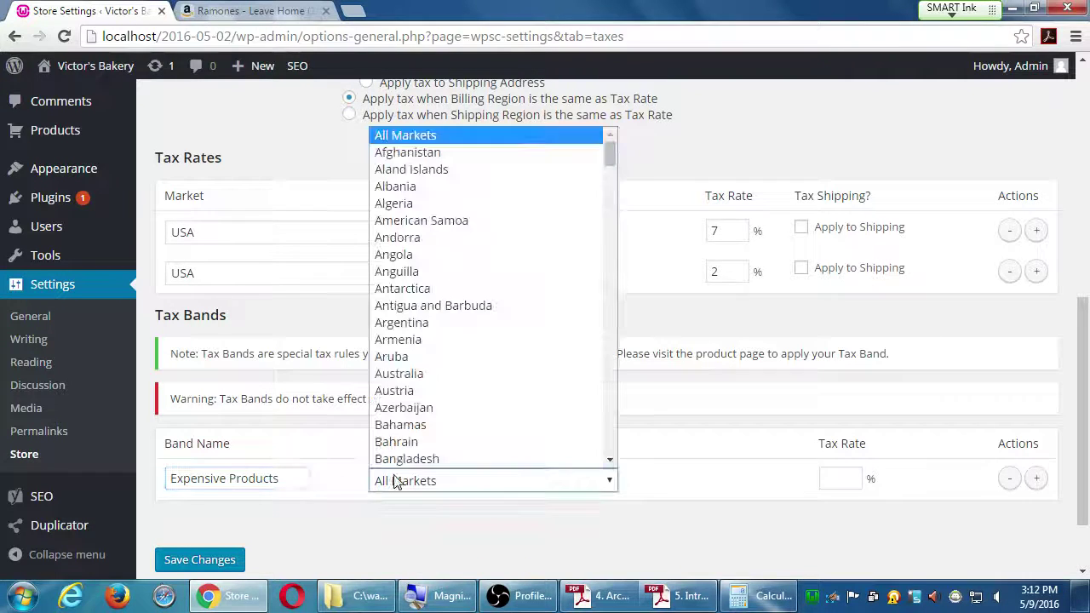
pyautogui.write('usa')
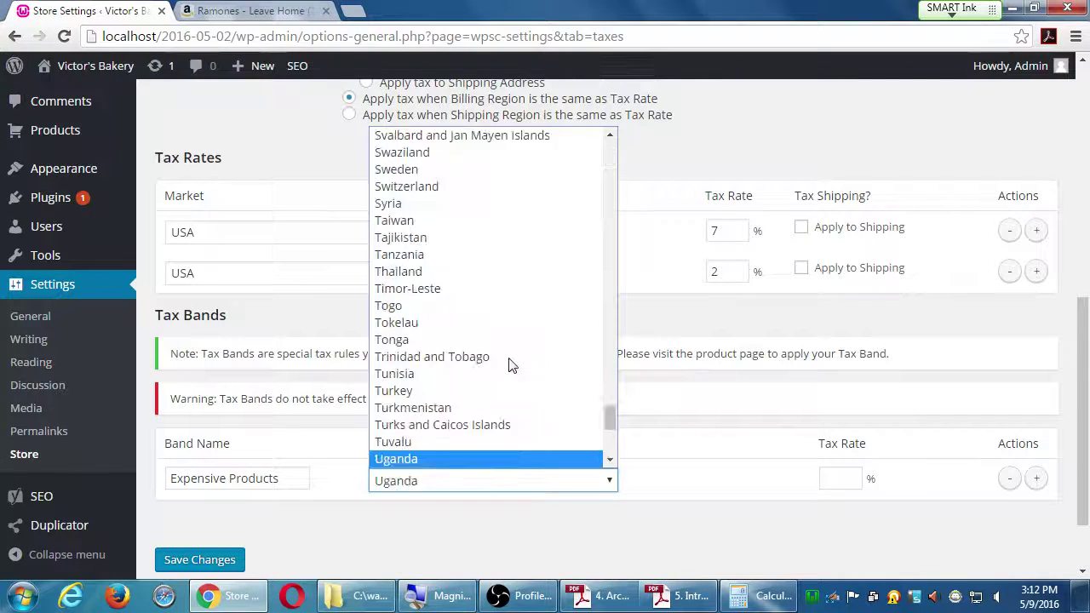
pyautogui.click(502, 458)
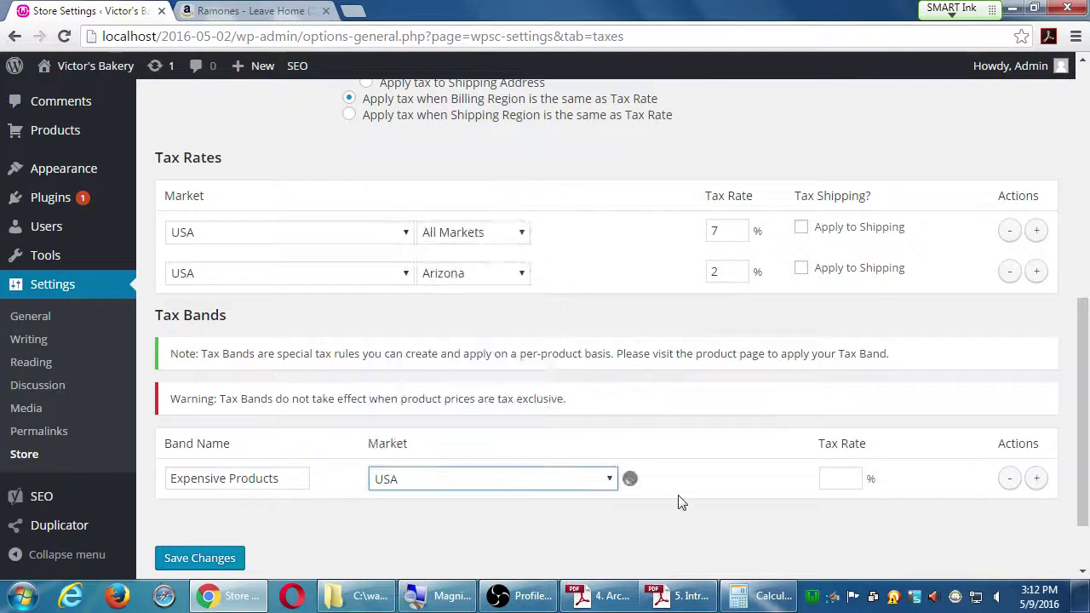
pyautogui.click(848, 482)
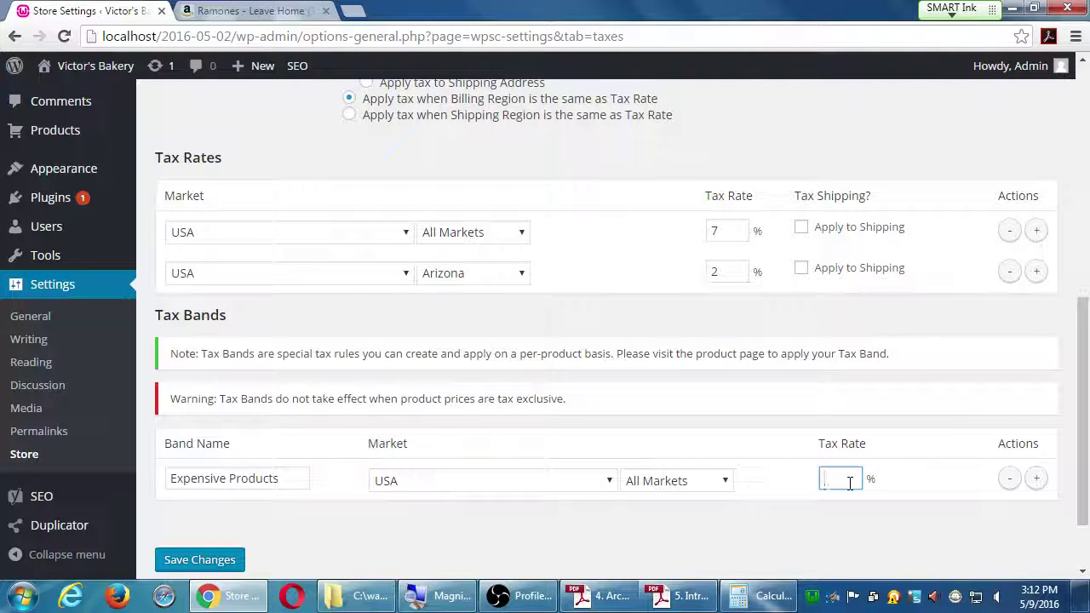
pyautogui.click(220, 562)
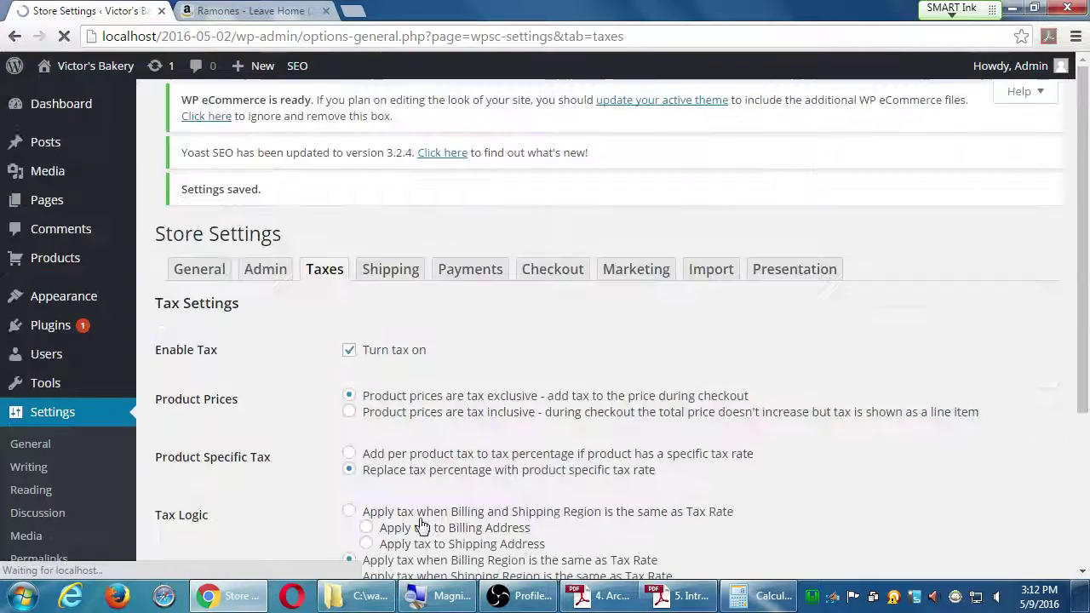
pyautogui.scroll(-6, 422, 525)
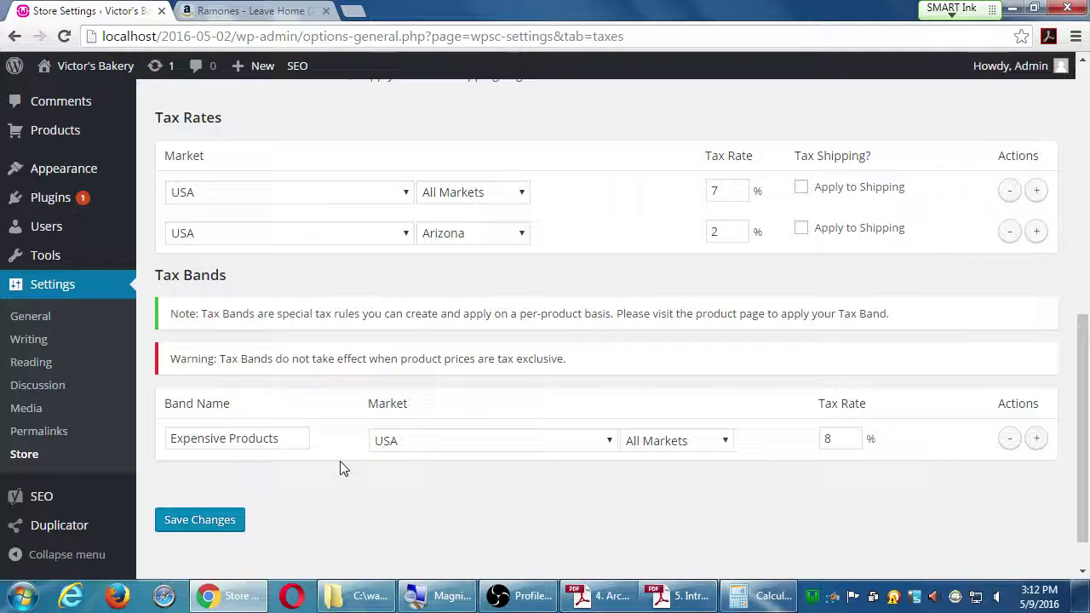
pyautogui.scroll(2, 341, 468)
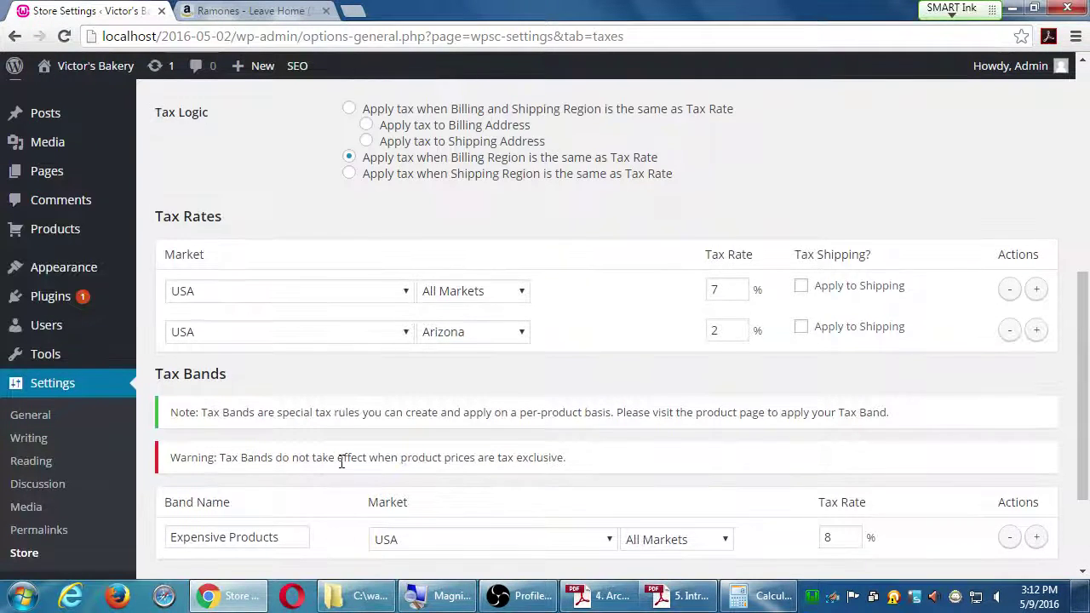
pyautogui.scroll(1, 341, 462)
pyautogui.scroll(2, 439, 239)
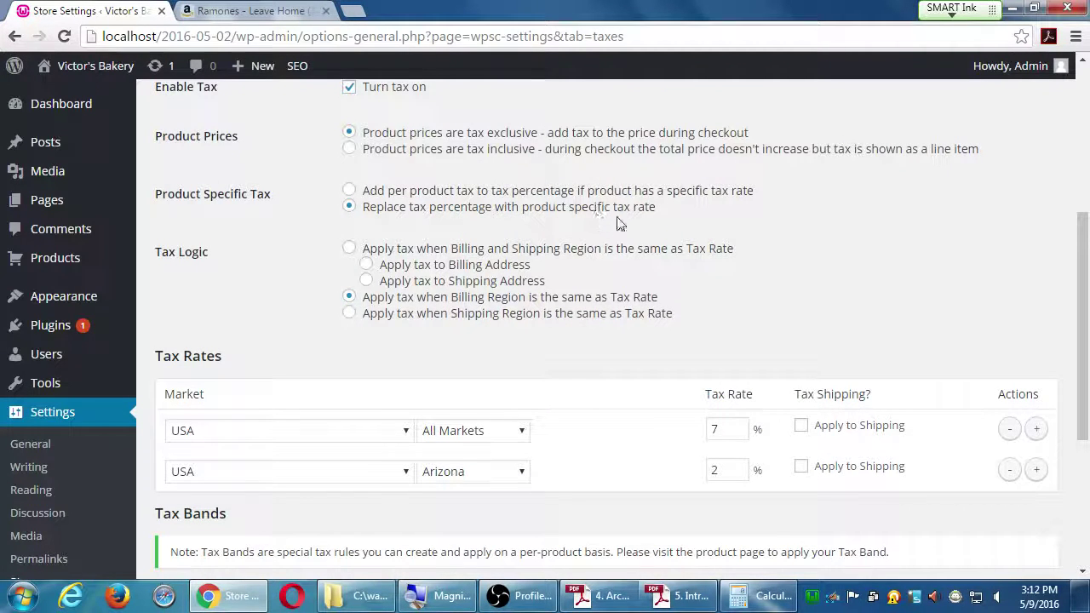
pyautogui.scroll(-5, 502, 485)
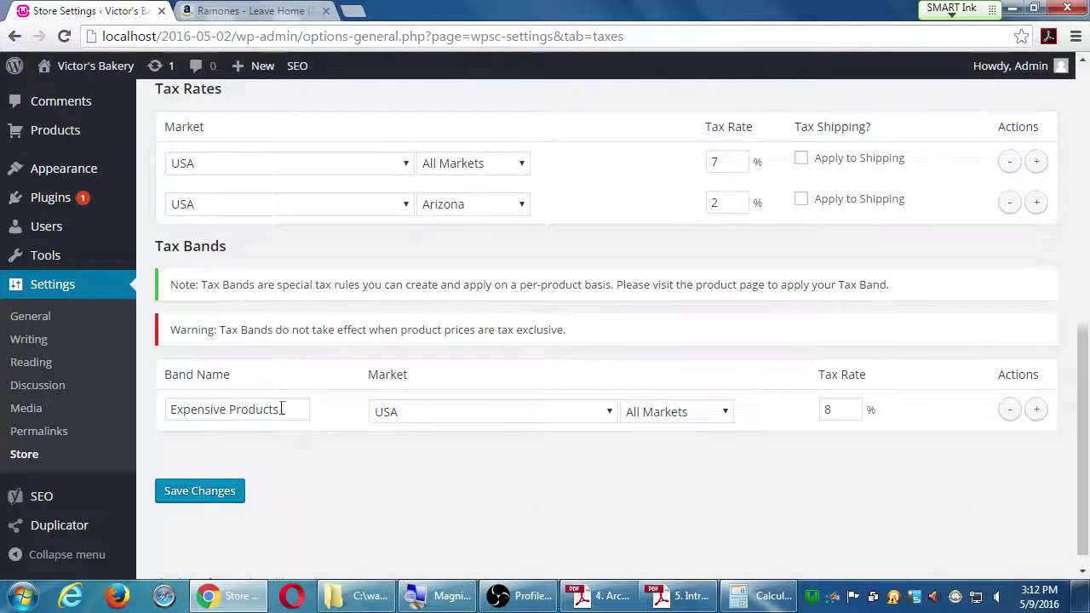
pyautogui.moveTo(283, 409); pyautogui.dragTo(146, 413)
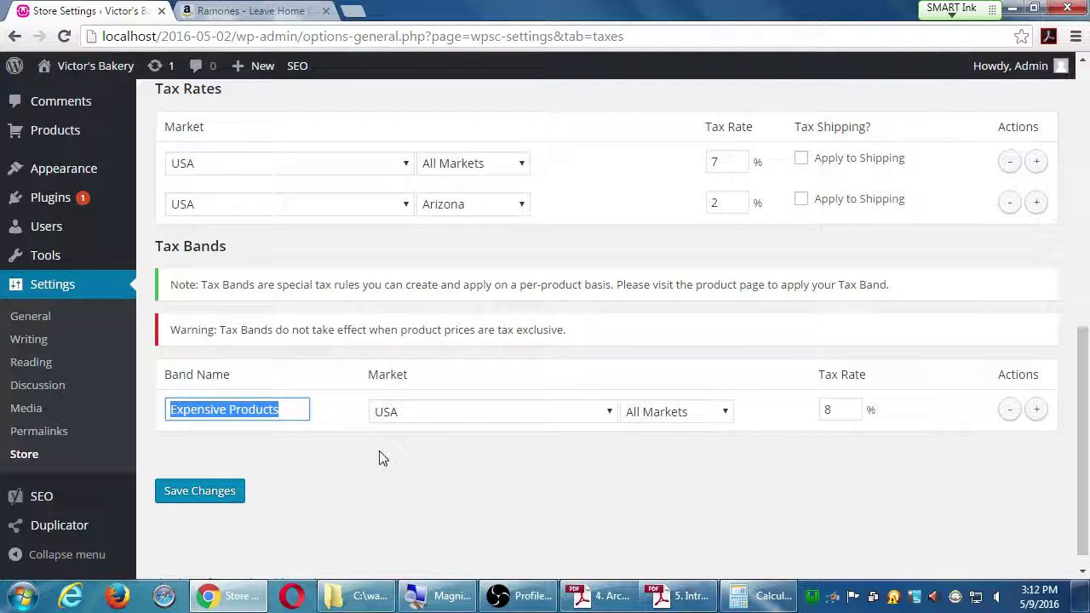
pyautogui.press('Return')
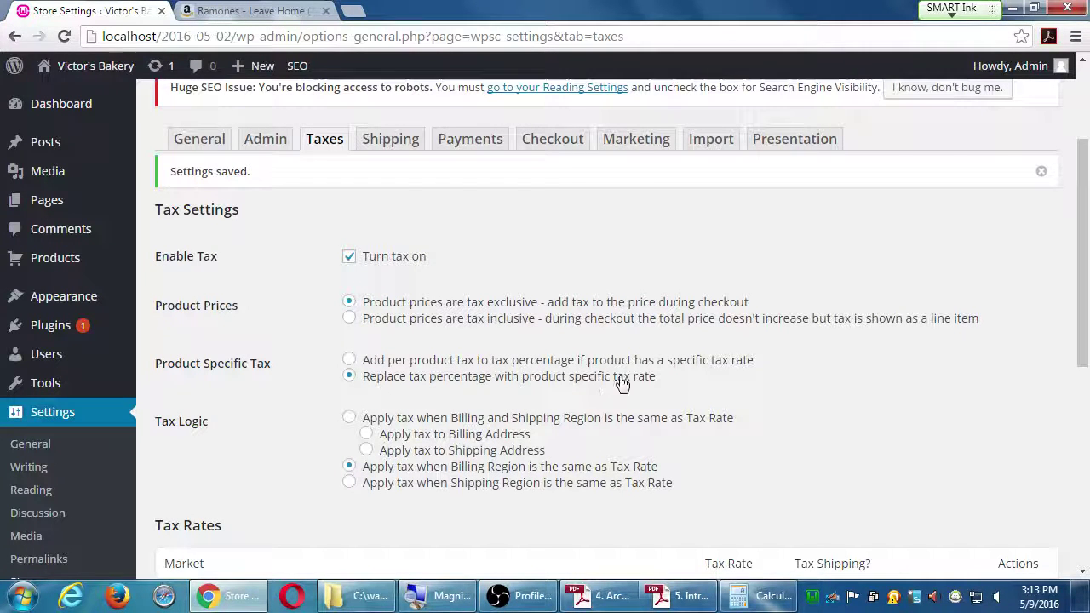
pyautogui.scroll(-5, 560, 383)
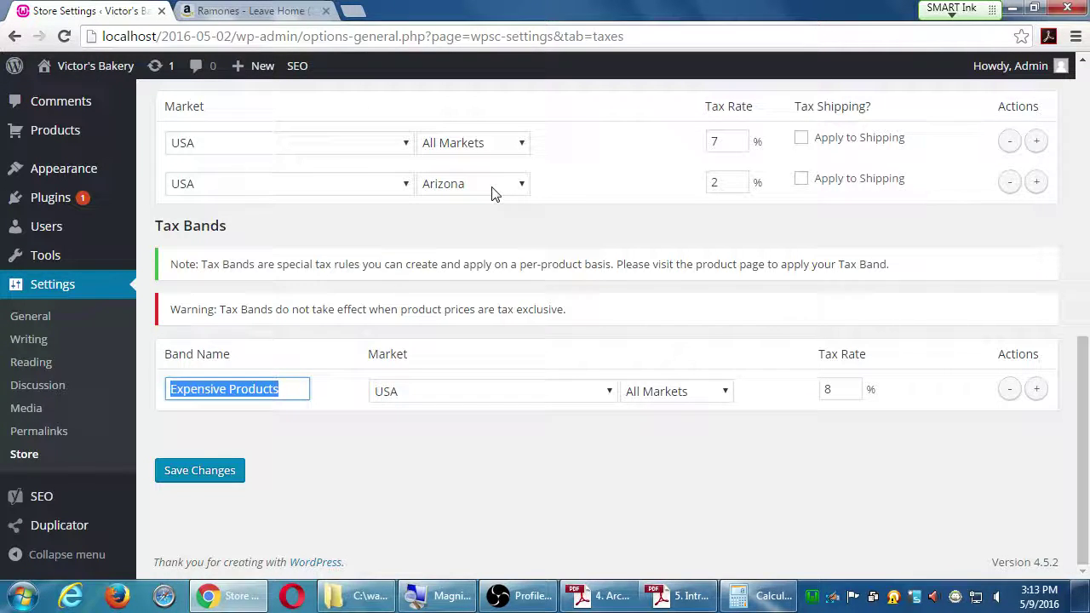
# Step: Save the tax settings again, then untick 'Turn tax on' at the top of the Taxes tab
pyautogui.click(211, 481)
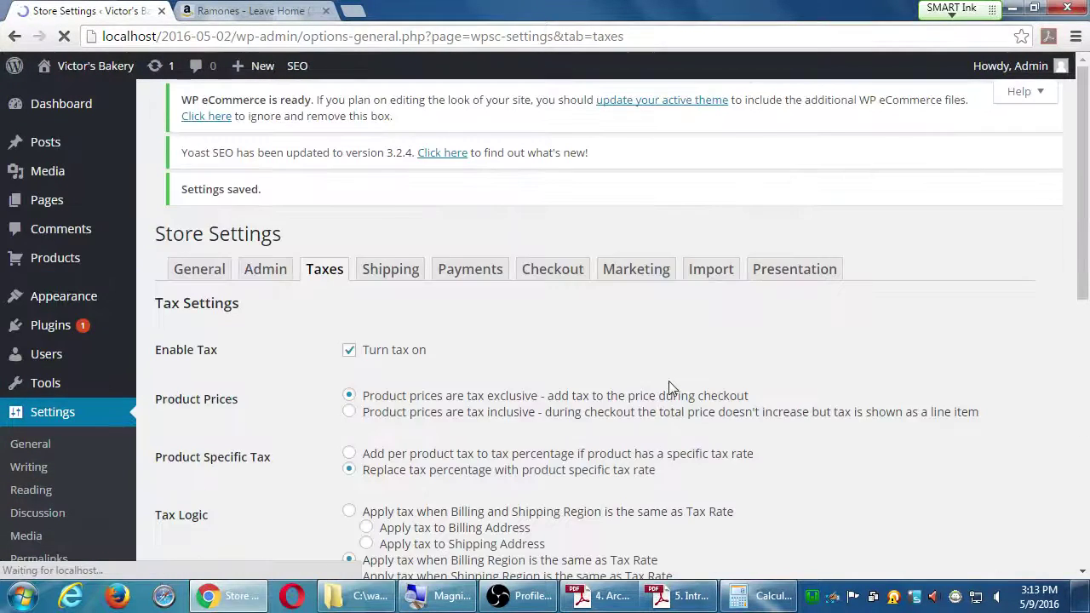
pyautogui.scroll(-3, 1034, 435)
pyautogui.scroll(-3, 1037, 436)
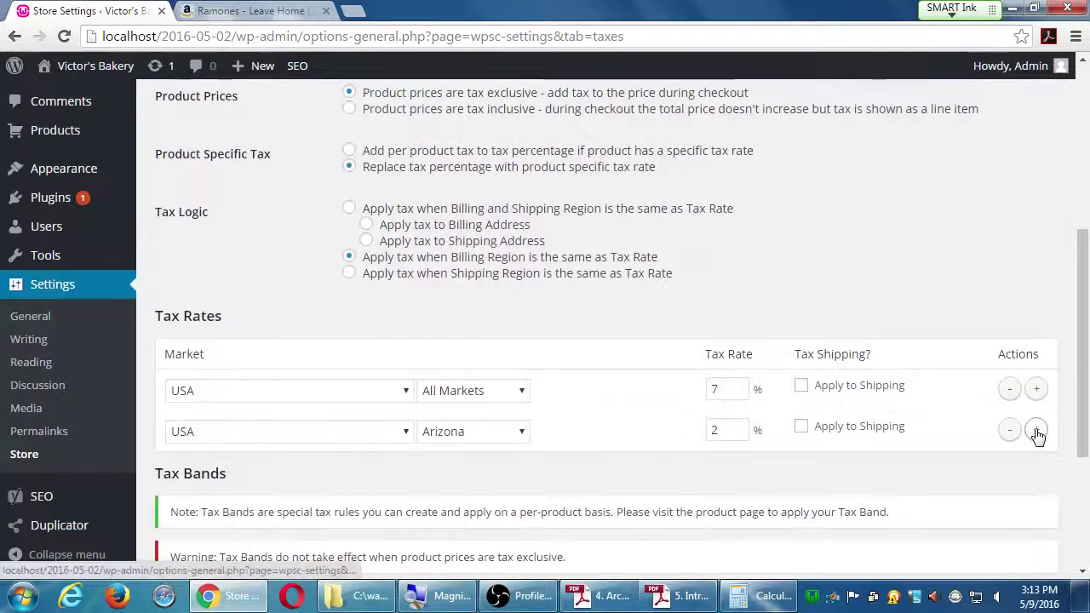
pyautogui.scroll(-1, 1037, 435)
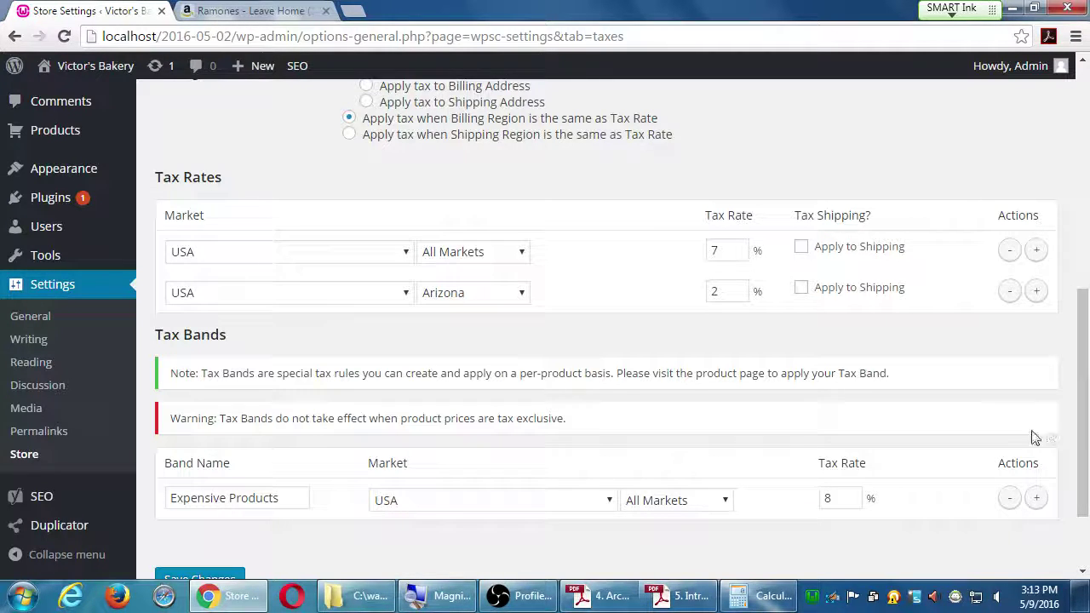
pyautogui.scroll(5, 1013, 438)
pyautogui.click(350, 288)
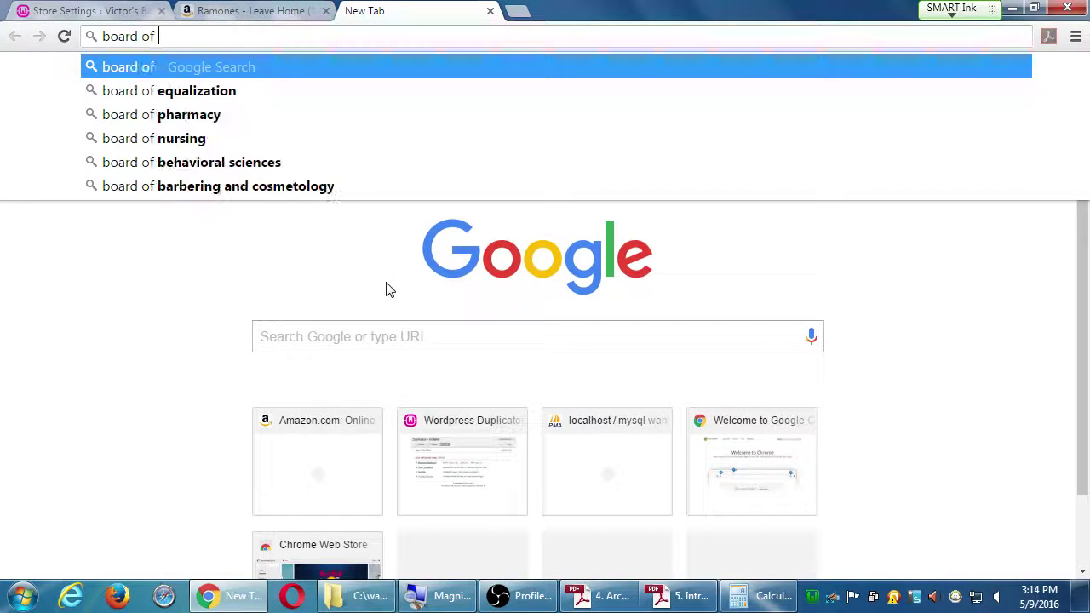
# Step: Search Google for 'board of equalization san diego' and open a new browser window
pyautogui.press('Down')
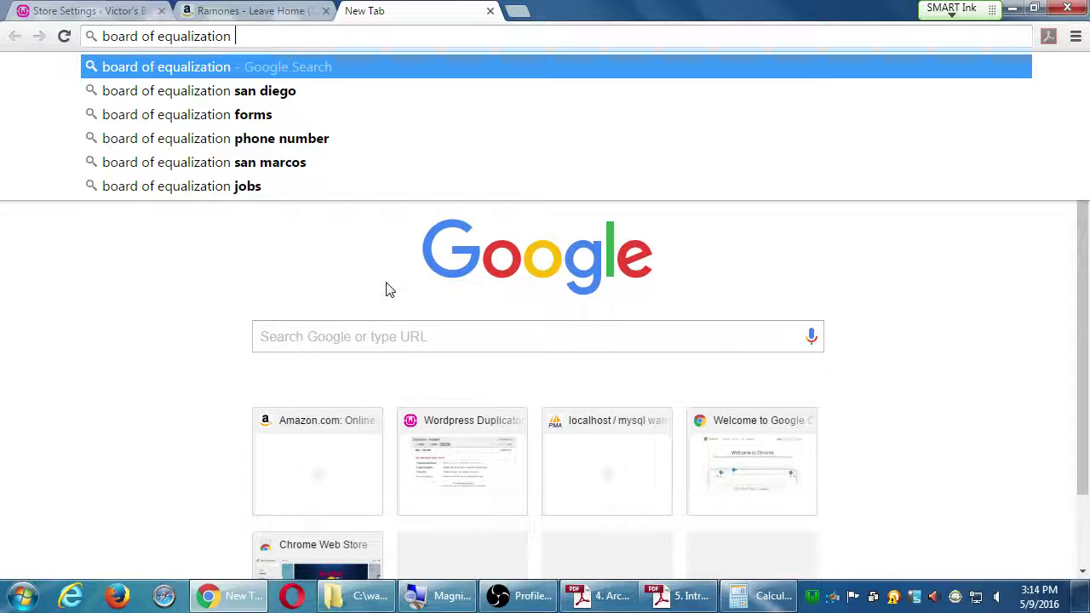
pyautogui.press('Down')
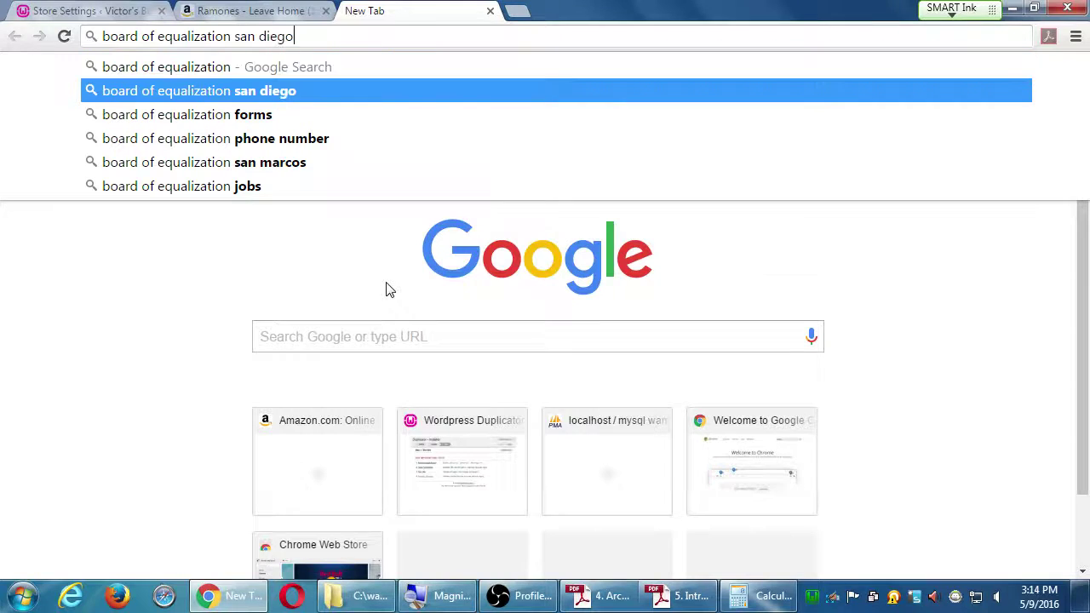
pyautogui.press('Return')
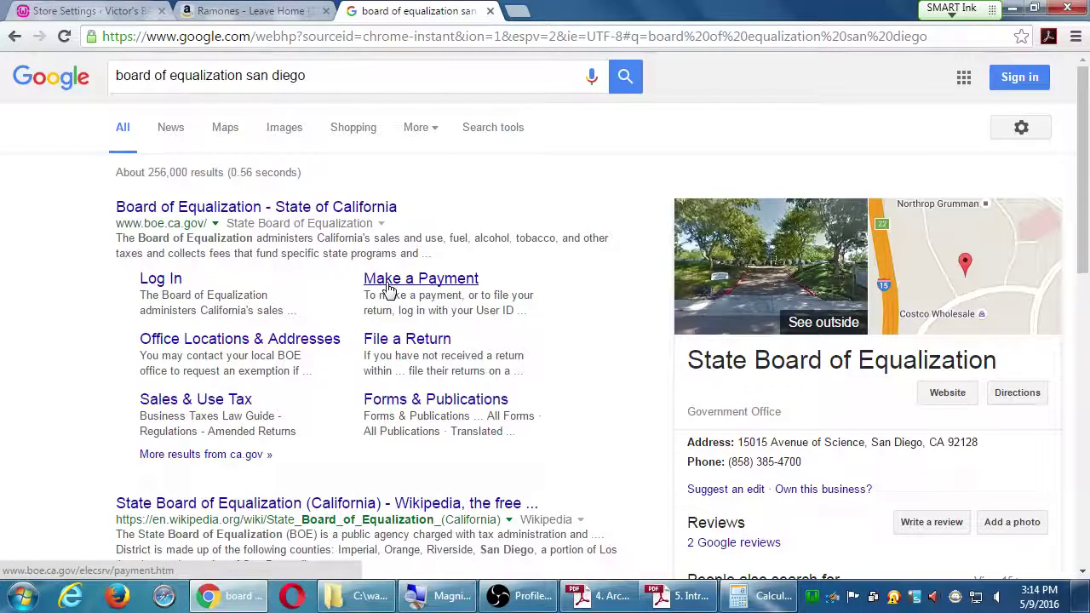
pyautogui.hotkey('ctrl', 'n')
# Step: Snap the new window right, search 'franchise tax board san diego', then bring the equalization results forward
pyautogui.press('super+Right')
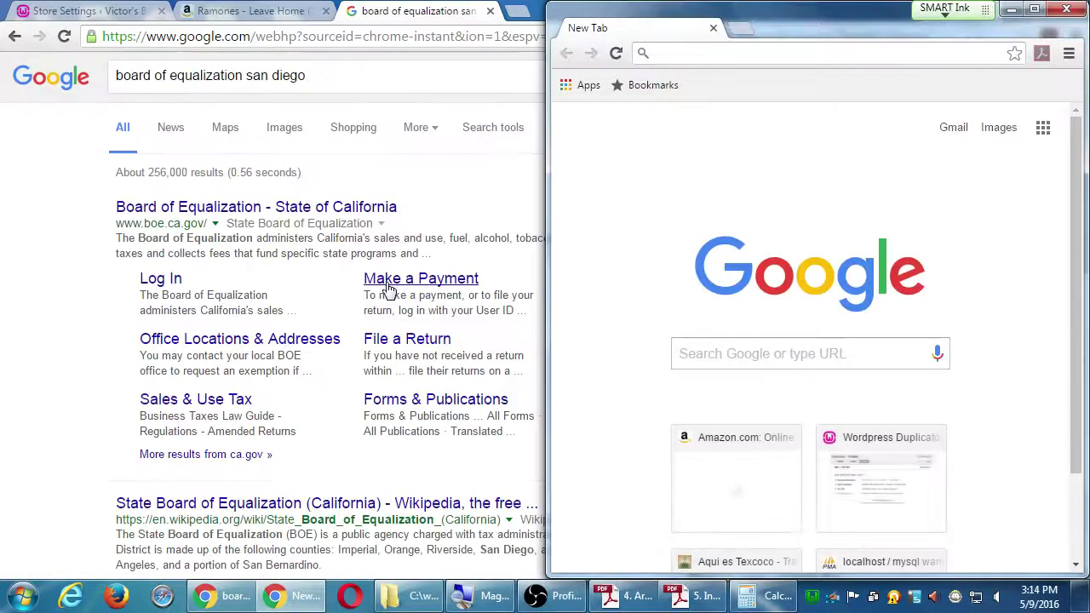
pyautogui.write('franchise ')
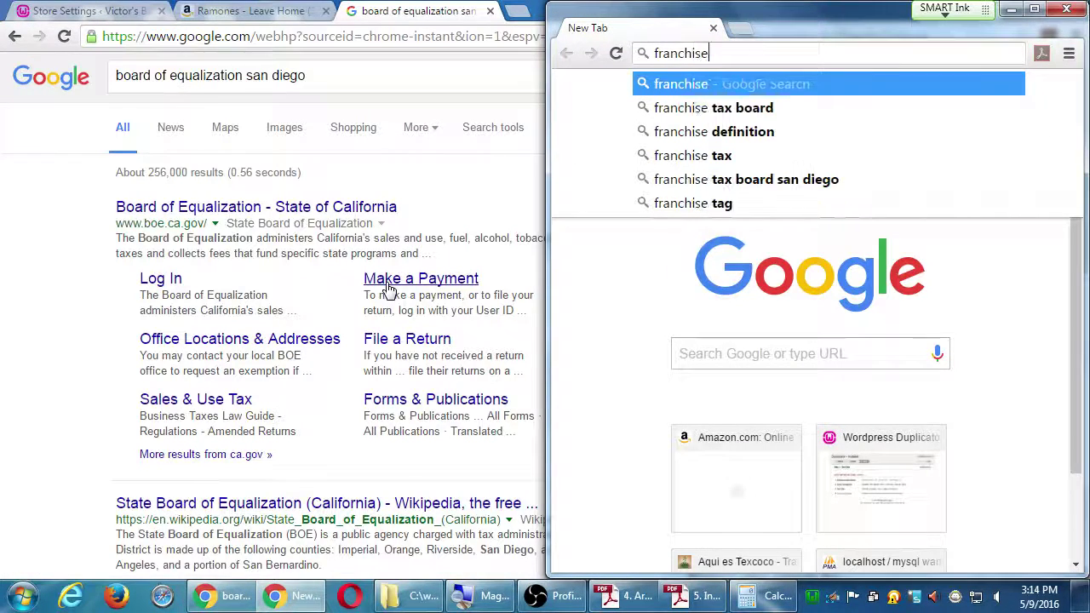
pyautogui.write('tax')
pyautogui.press('Down')
pyautogui.press('Down')
pyautogui.press('Return')
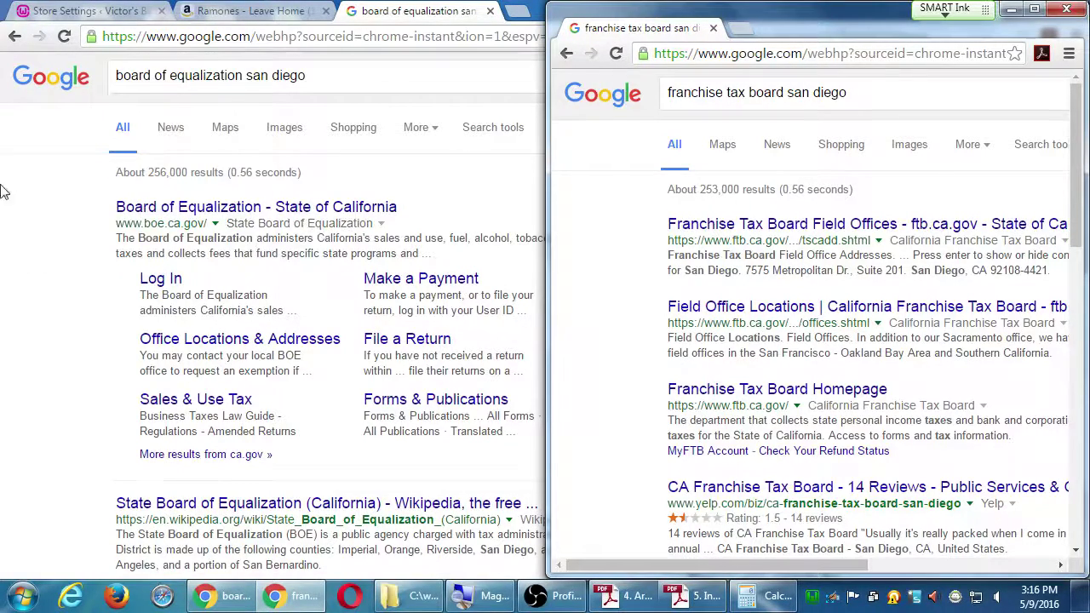
pyautogui.click(56, 174)
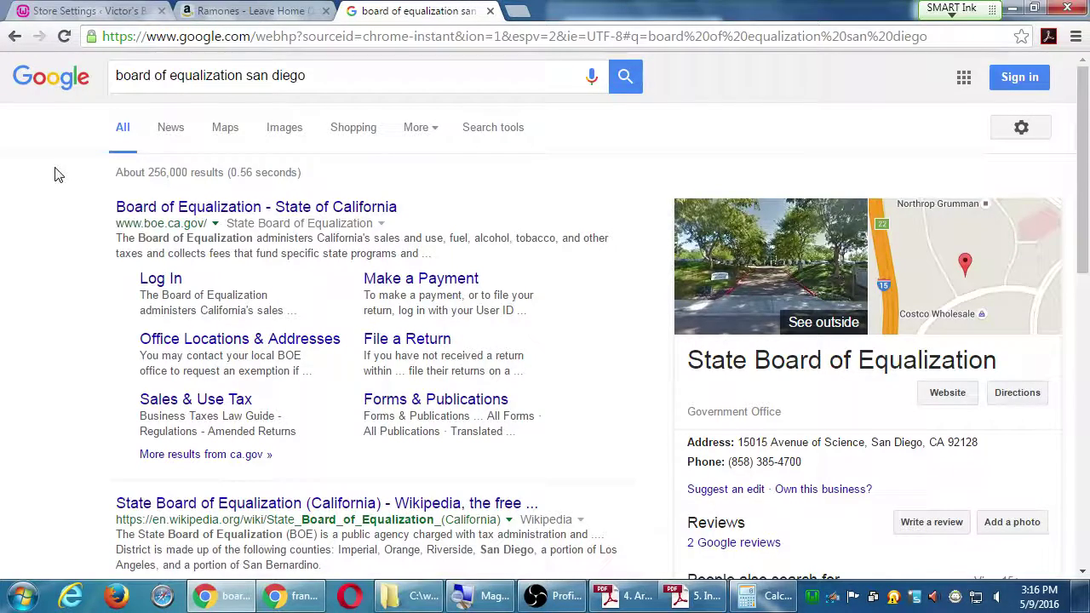
# Step: Close the board of equalization, leftover shopping and franchise tax board tabs and windows
pyautogui.hotkey('ctrl', 'w')
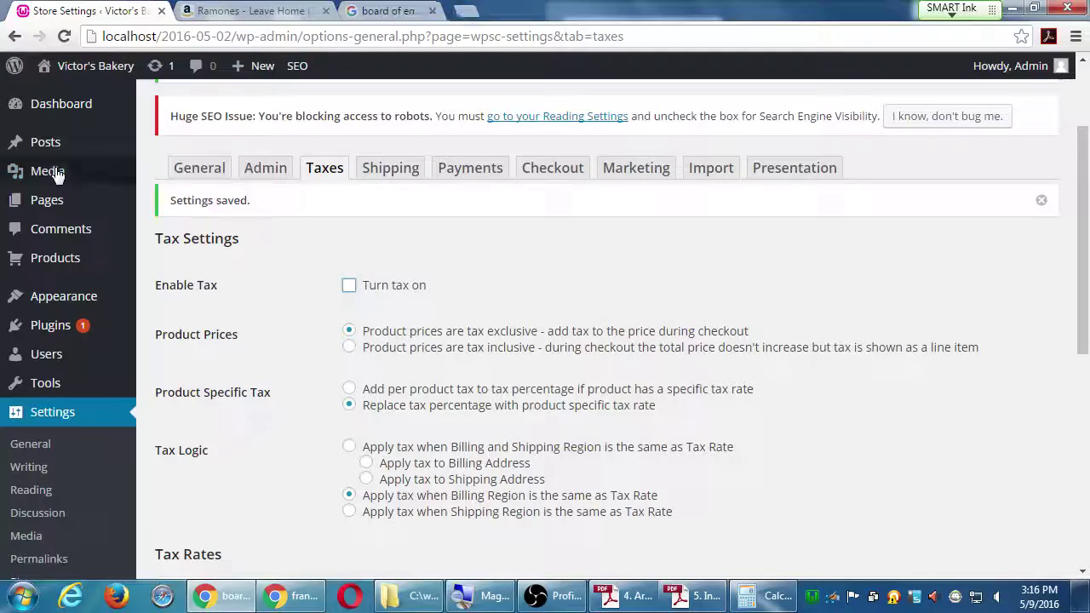
pyautogui.hotkey('ctrl', 'Tab')
pyautogui.hotkey('ctrl', 'w')
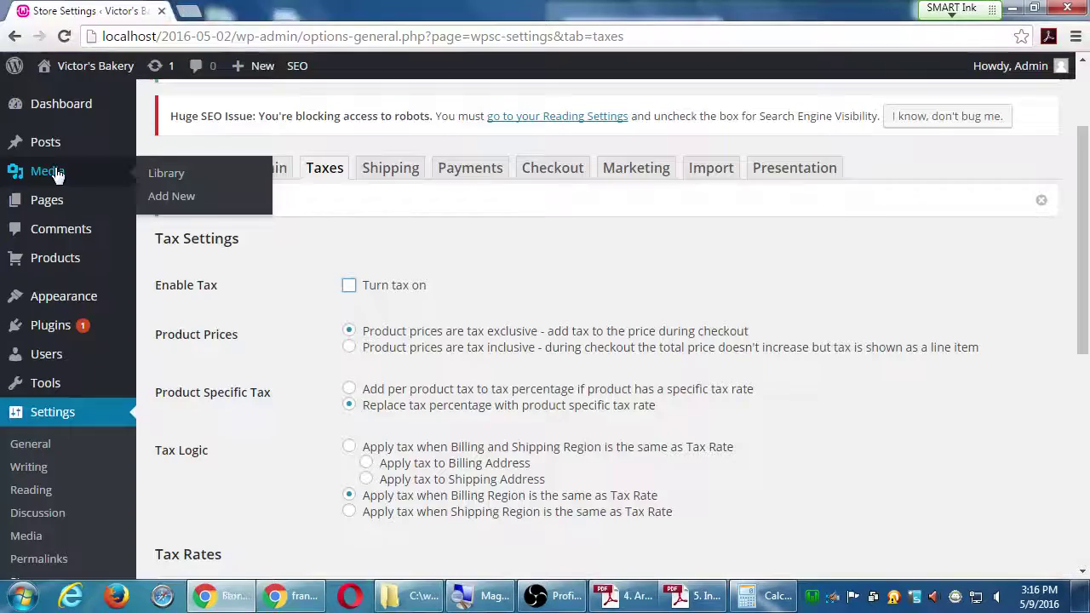
pyautogui.hotkey('alt', 'Tab')
pyautogui.hotkey('ctrl', 'w')
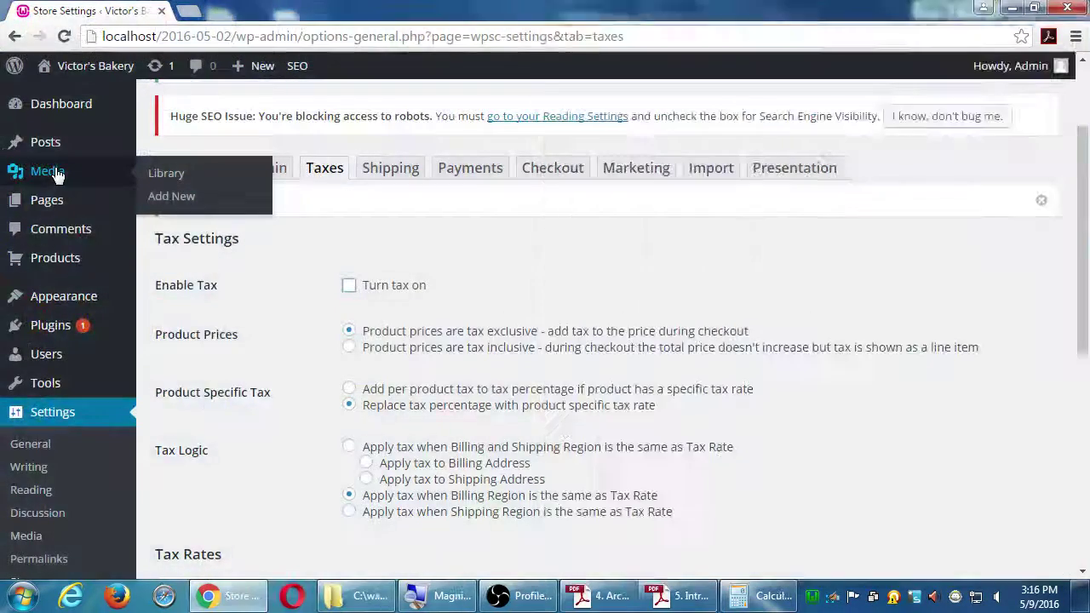
# Step: Tick 'Turn tax on' again and save the Taxes settings
pyautogui.click(348, 285)
pyautogui.scroll(-6, 280, 370)
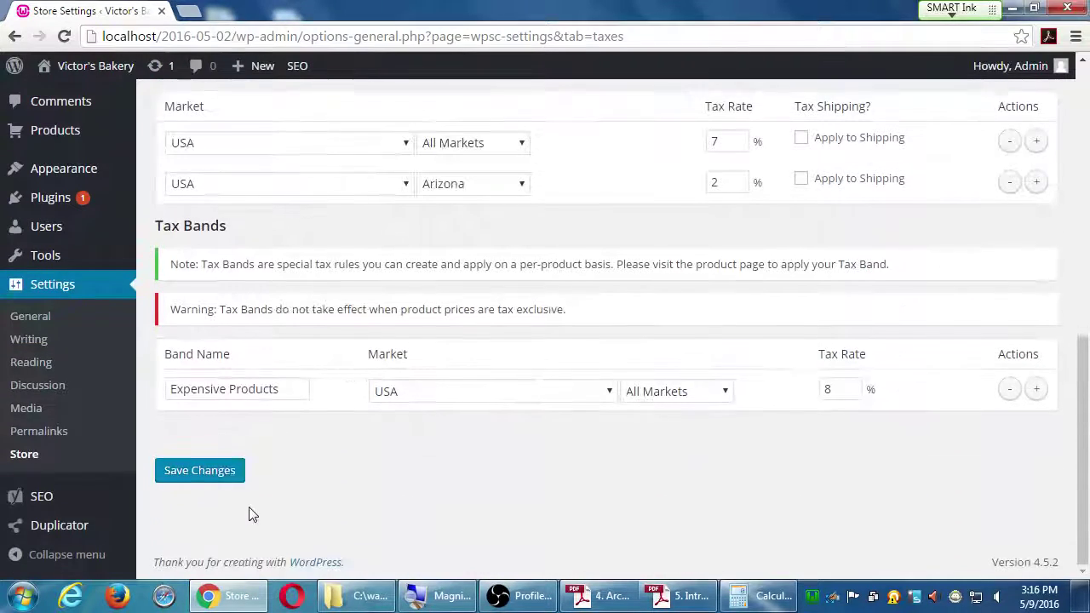
pyautogui.click(215, 478)
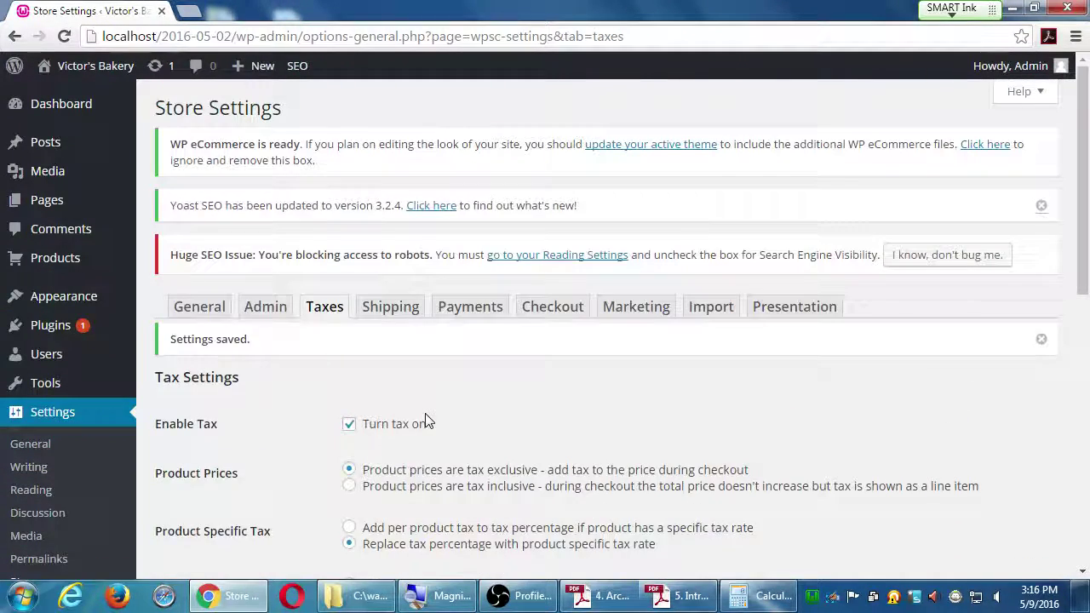
# Step: Switch to the Shipping tab and look over its shipping and origin settings
pyautogui.click(392, 308)
pyautogui.scroll(-1, 355, 220)
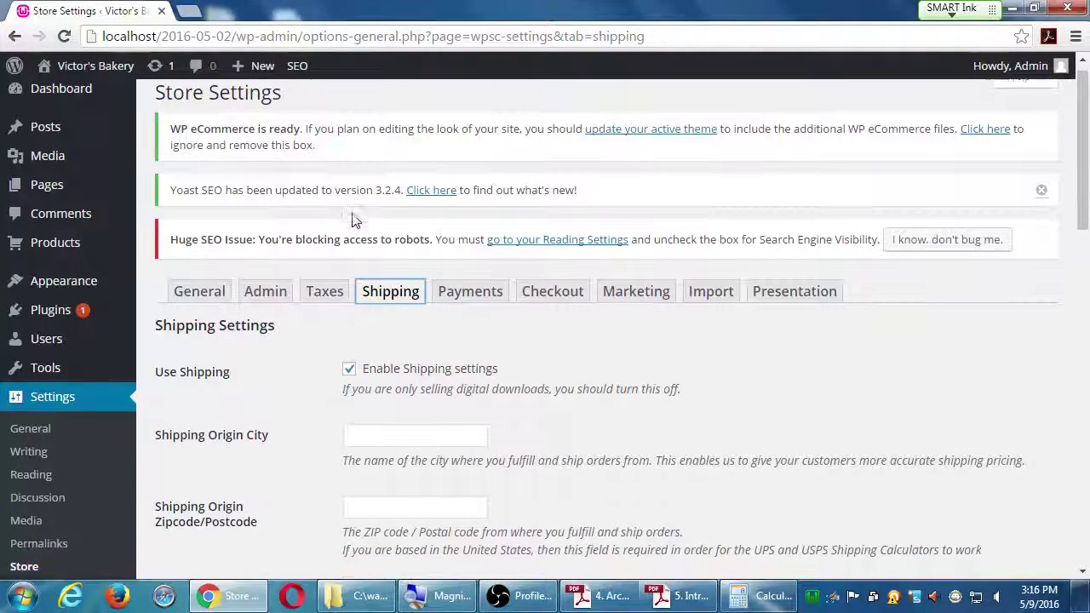
pyautogui.scroll(-3, 355, 219)
pyautogui.scroll(1, 354, 214)
pyautogui.scroll(1, 353, 213)
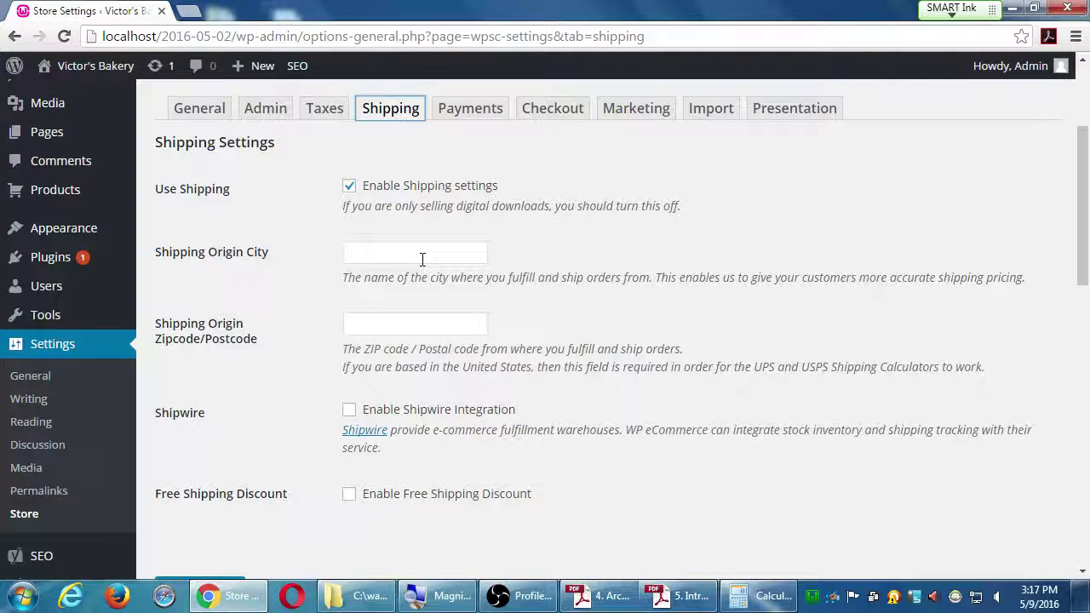
# Step: Enter San Diego as the shipping origin city and 92123 as the origin zip code
pyautogui.click(421, 259)
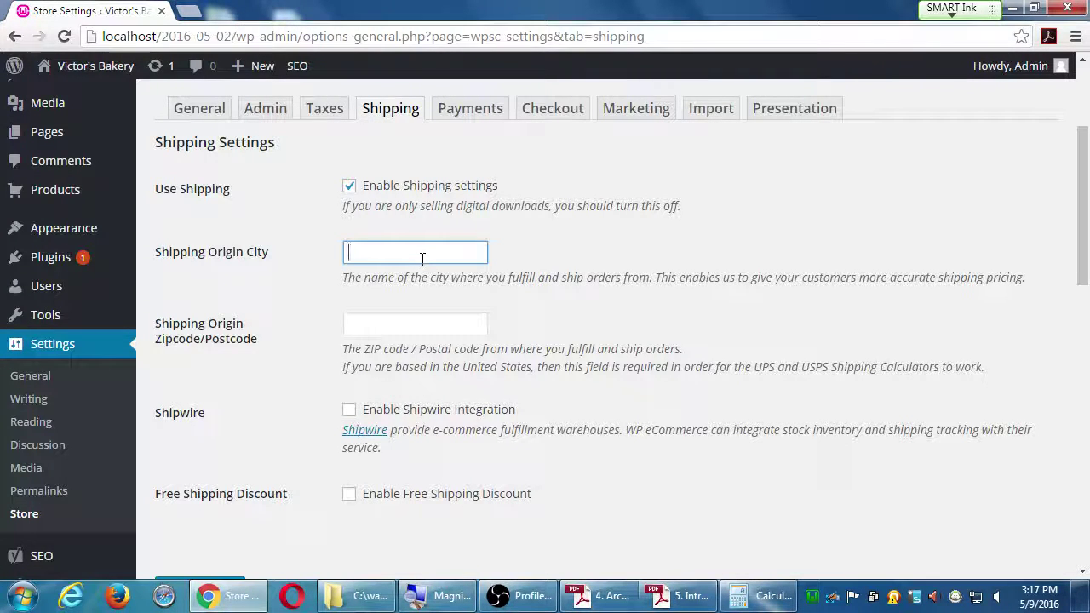
pyautogui.write('San Diego')
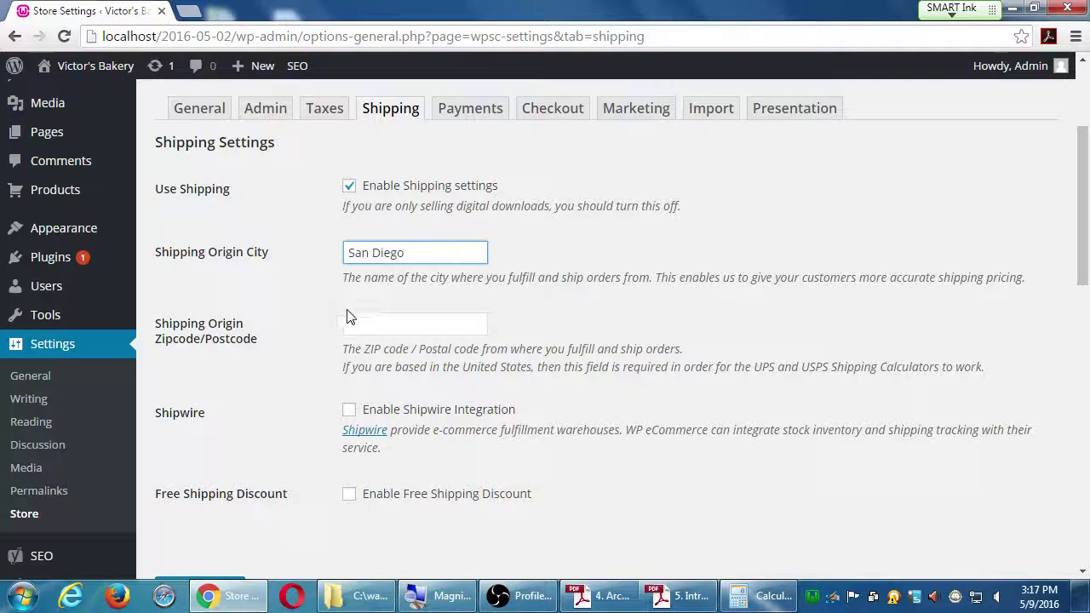
pyautogui.click(390, 323)
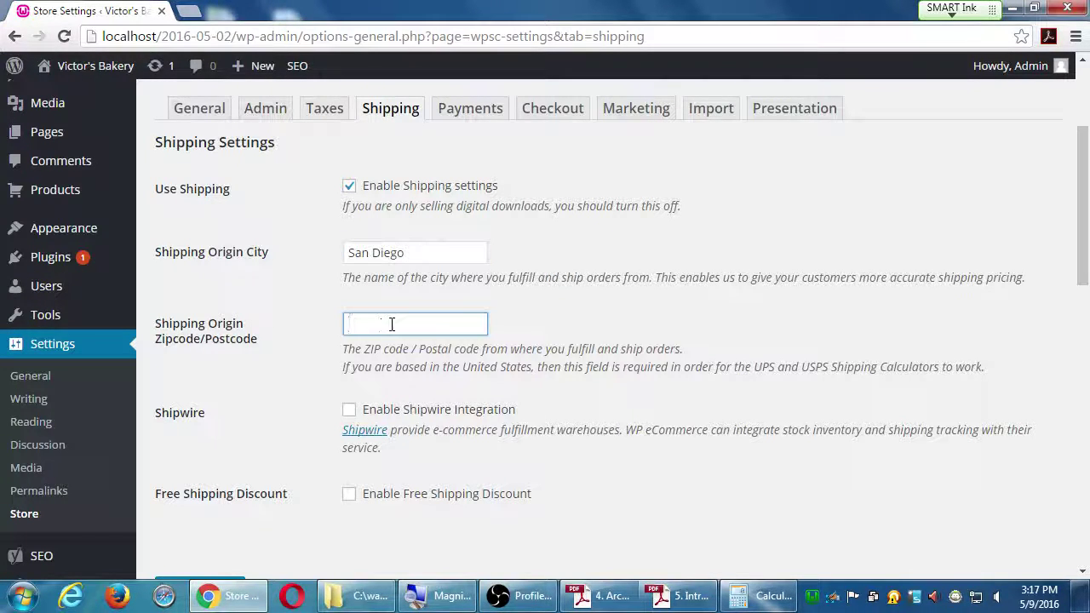
pyautogui.write('9')
pyautogui.write('1')
pyautogui.write('920')
pyautogui.press('BackSpace')
pyautogui.press('BackSpace')
pyautogui.press('BackSpace')
pyautogui.press('BackSpace')
pyautogui.write('2123')
pyautogui.scroll(-1, 264, 258)
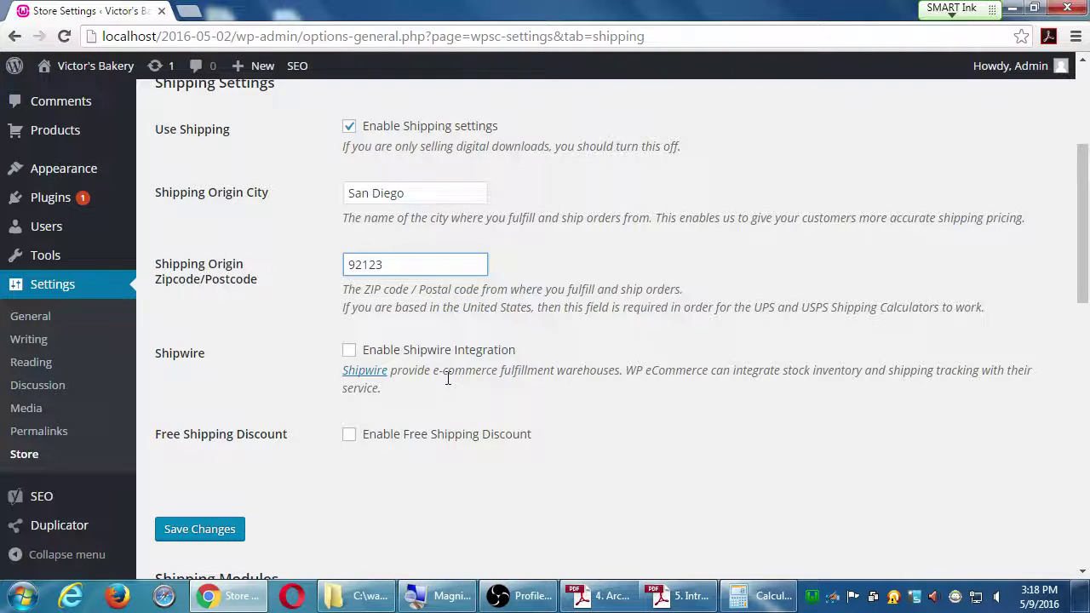
# Step: Enable the free shipping discount and replace the 0.00 threshold with 50.05
pyautogui.click(348, 435)
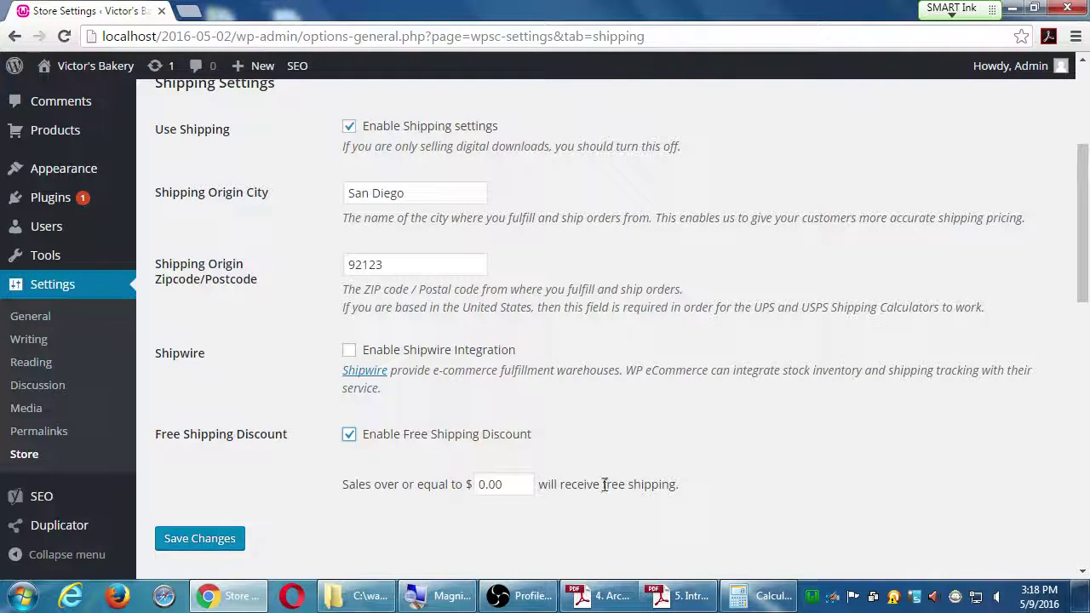
pyautogui.click(505, 486)
pyautogui.moveTo(507, 487); pyautogui.dragTo(480, 485)
pyautogui.write('50')
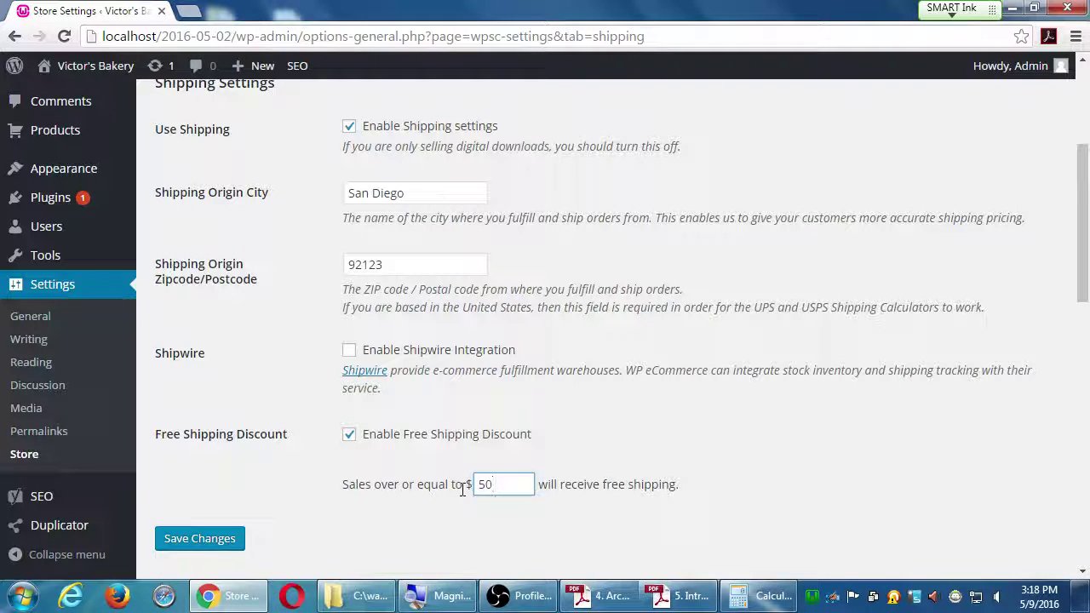
pyautogui.write('.05')
# Step: Save the Shipping settings and review the reloaded page, where shipping is now off
pyautogui.click(234, 549)
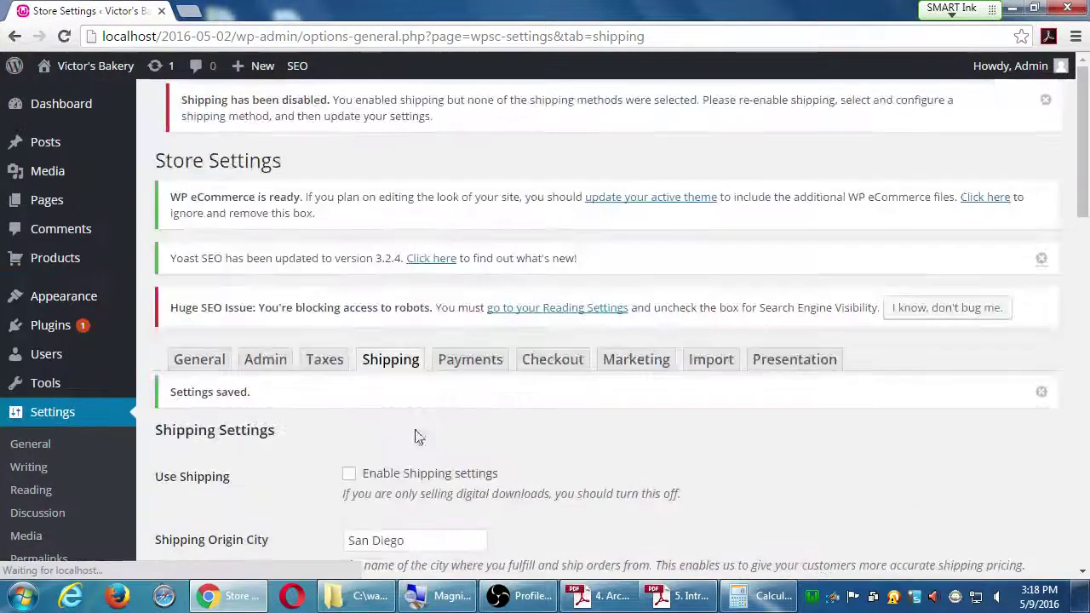
pyautogui.scroll(-5, 429, 434)
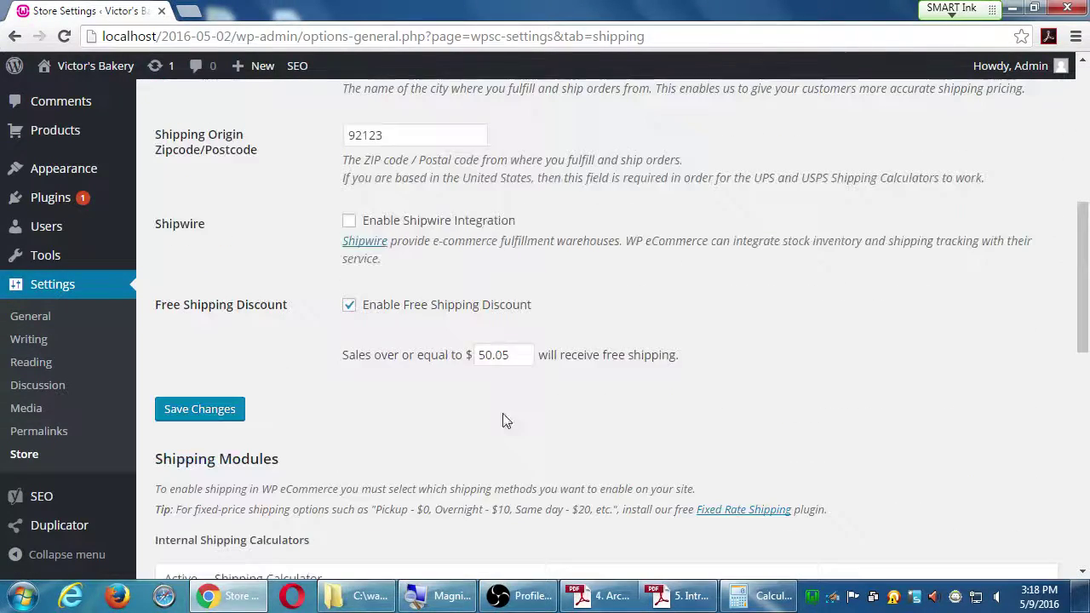
pyautogui.scroll(3, 502, 420)
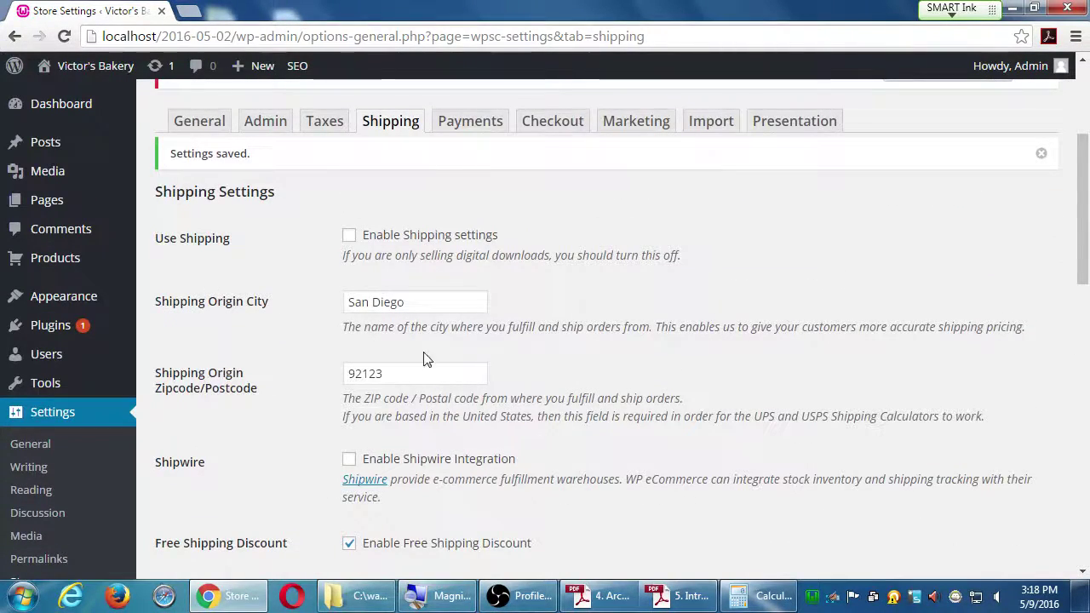
pyautogui.scroll(-4, 427, 358)
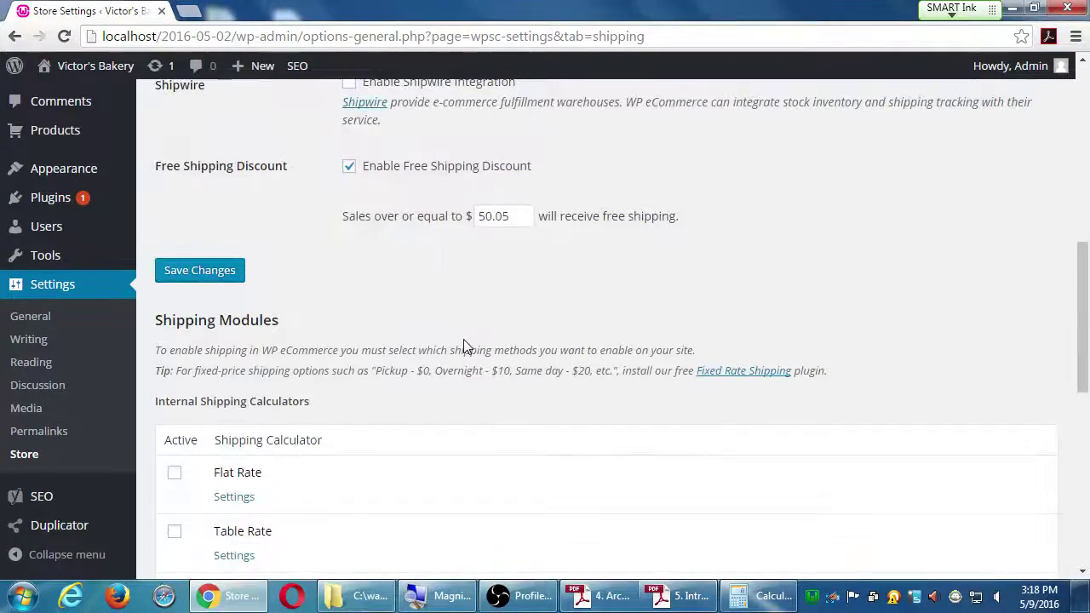
pyautogui.scroll(1, 463, 345)
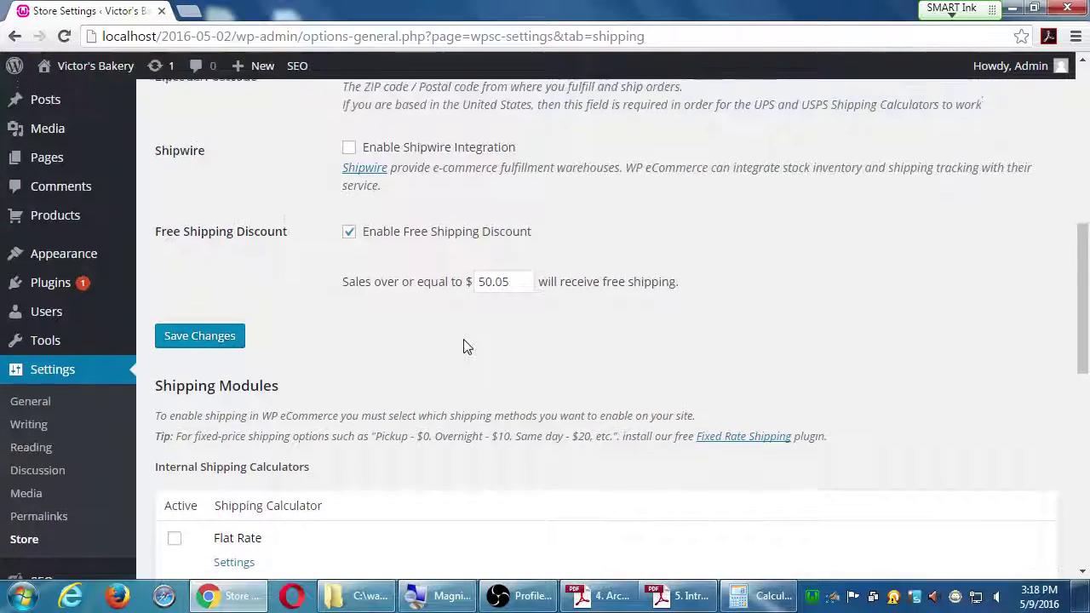
# Step: Tick Enable Shipping settings, save again, and scroll down to the Shipping Modules list
pyautogui.scroll(1, 464, 345)
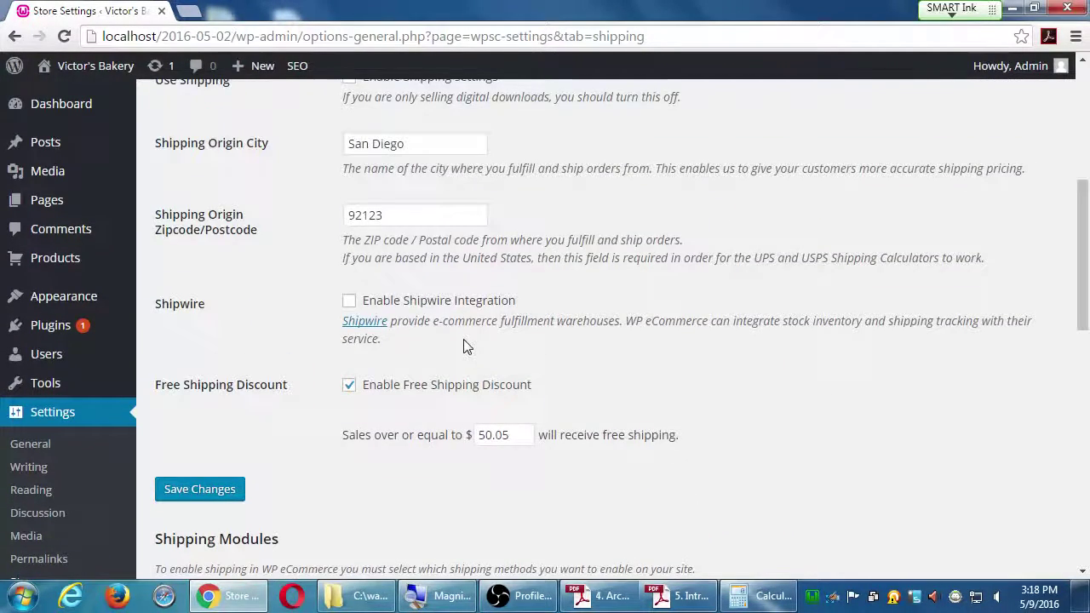
pyautogui.scroll(1, 464, 345)
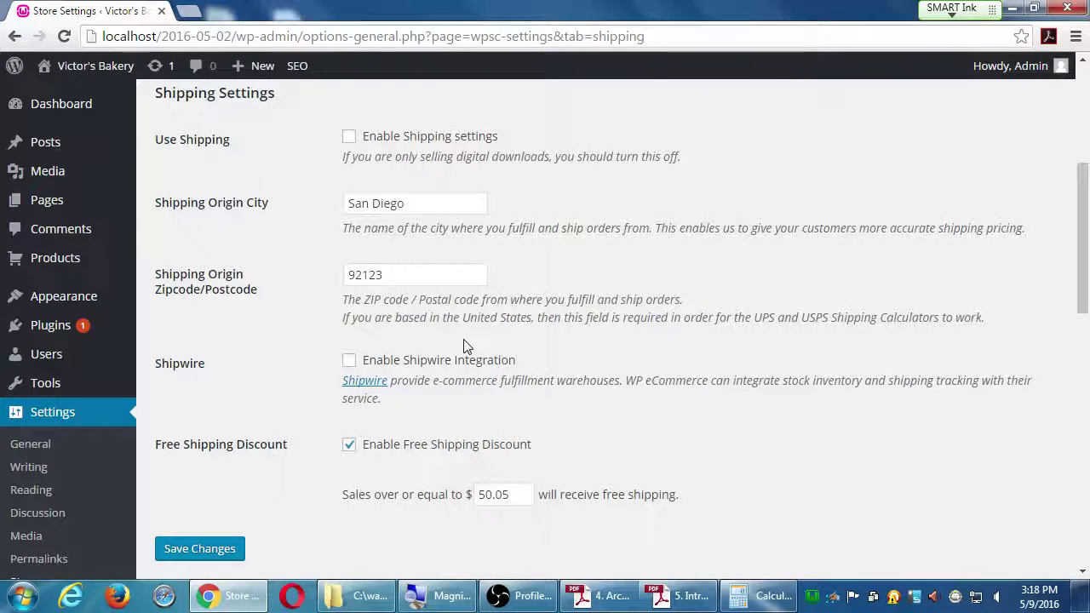
pyautogui.click(349, 136)
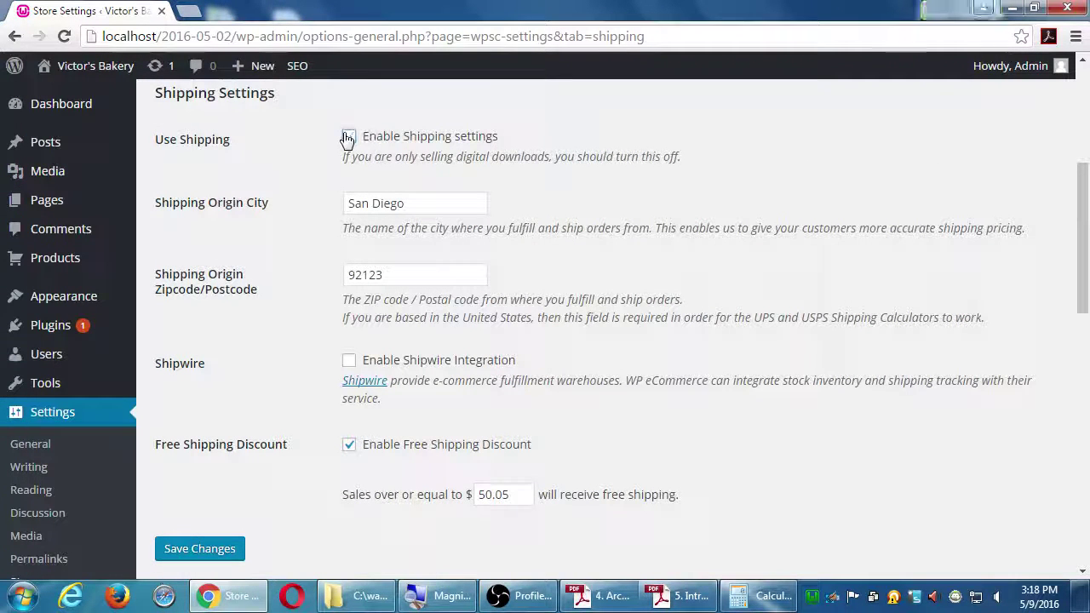
pyautogui.click(211, 551)
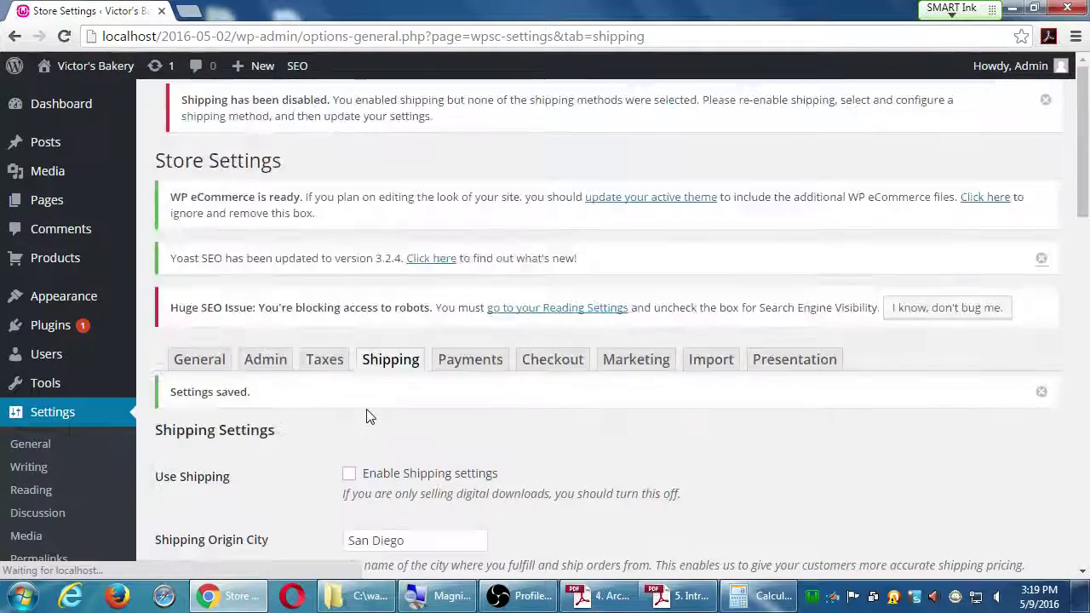
pyautogui.scroll(-8, 368, 415)
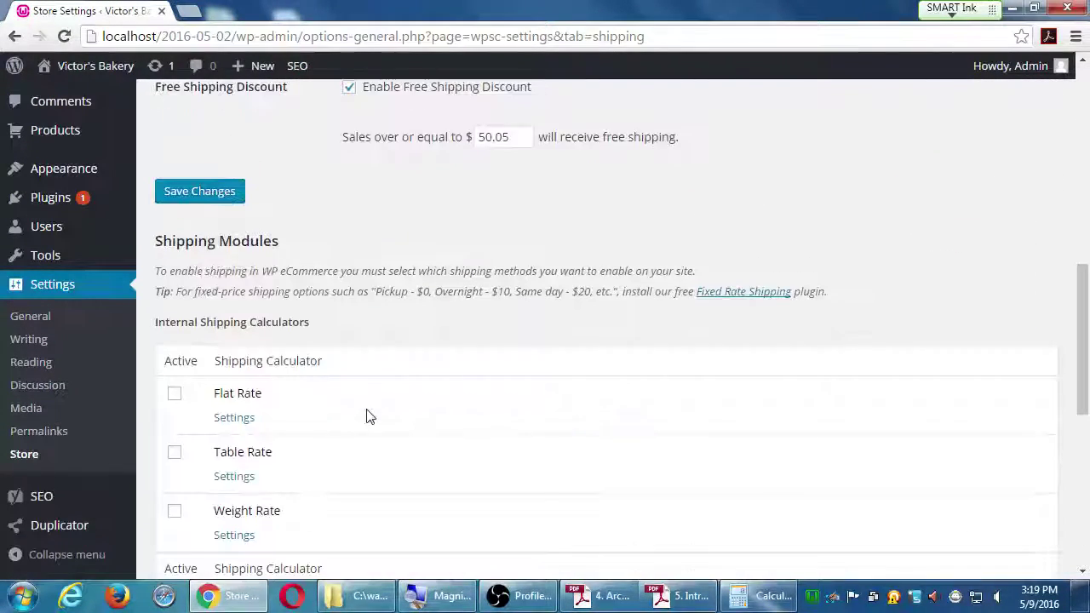
pyautogui.scroll(-1, 368, 415)
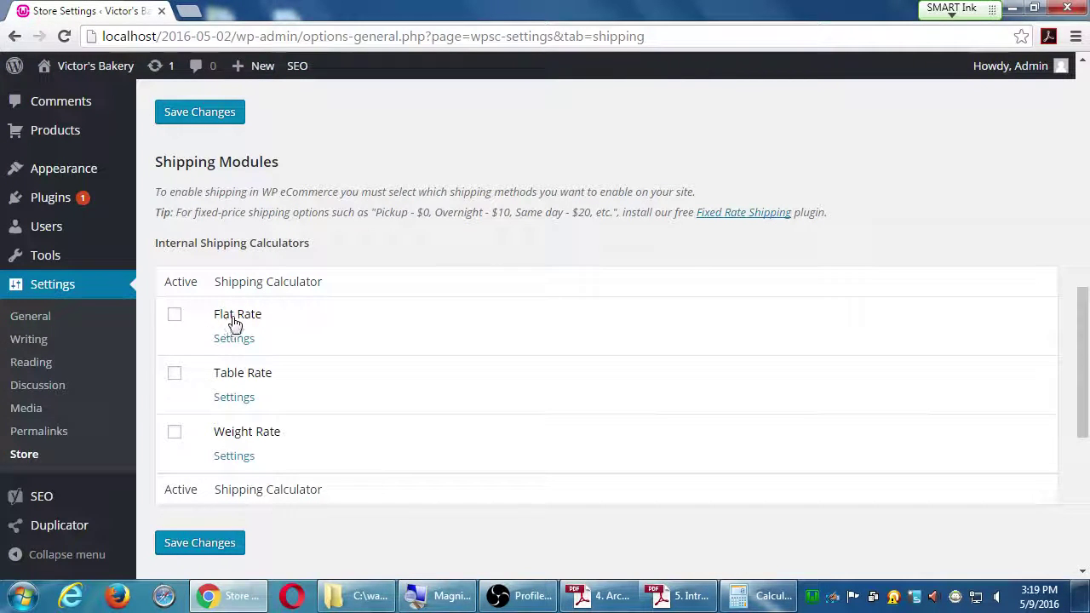
# Step: Activate the Flat Rate, Table Rate and Weight Rate shipping calculators
pyautogui.click(175, 317)
pyautogui.click(174, 375)
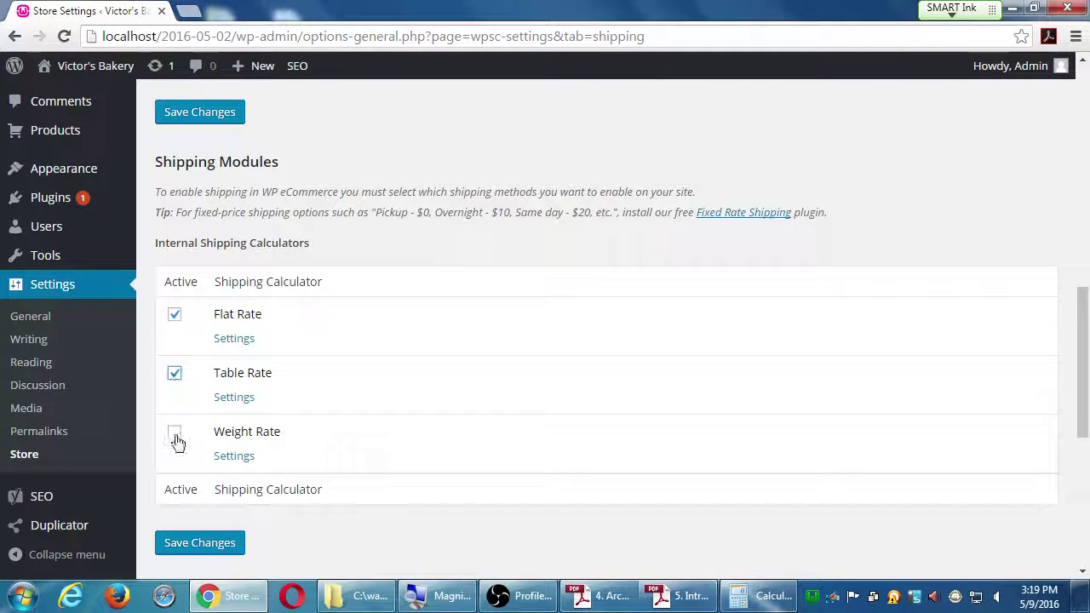
pyautogui.click(174, 436)
# Step: Open the Flat Rate regional settings and select the Continental 48 States rate field
pyautogui.click(247, 340)
pyautogui.scroll(-1, 423, 412)
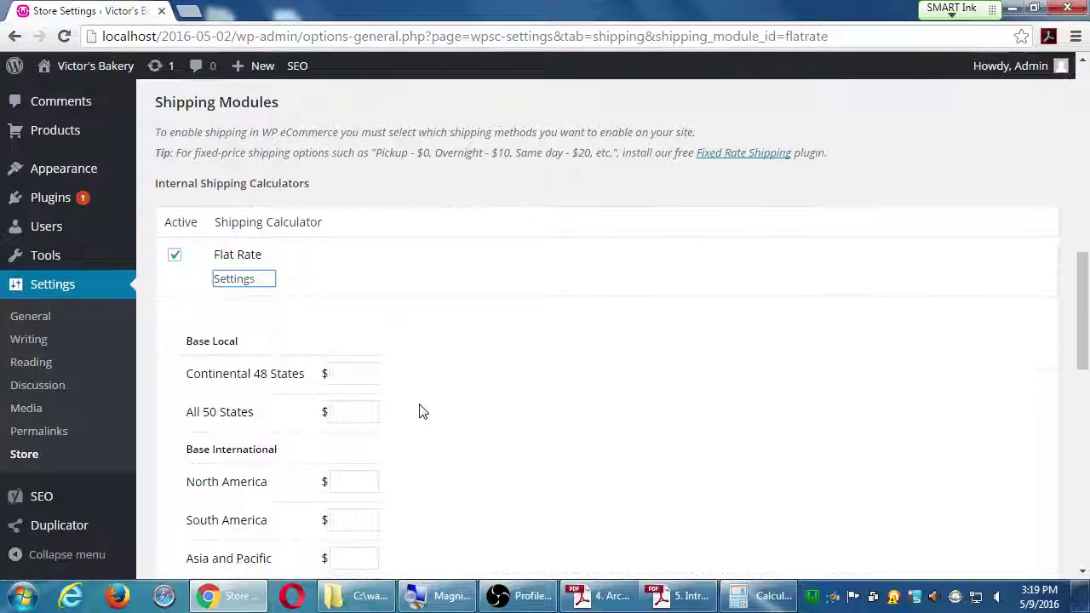
pyautogui.scroll(-2, 423, 412)
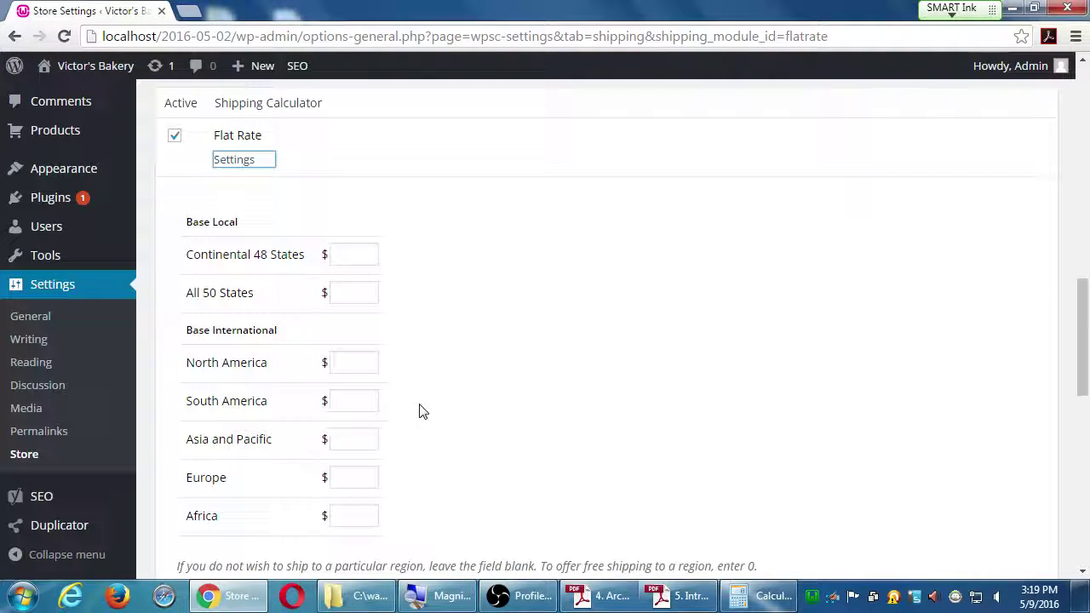
pyautogui.click(349, 252)
# Step: Enter flat rates: Continental 48 States $3, All 50 States $5, North America $9, South America $15
pyautogui.write('3')
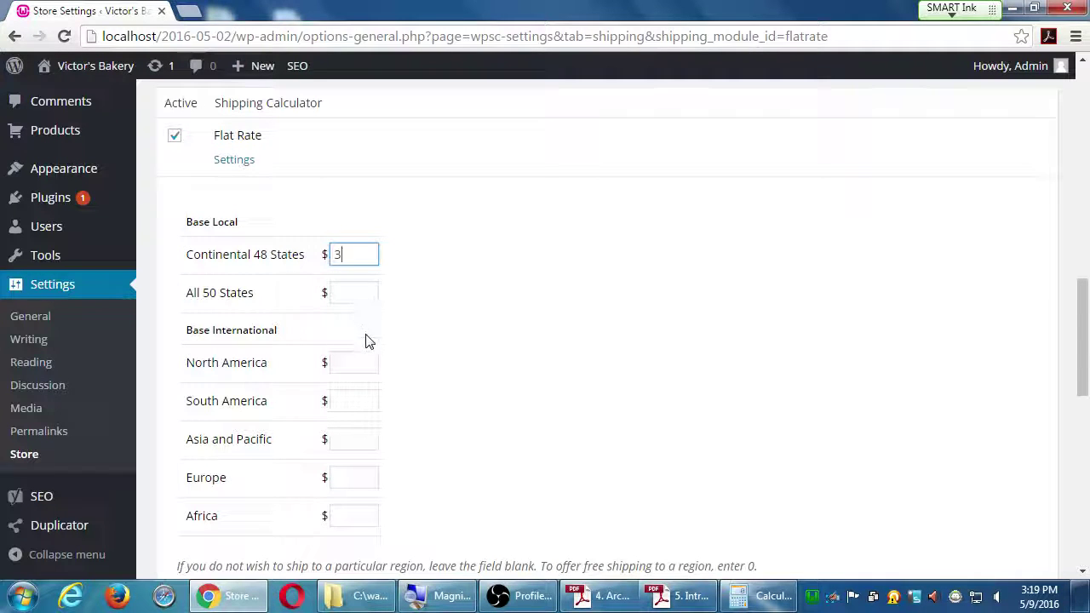
pyautogui.click(356, 290)
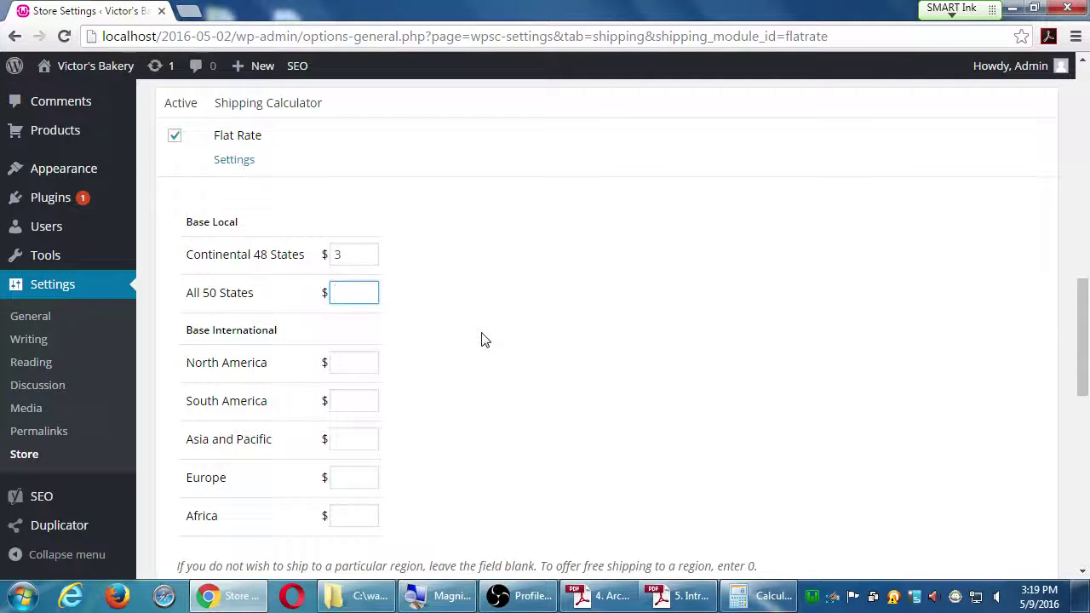
pyautogui.write('5')
pyautogui.click(368, 363)
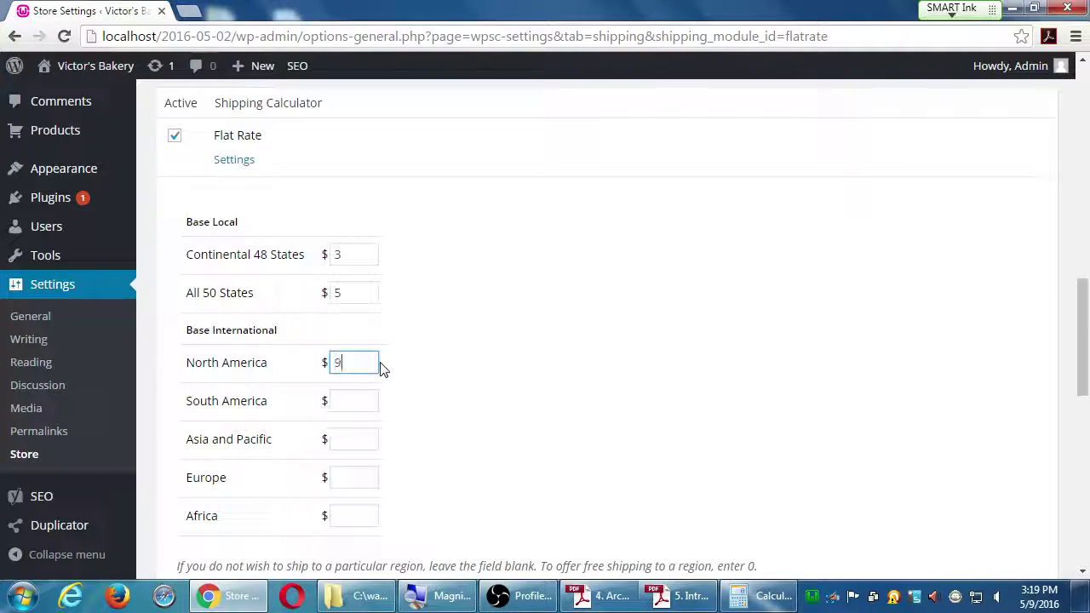
pyautogui.press('Tab')
pyautogui.write('15')
pyautogui.press('Tab')
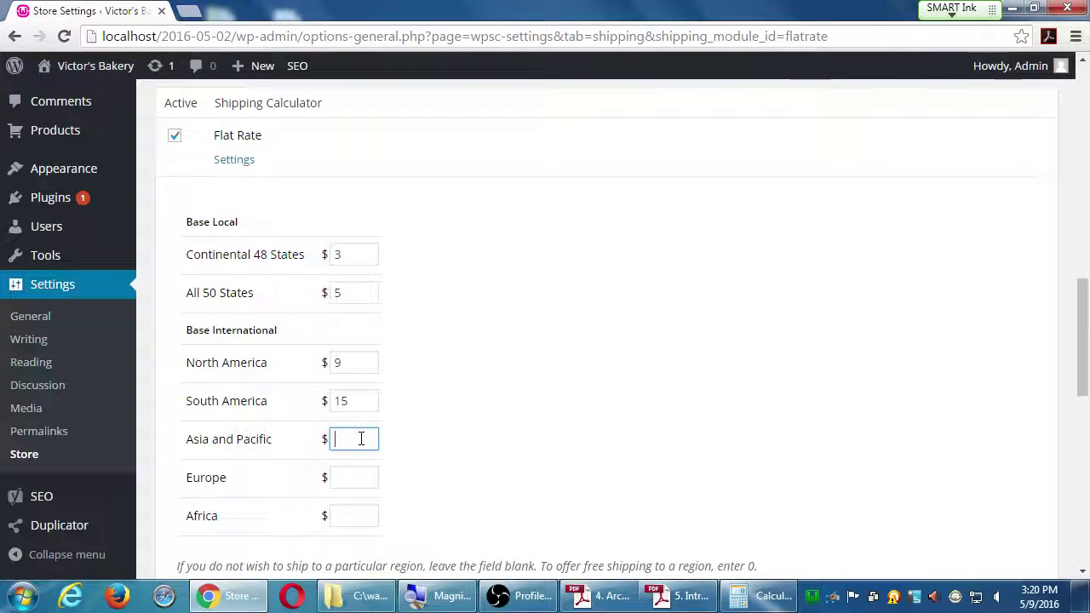
# Step: Enter flat rates of $20 for Asia and Pacific, $19 for Europe and $17 for Africa
pyautogui.write('20')
pyautogui.press('Tab')
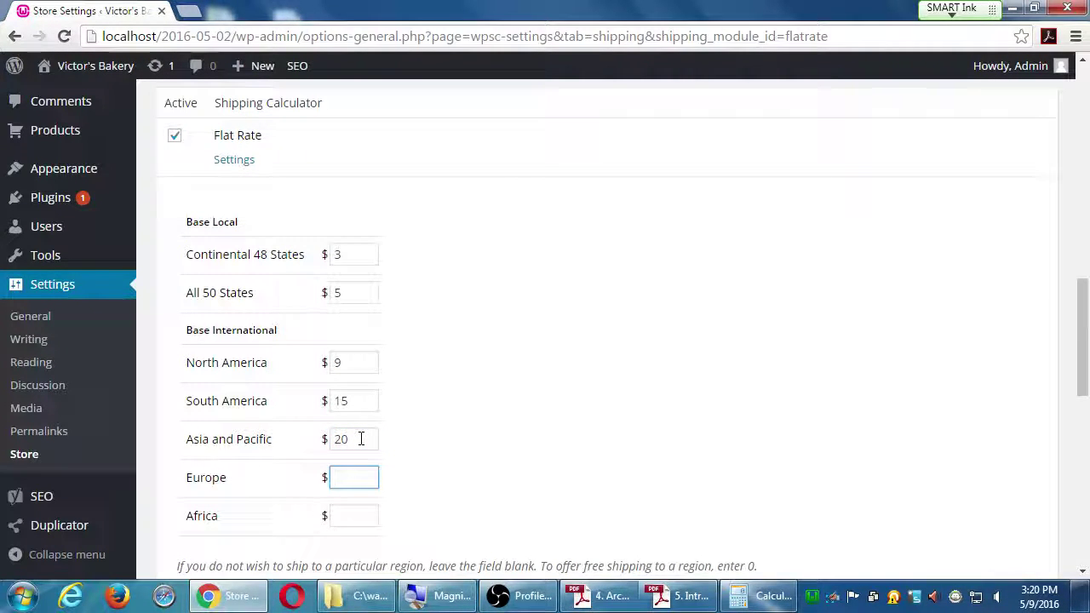
pyautogui.write('19')
pyautogui.press('Tab')
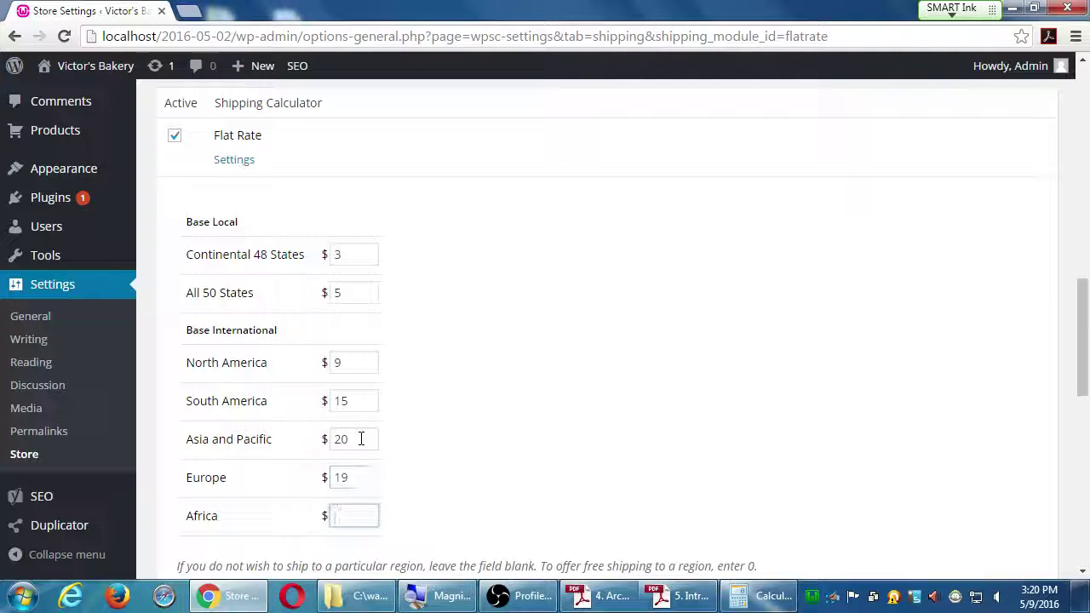
pyautogui.write('17')
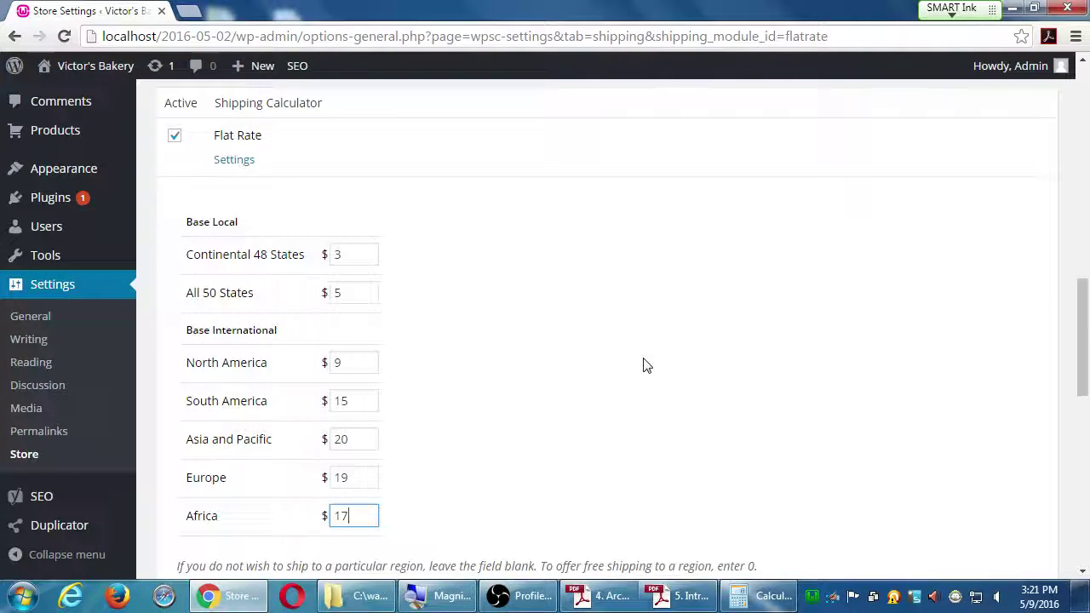
pyautogui.scroll(-6, 645, 366)
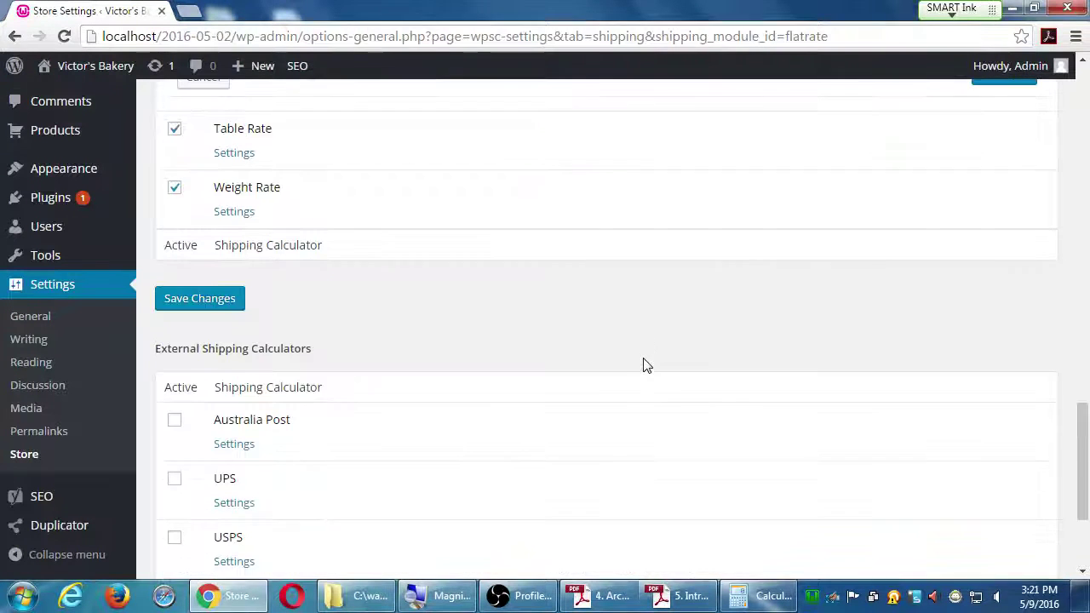
pyautogui.scroll(2, 606, 317)
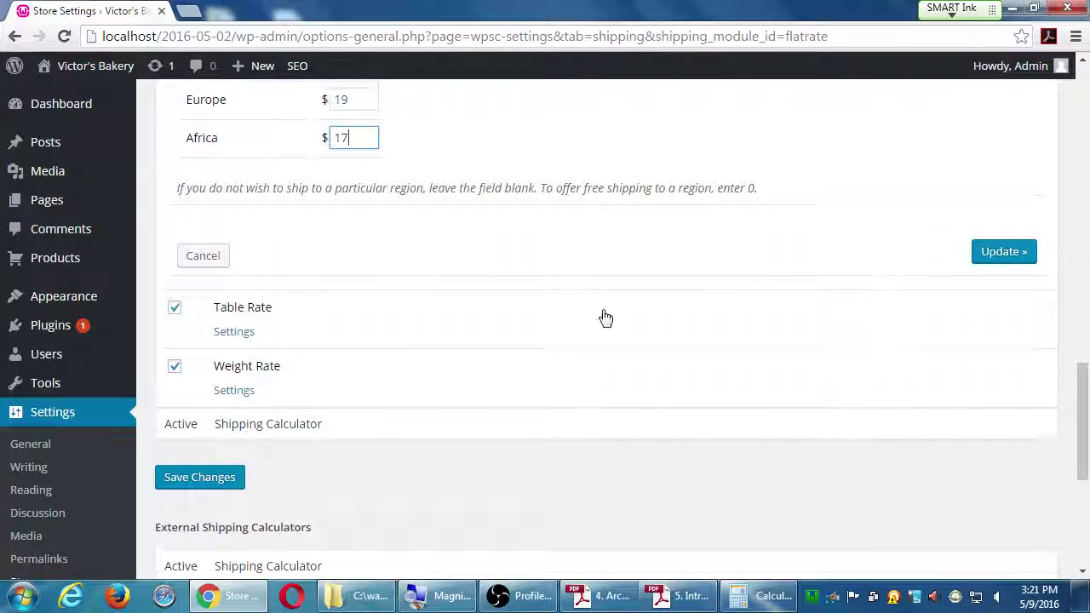
# Step: Save the Flat Rate regional prices with Update
pyautogui.click(988, 262)
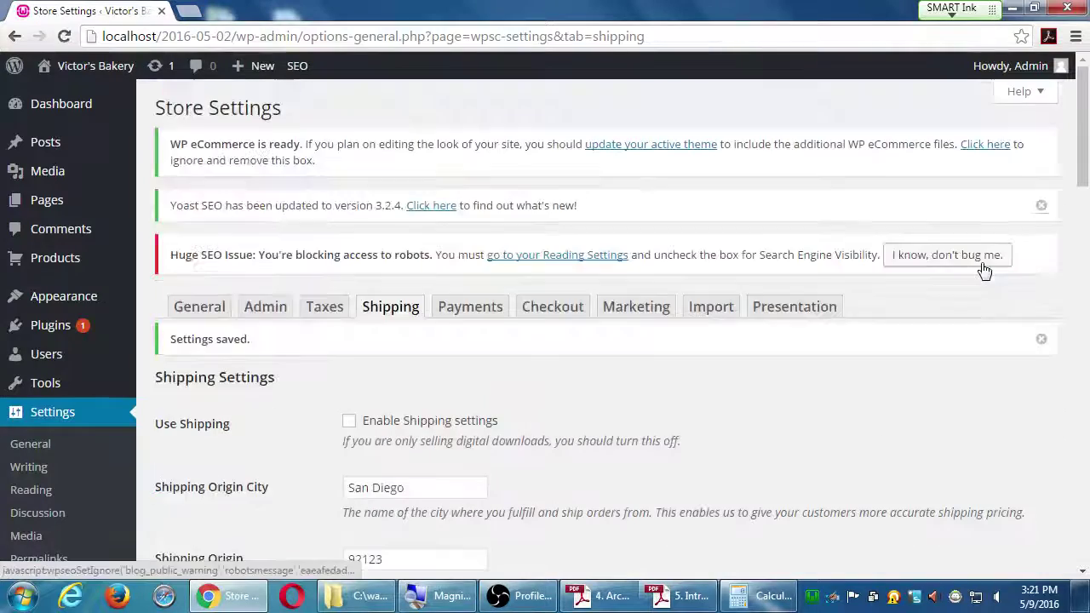
pyautogui.scroll(-3, 735, 438)
pyautogui.scroll(-2, 735, 439)
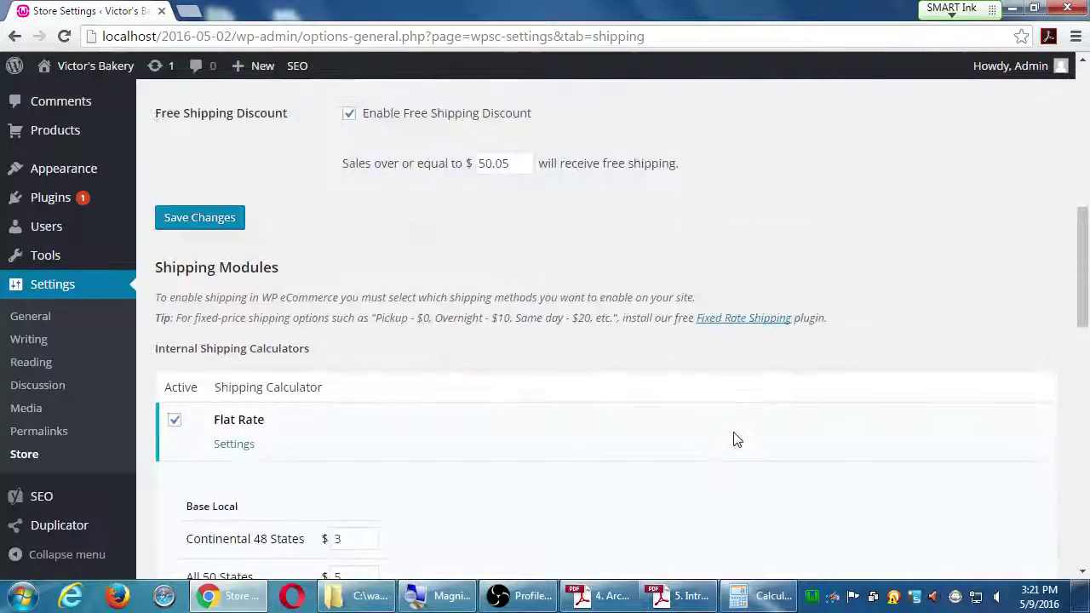
pyautogui.scroll(-7, 737, 439)
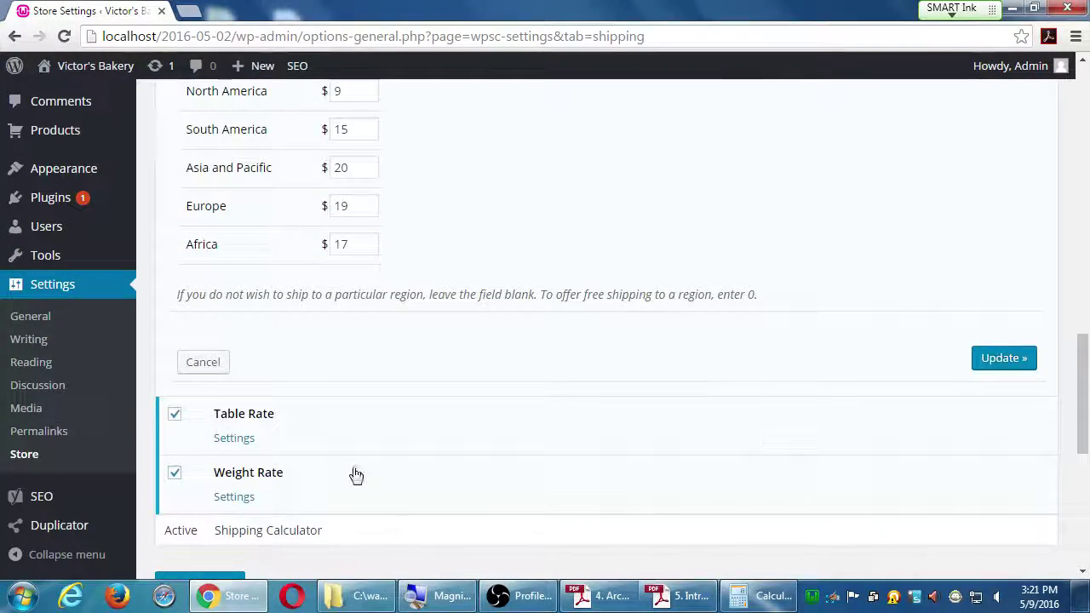
# Step: Open the Table Rate settings and scroll through the page
pyautogui.click(237, 438)
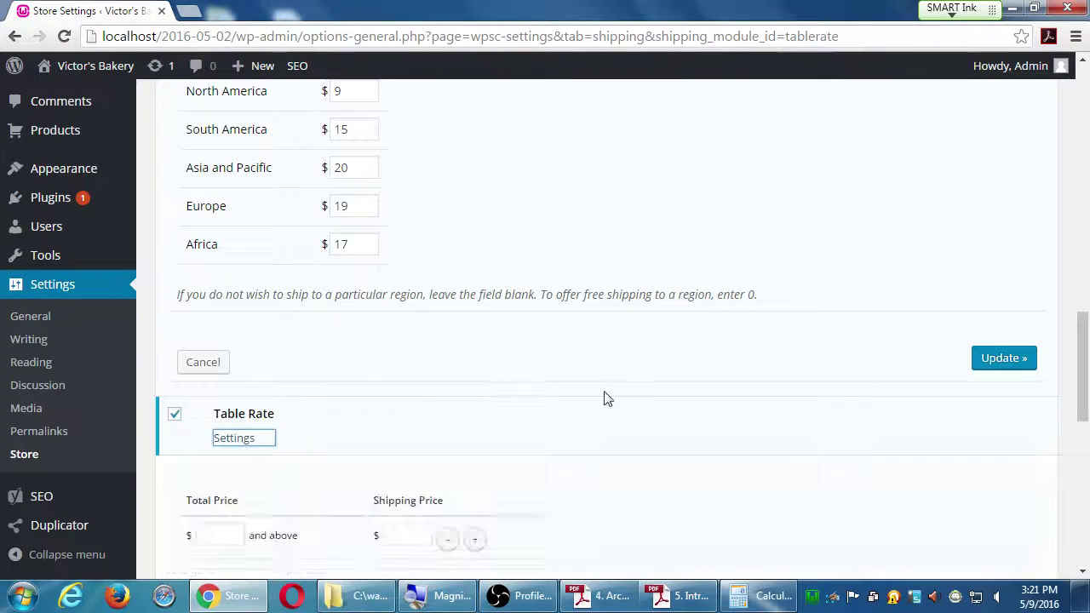
pyautogui.scroll(-3, 603, 396)
pyautogui.scroll(2, 608, 395)
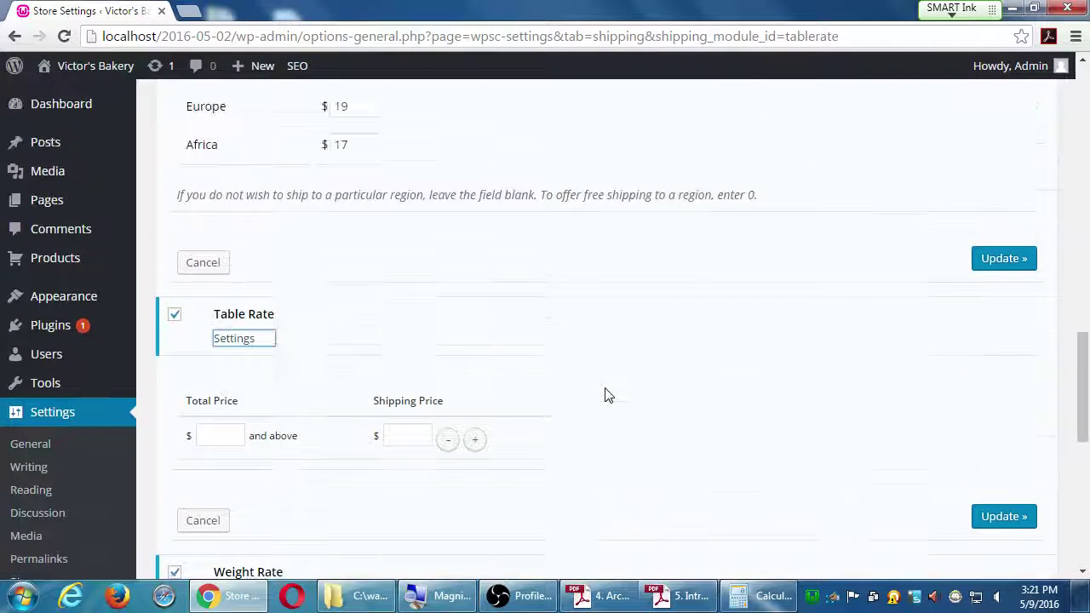
pyautogui.scroll(4, 608, 395)
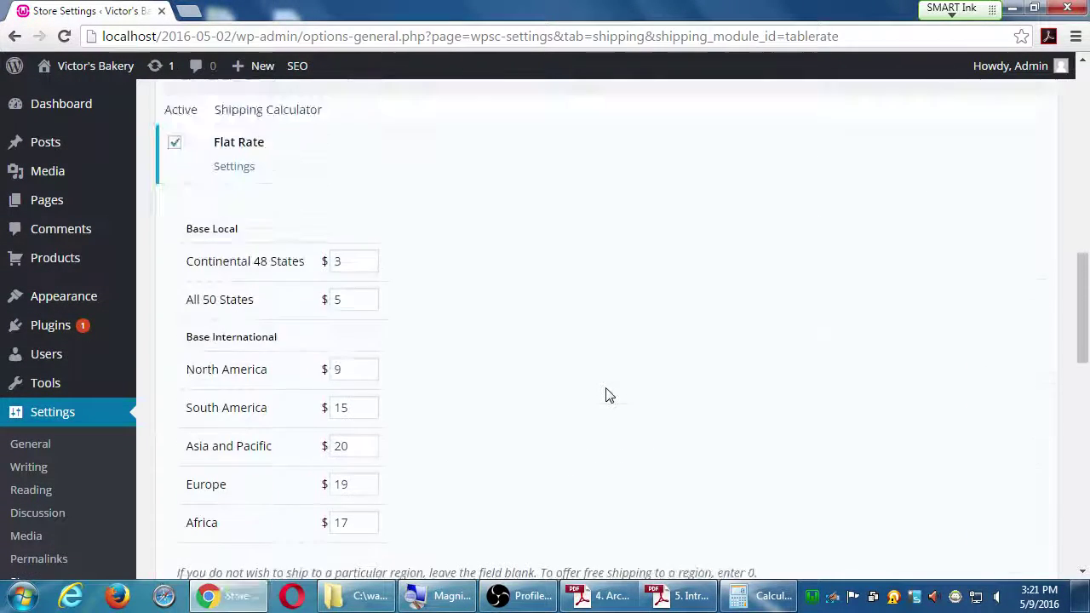
pyautogui.scroll(2, 608, 395)
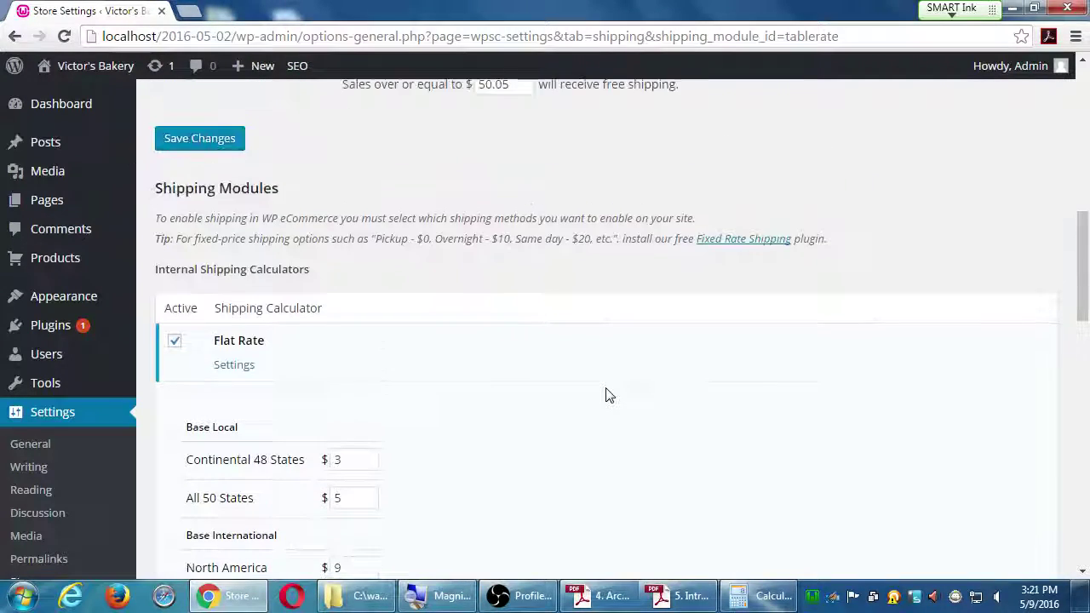
pyautogui.scroll(1, 608, 395)
pyautogui.scroll(2, 608, 395)
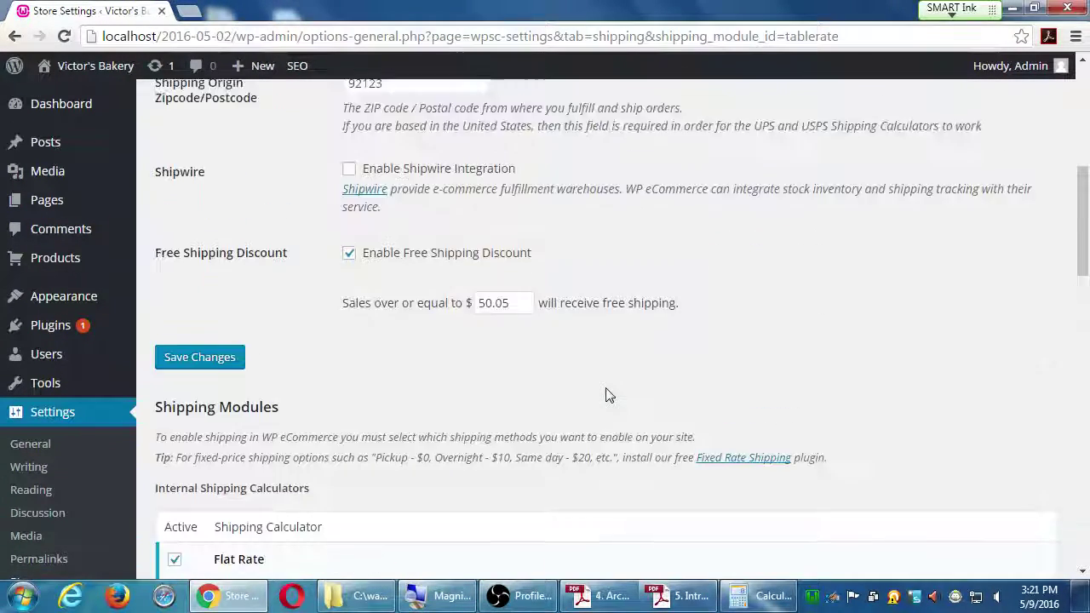
pyautogui.scroll(5, 608, 395)
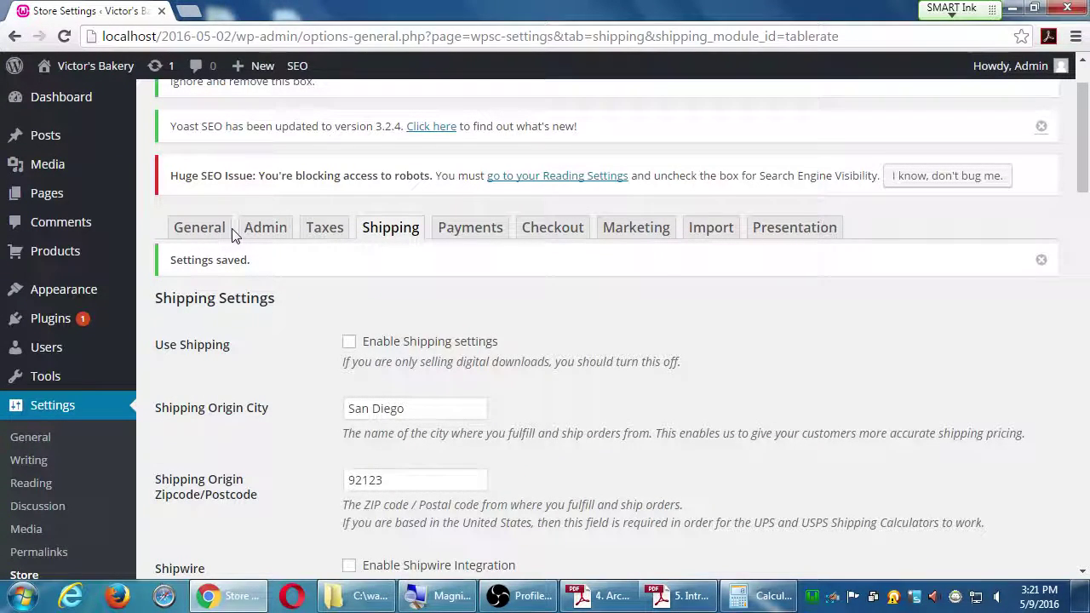
pyautogui.scroll(-3, 266, 375)
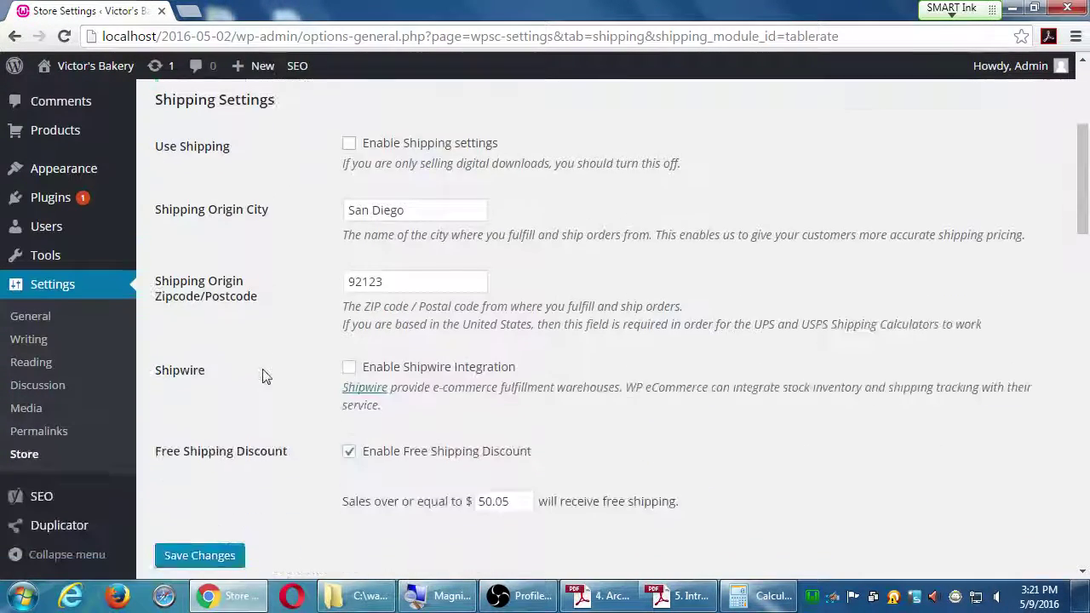
pyautogui.scroll(-10, 260, 376)
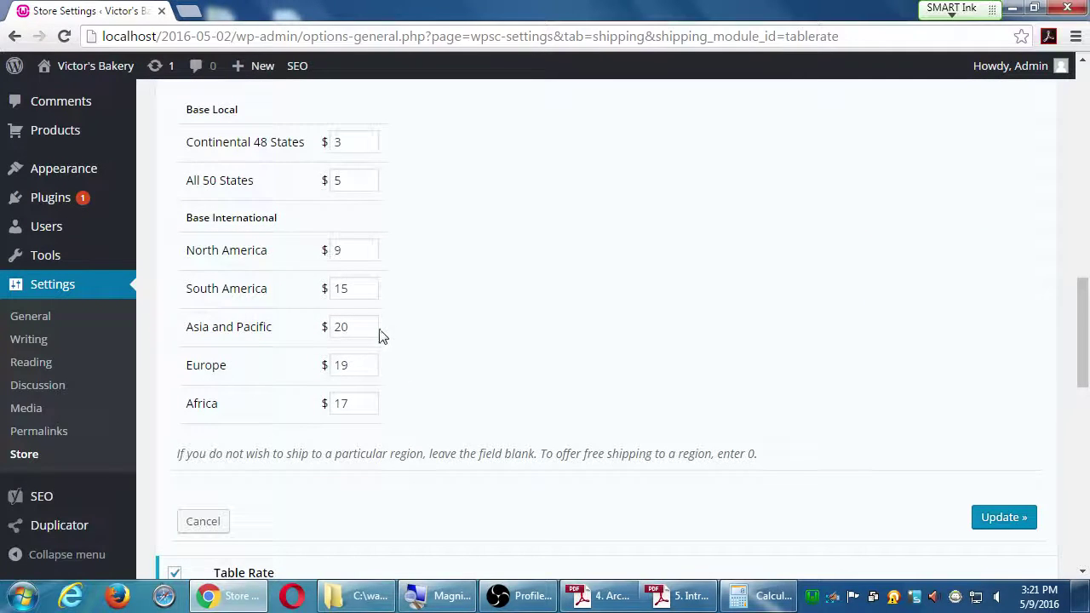
pyautogui.scroll(1, 380, 337)
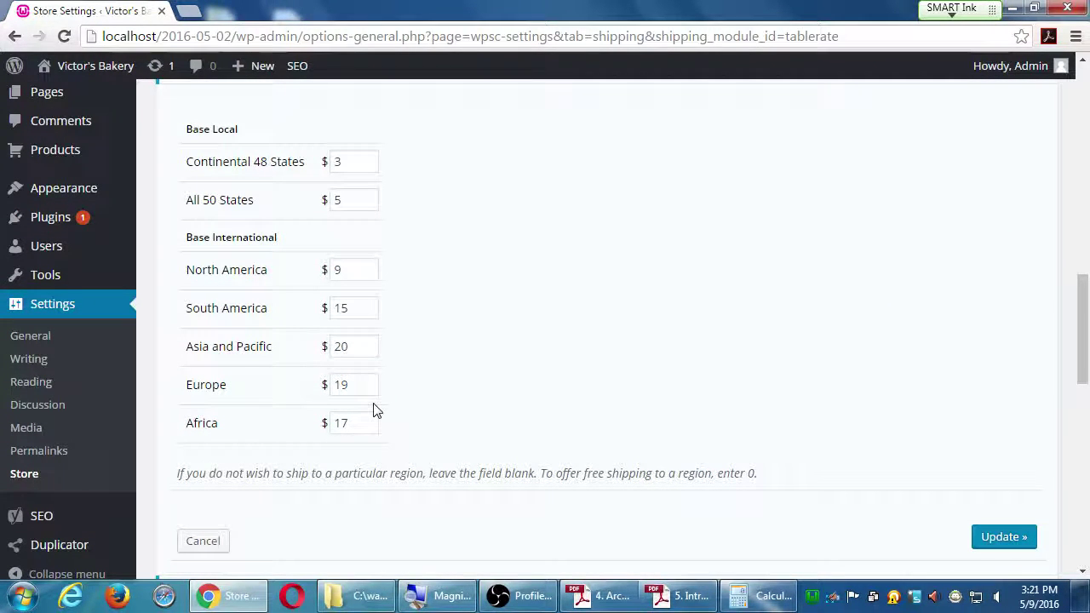
# Step: Highlight the help on unshipped regions, the Africa rate of 17, and 0 for free shipping
pyautogui.doubleClick(278, 473)
pyautogui.moveTo(296, 471); pyautogui.dragTo(499, 471)
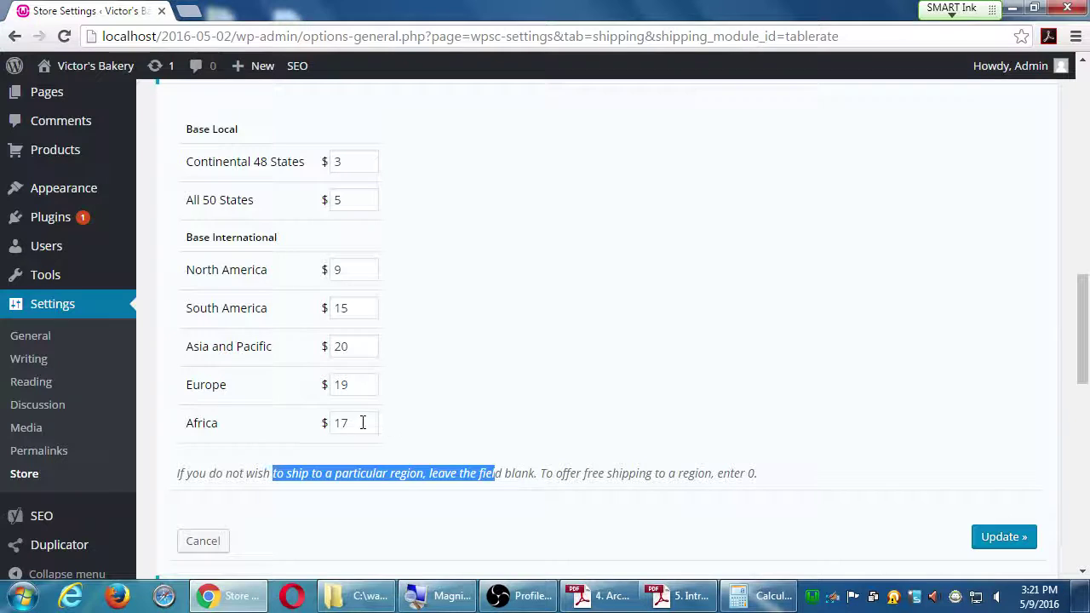
pyautogui.moveTo(366, 422); pyautogui.dragTo(323, 424)
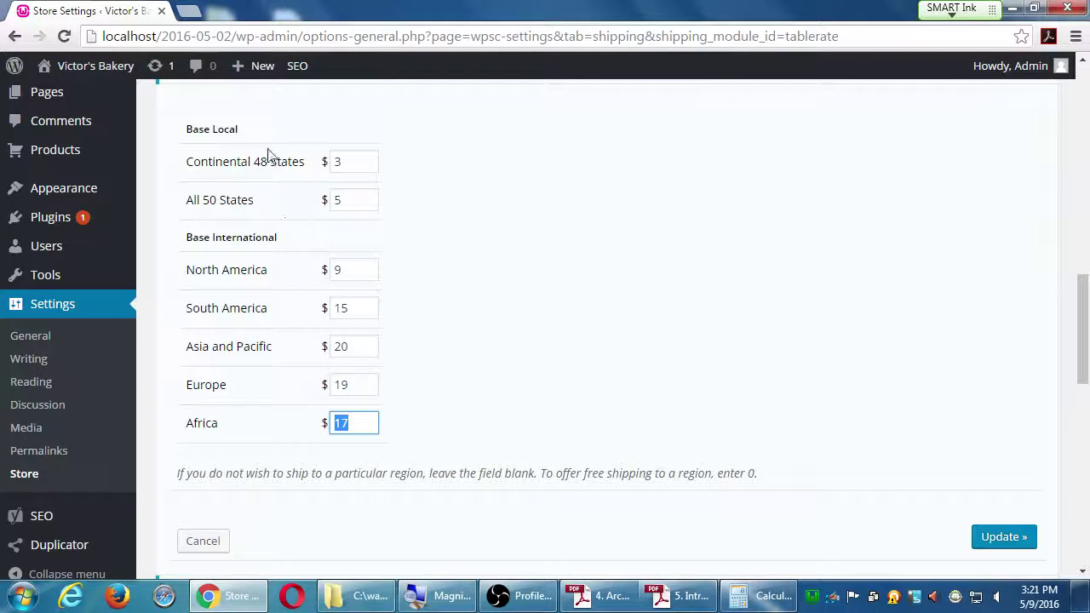
pyautogui.moveTo(741, 474); pyautogui.dragTo(792, 474)
pyautogui.click(700, 469)
pyautogui.scroll(-1, 704, 475)
pyautogui.scroll(-2, 703, 474)
pyautogui.scroll(-1, 416, 482)
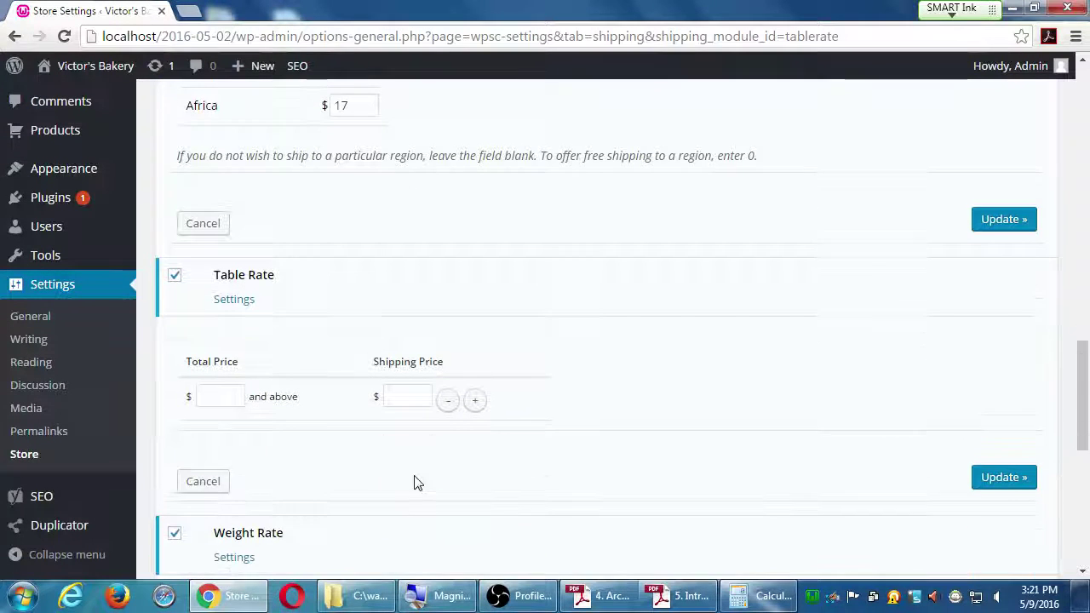
# Step: Enter two Table Rate tiers: total price 1 ships for 2, total price 10 ships for 7
pyautogui.scroll(-2, 414, 482)
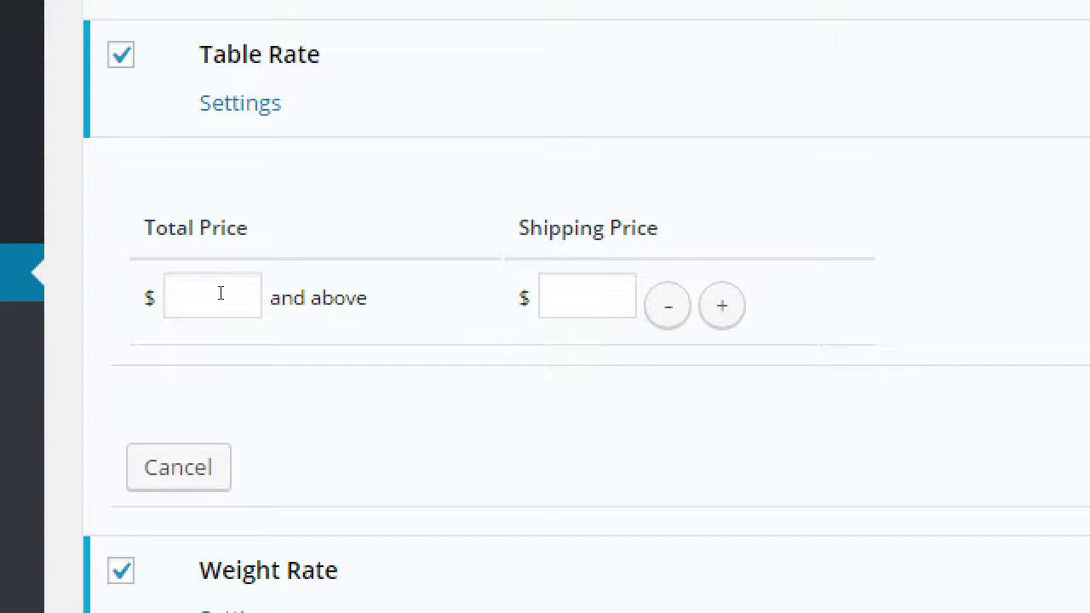
pyautogui.click(220, 293)
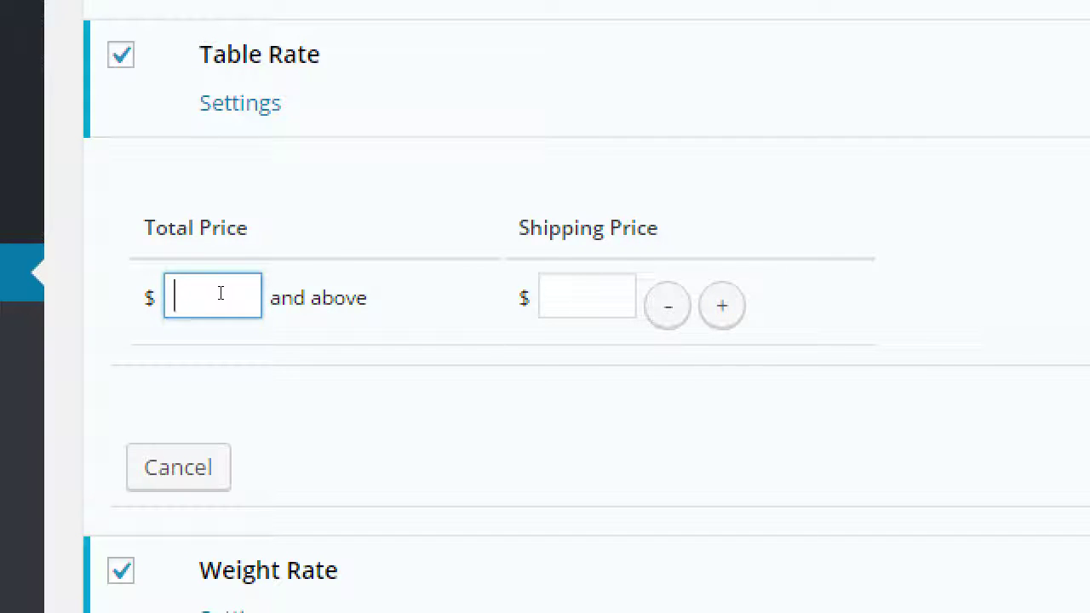
pyautogui.write('1')
pyautogui.press('Tab')
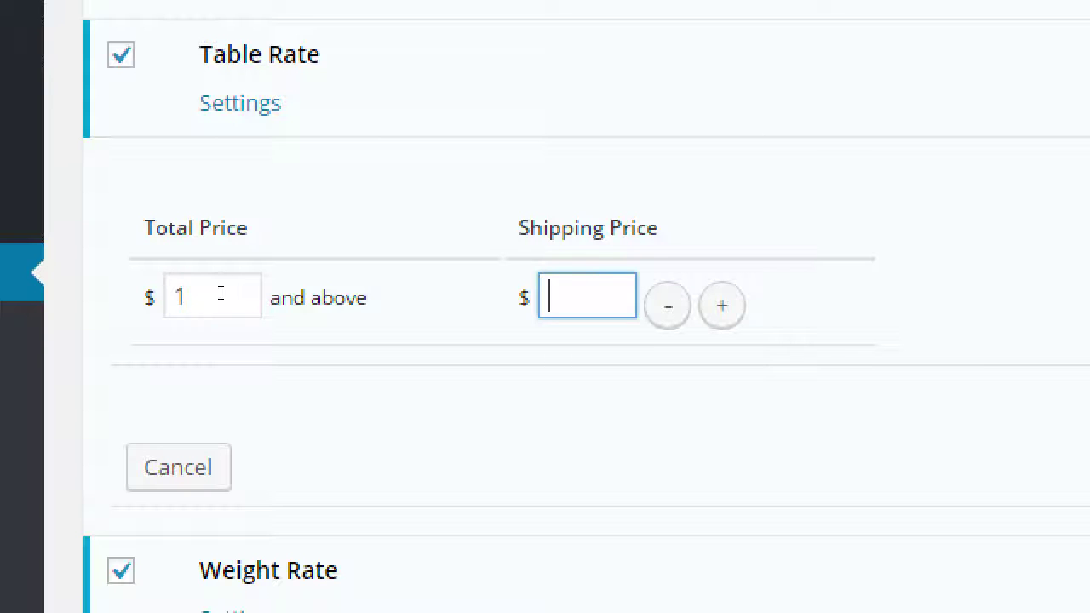
pyautogui.write('2')
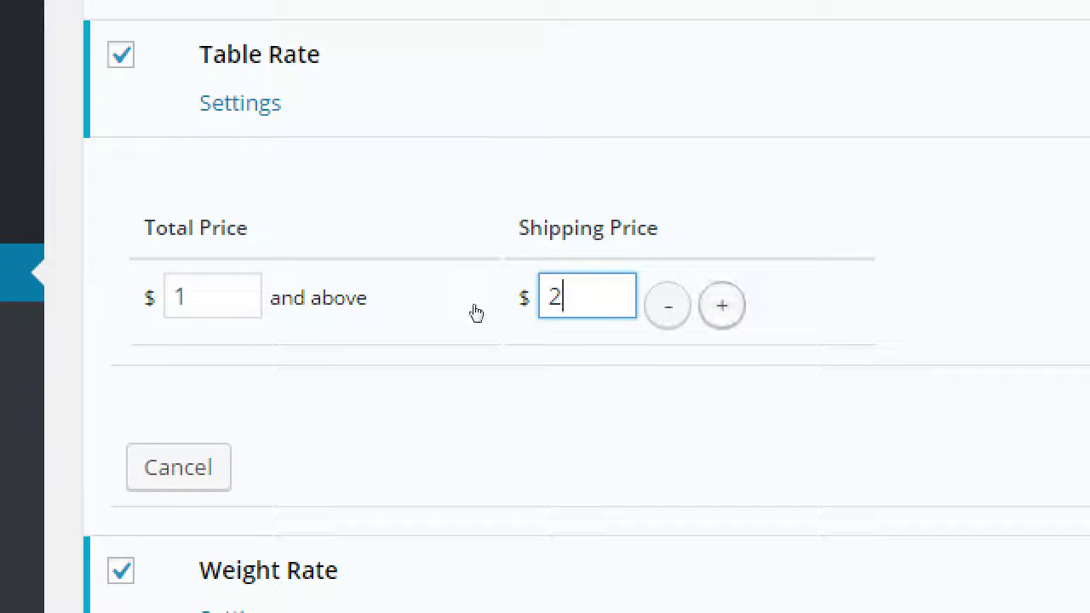
pyautogui.press('Tab')
pyautogui.press('Tab')
pyautogui.press('Return')
pyautogui.press('Tab')
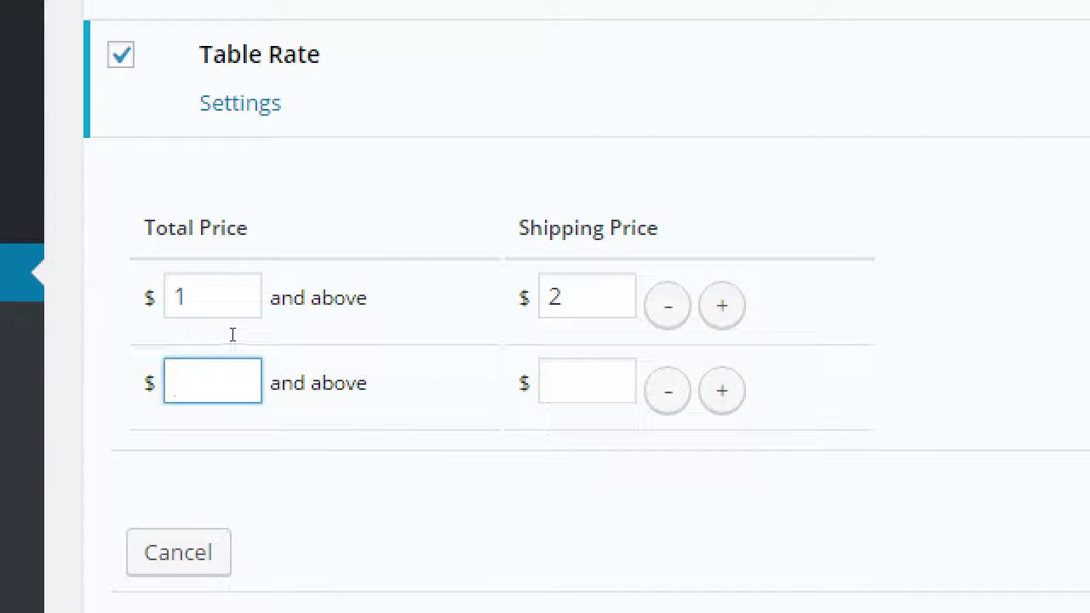
pyautogui.write('10')
pyautogui.press('Tab')
pyautogui.write('7')
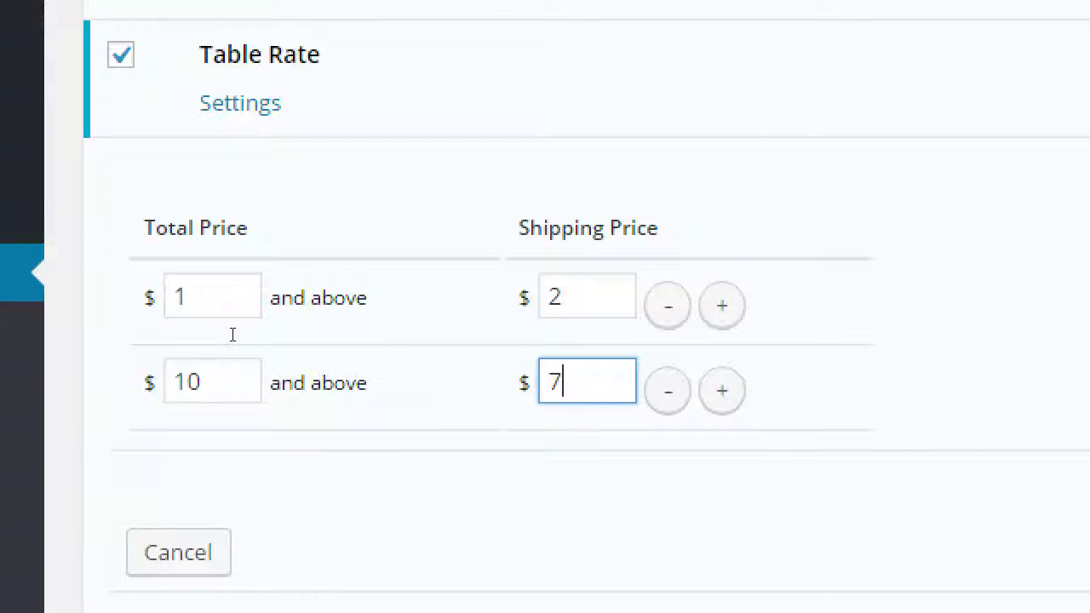
# Step: Save the Table Rate tiers and scroll down to the Internal Shipping Calculators list
pyautogui.scroll(-2, 233, 339)
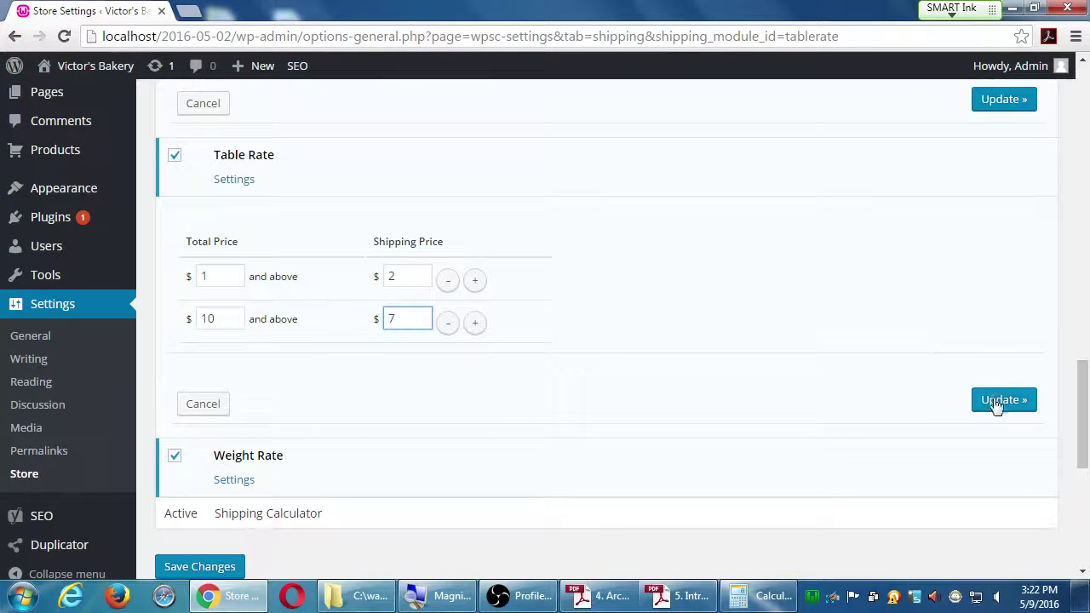
pyautogui.click(996, 406)
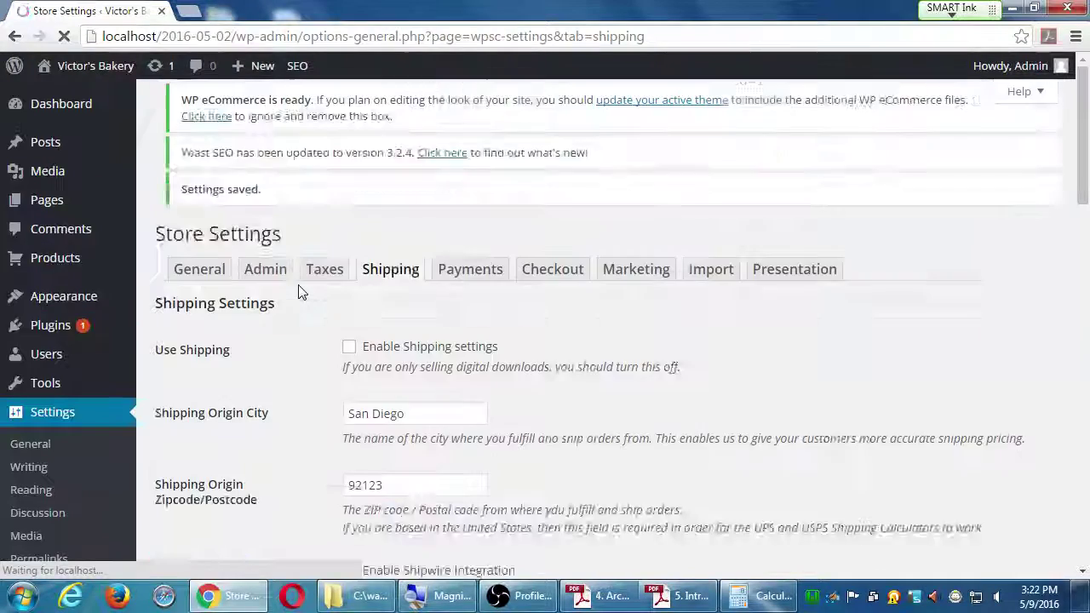
pyautogui.scroll(-10, 298, 292)
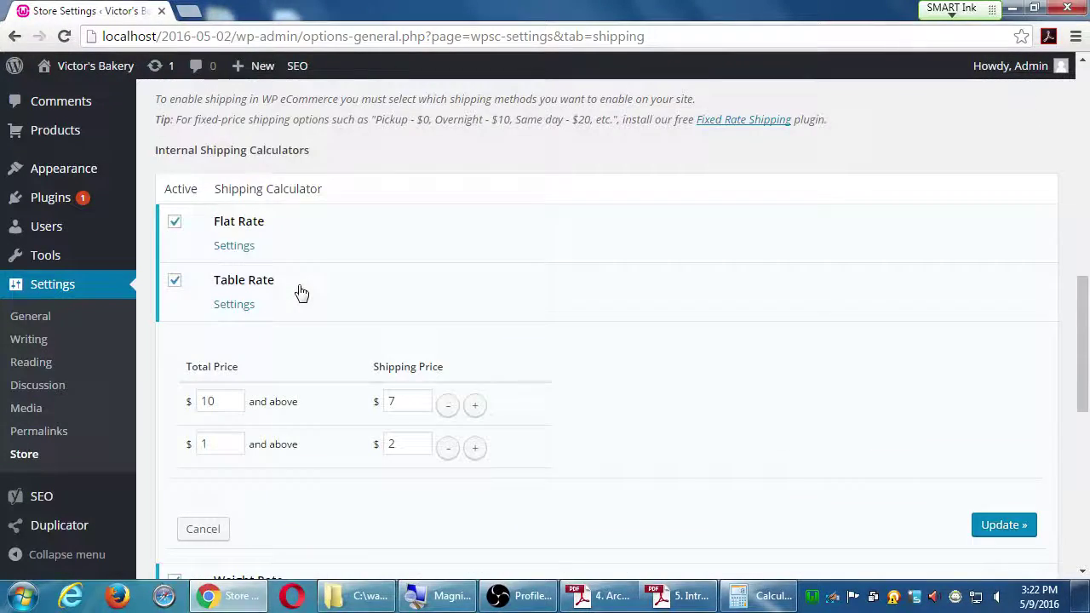
pyautogui.scroll(-3, 298, 294)
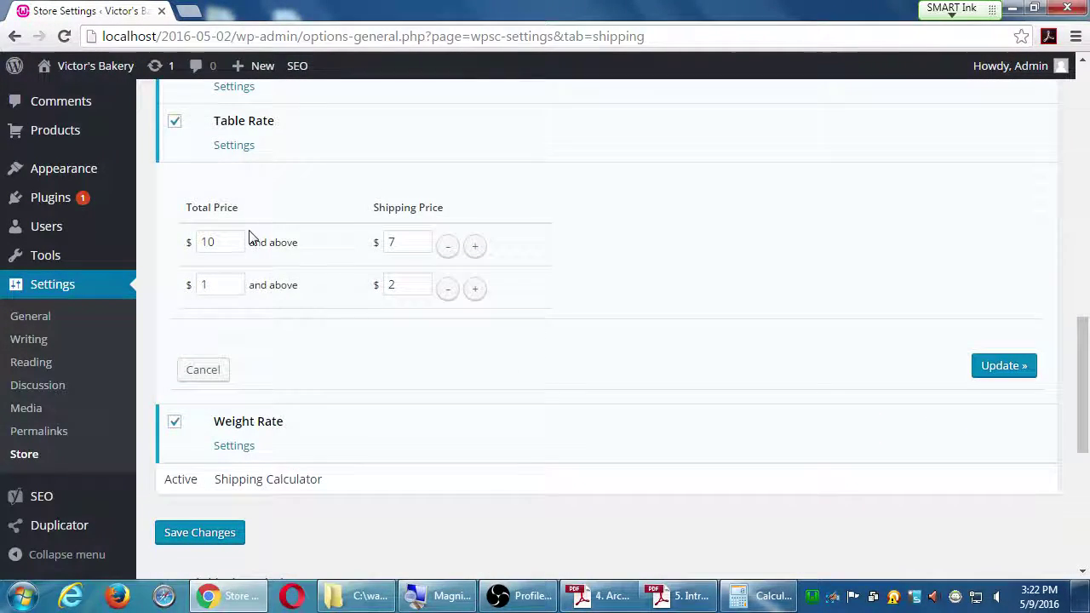
# Step: Open the Weight Rate settings and enter tiers of 2 lbs at $5 and 10 lbs at $12
pyautogui.click(232, 447)
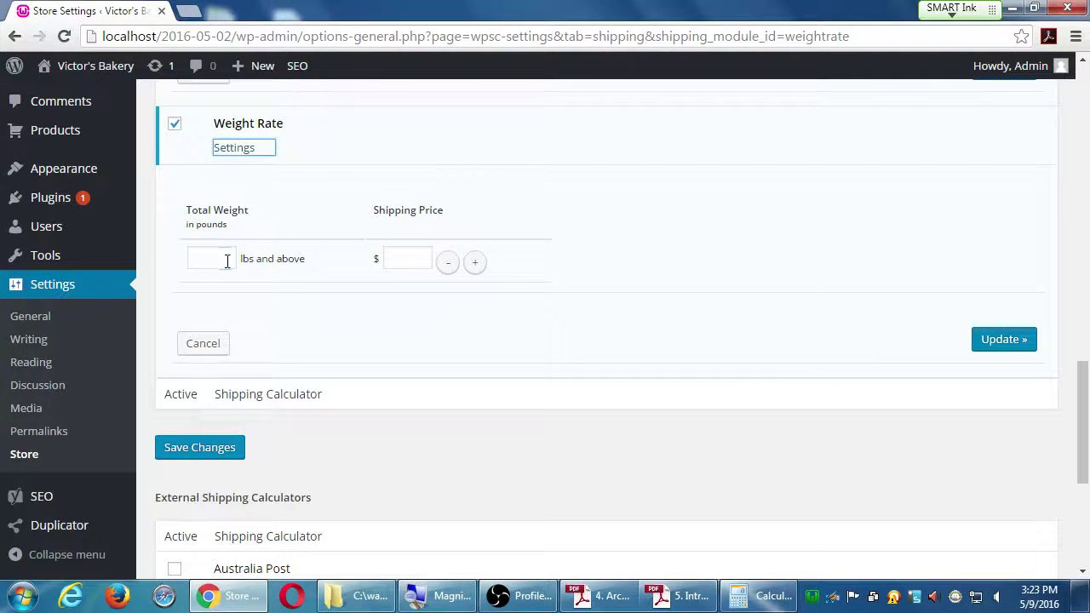
pyautogui.click(226, 260)
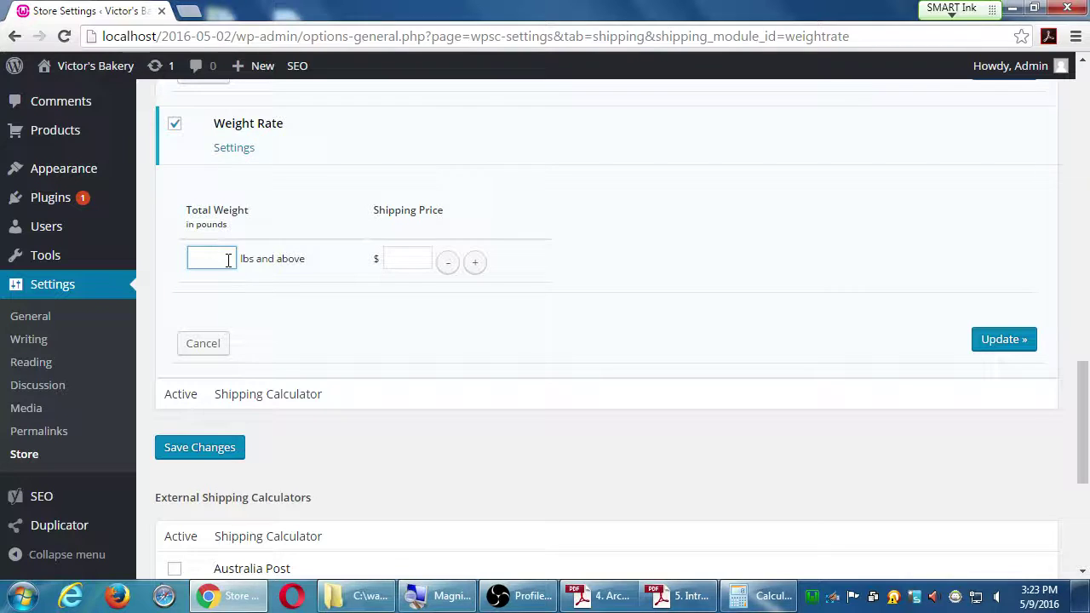
pyautogui.press('Tab')
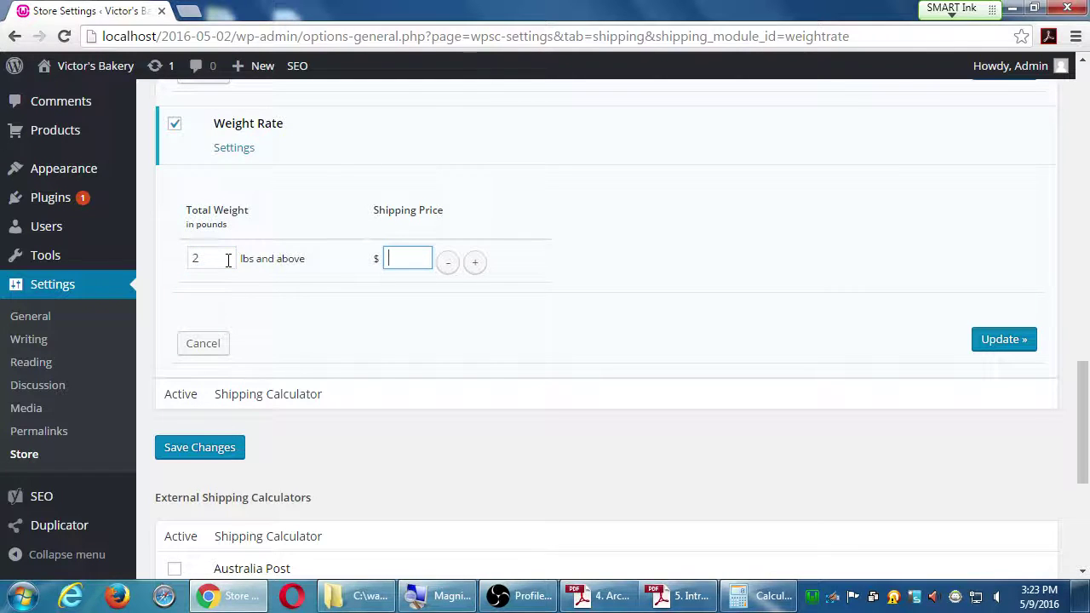
pyautogui.write('5')
pyautogui.click(474, 261)
pyautogui.click(222, 302)
pyautogui.write('10')
pyautogui.press('Tab')
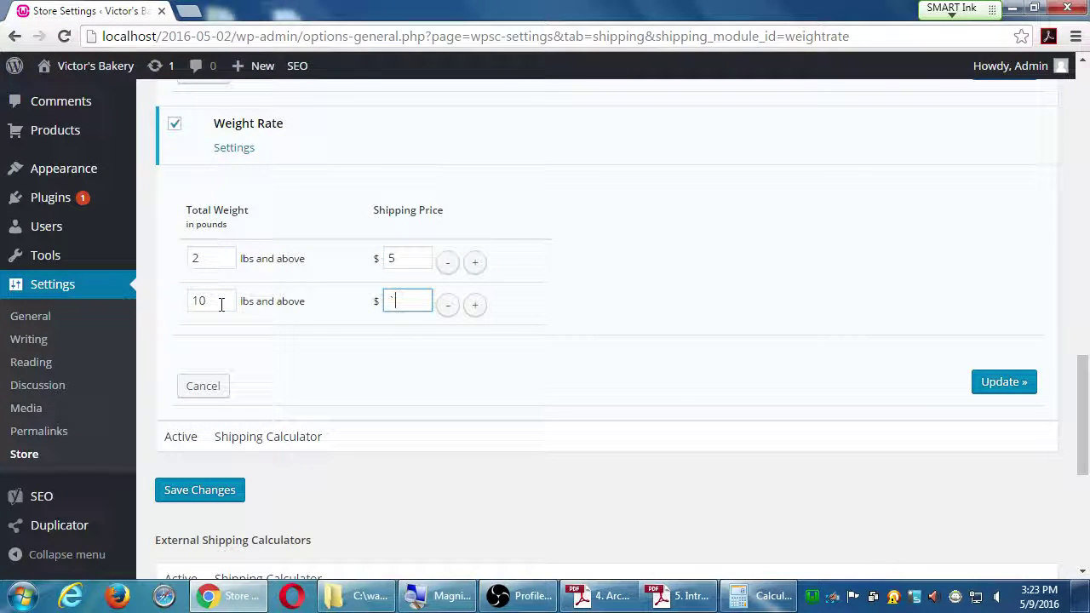
pyautogui.write('12')
# Step: Add a third weight tier of 25 lbs at $20 and save the weight rates
pyautogui.click(476, 307)
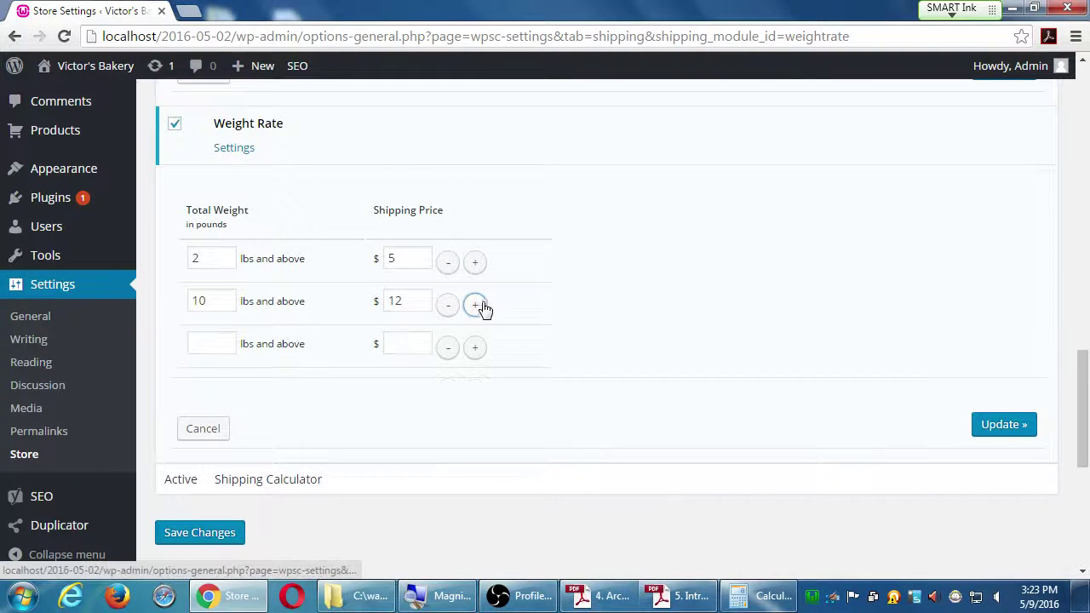
pyautogui.click(216, 345)
pyautogui.write('25')
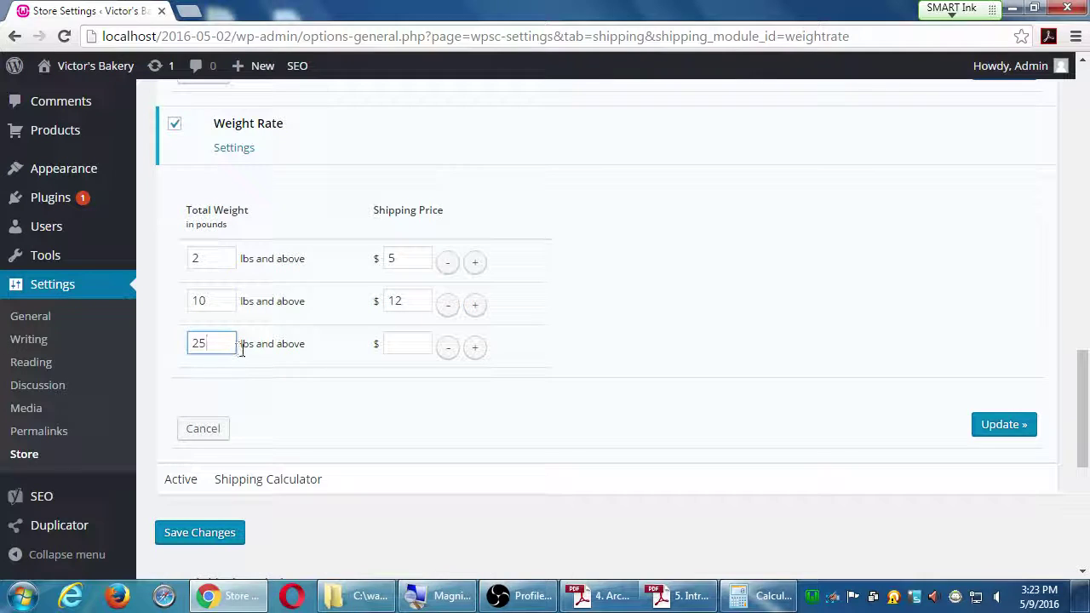
pyautogui.click(394, 343)
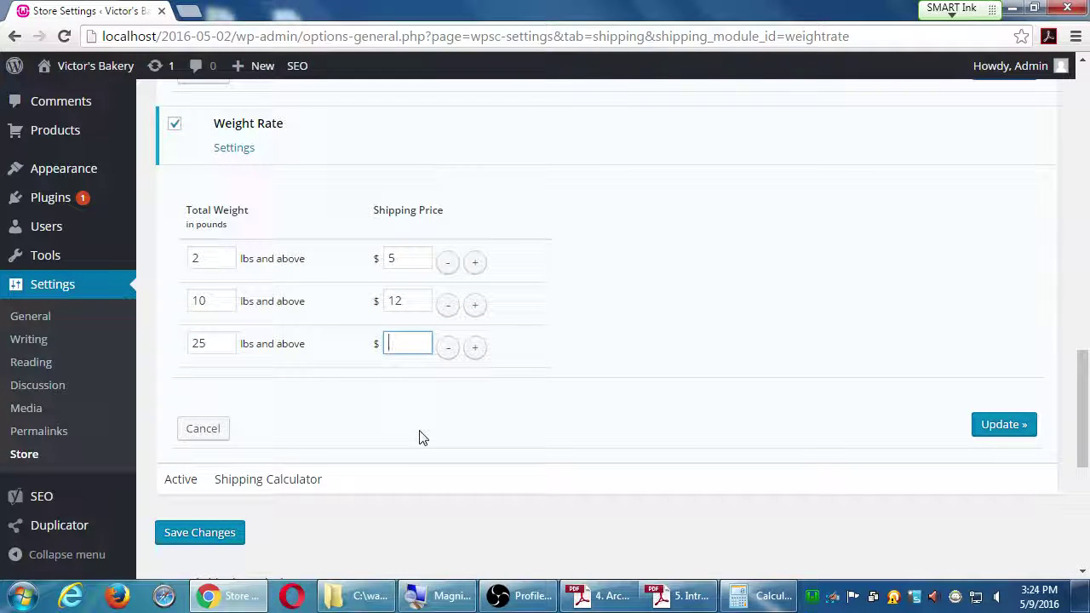
pyautogui.write('20')
pyautogui.click(988, 425)
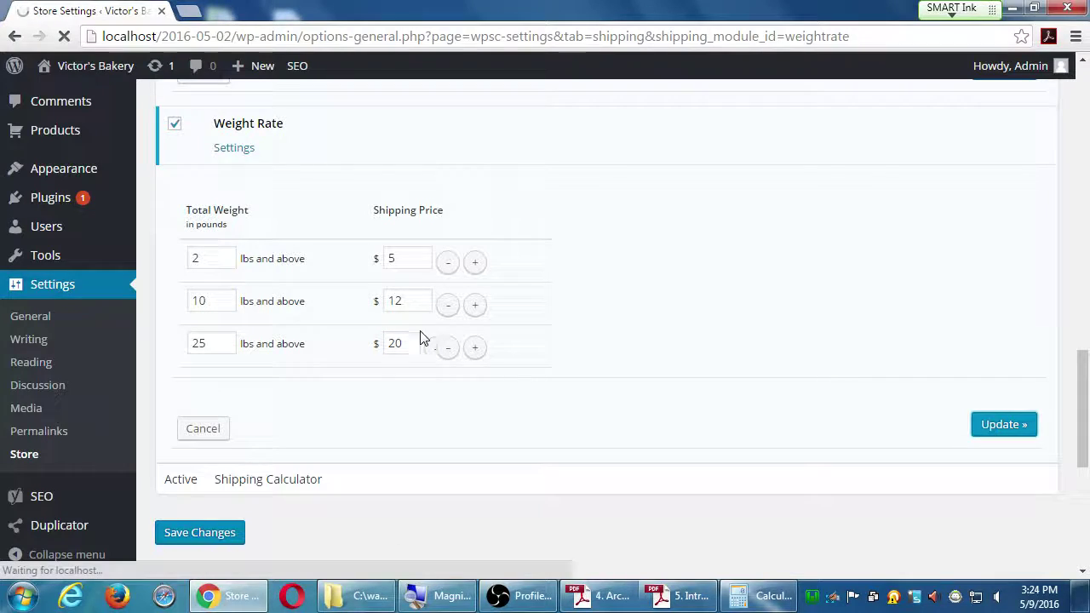
pyautogui.scroll(-15, 375, 528)
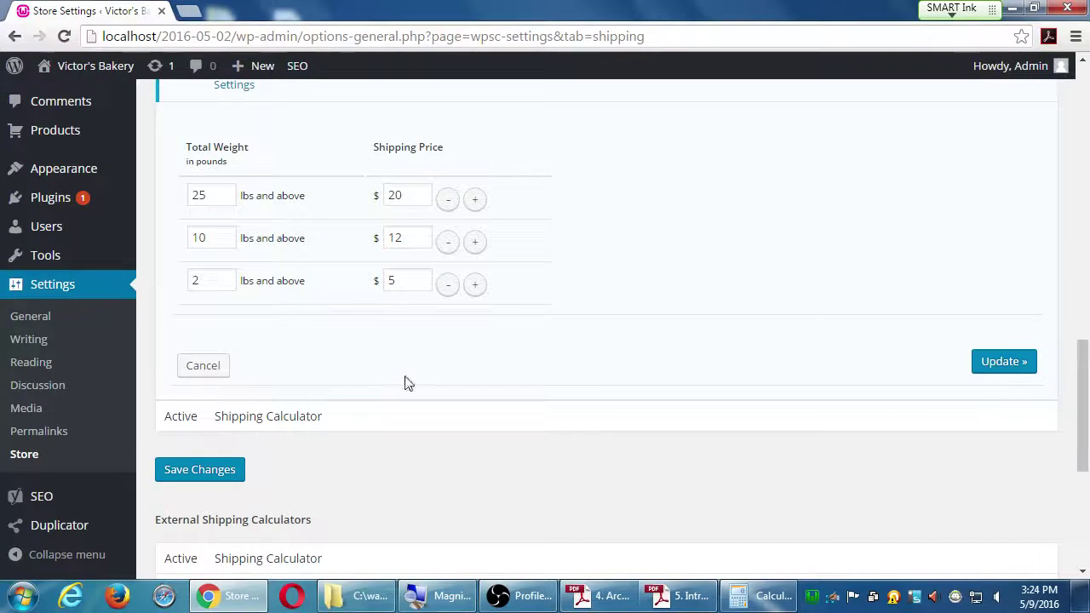
pyautogui.scroll(8, 405, 383)
pyautogui.scroll(-5, 506, 475)
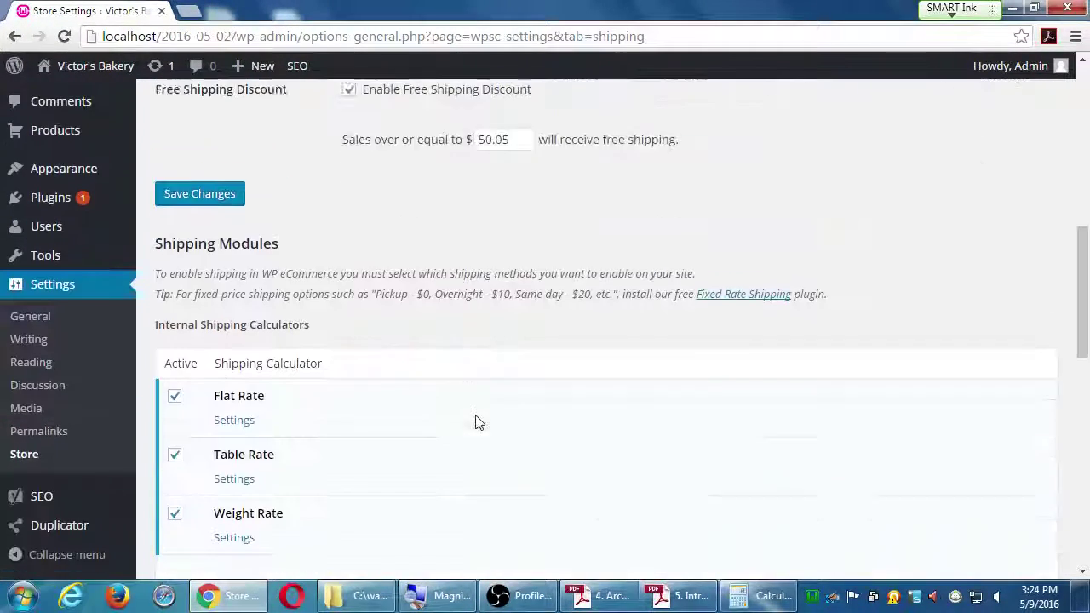
pyautogui.scroll(-5, 406, 302)
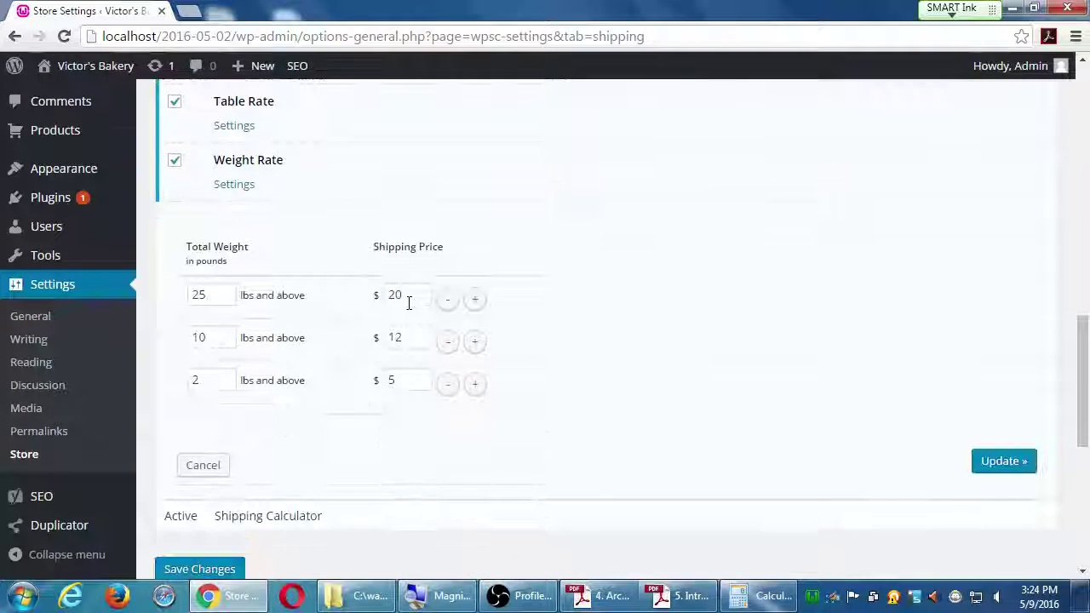
pyautogui.scroll(-3, 407, 309)
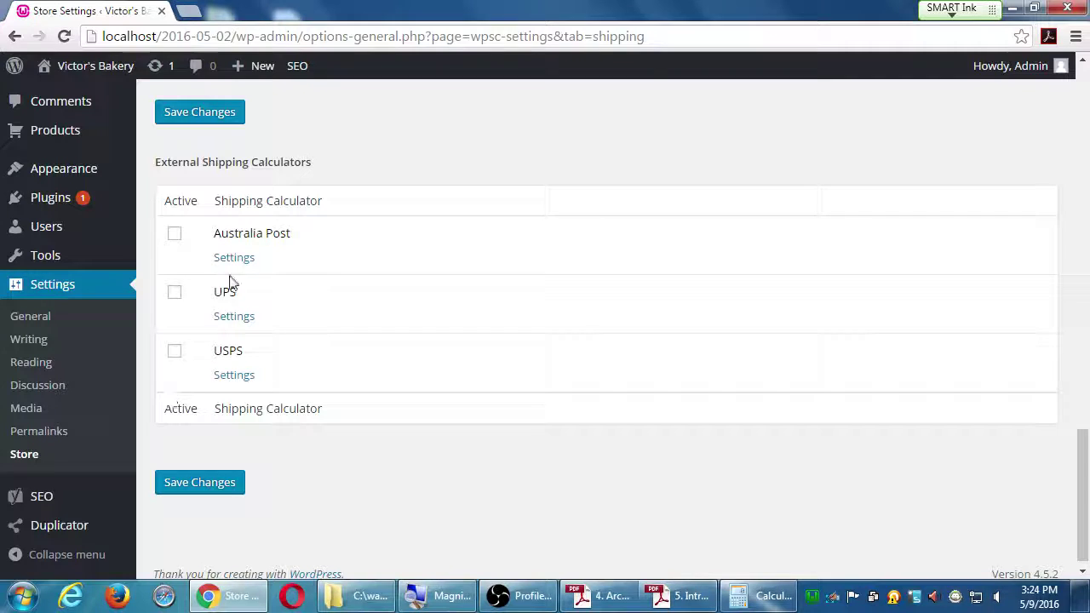
# Step: Tick USPS under External Shipping Calculators and bring up its settings, with an empty USPS ID
pyautogui.click(175, 351)
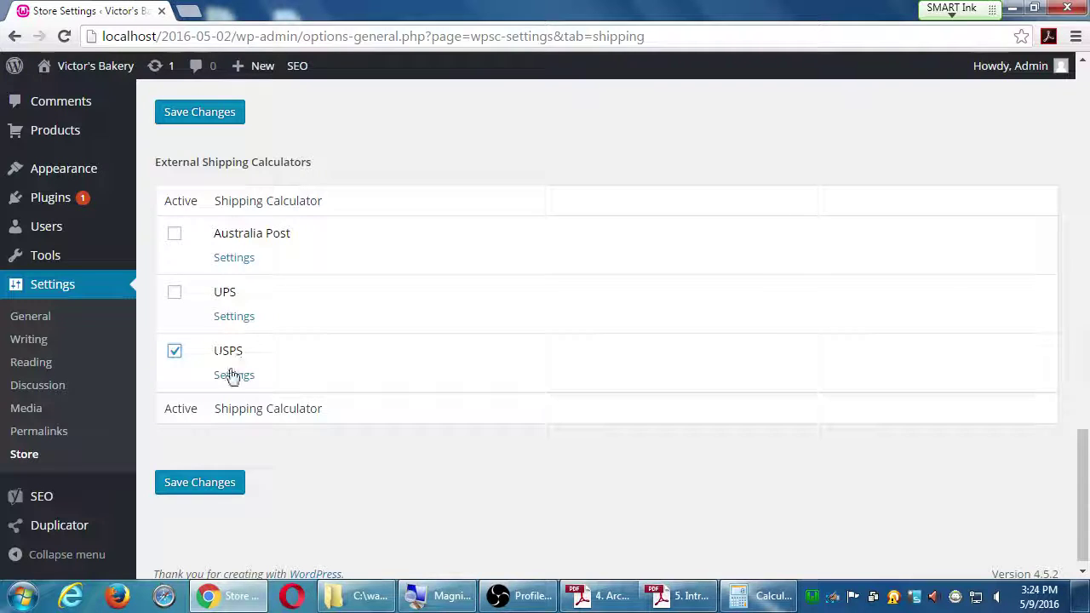
pyautogui.click(235, 376)
pyautogui.scroll(-2, 360, 389)
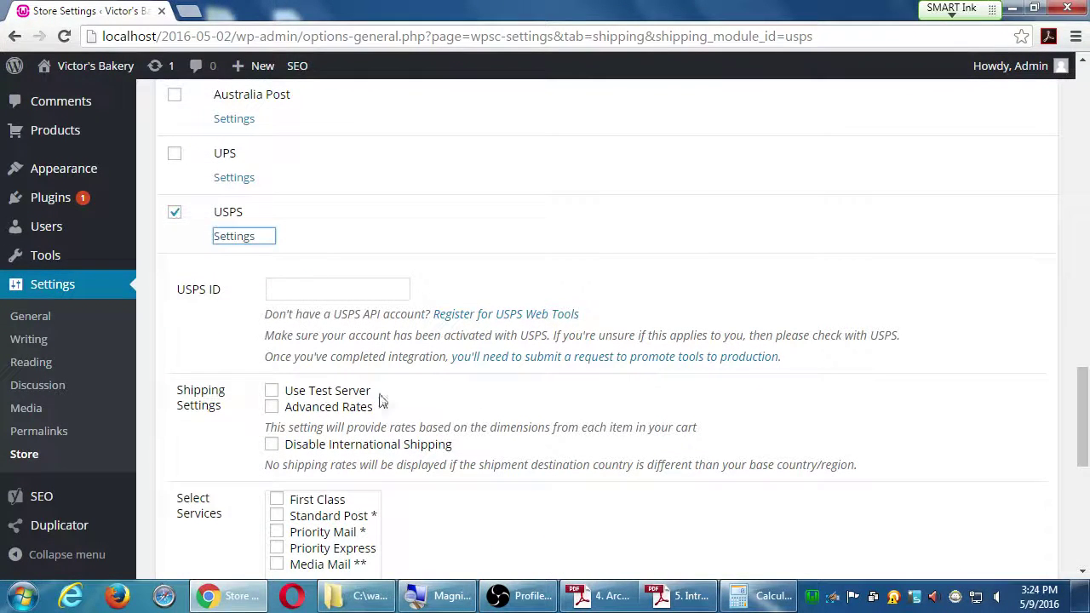
pyautogui.scroll(-1, 273, 334)
pyautogui.scroll(-1, 273, 333)
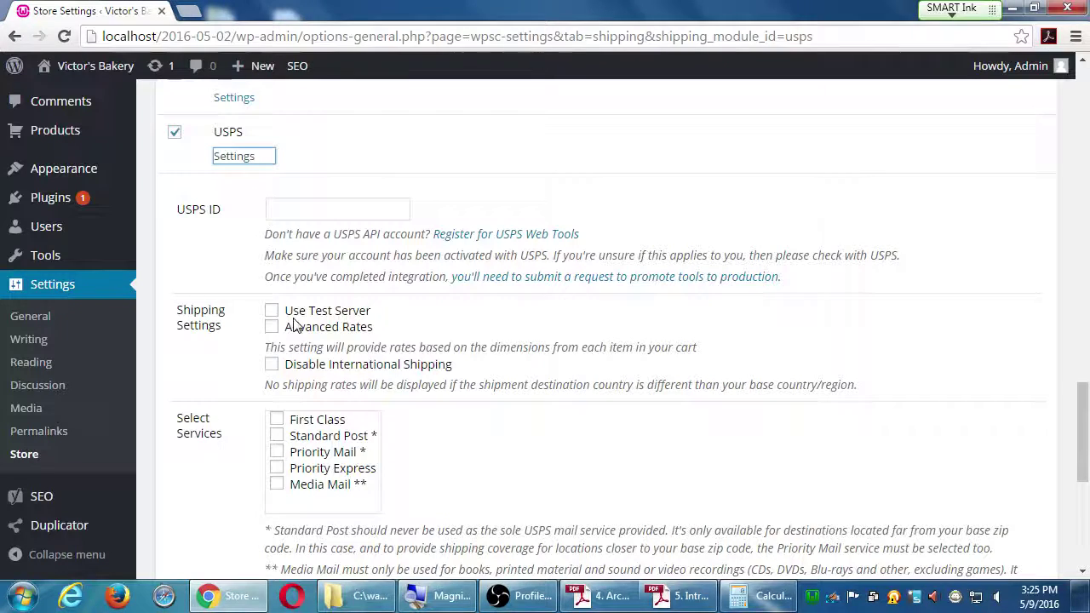
# Step: Tick the First Class, Priority Mail, Priority Express, Standard Post and Media Mail services
pyautogui.scroll(-1, 298, 416)
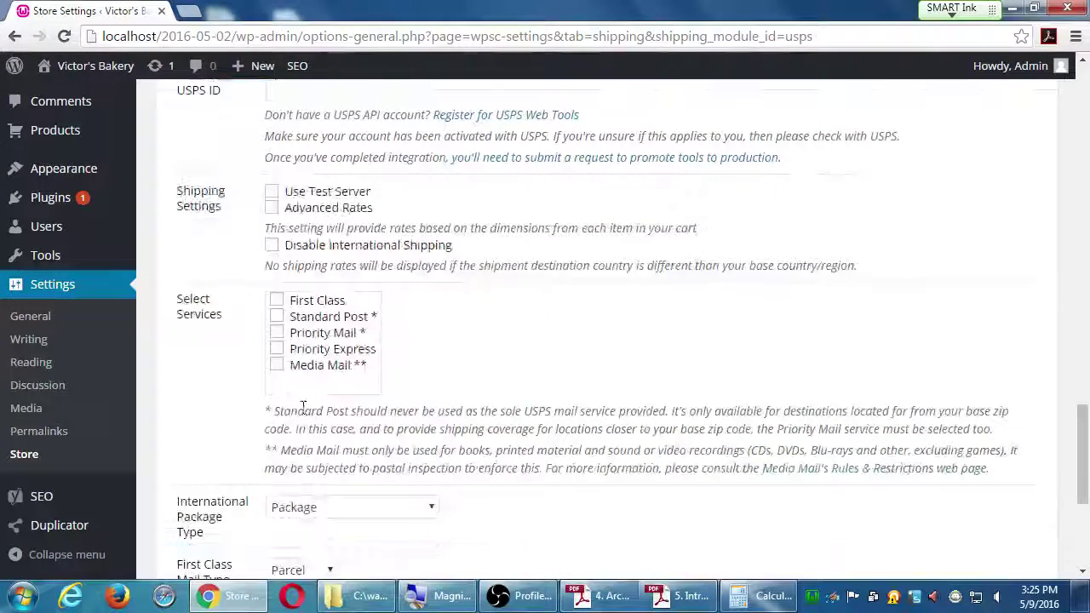
pyautogui.click(276, 303)
pyautogui.click(277, 332)
pyautogui.click(278, 349)
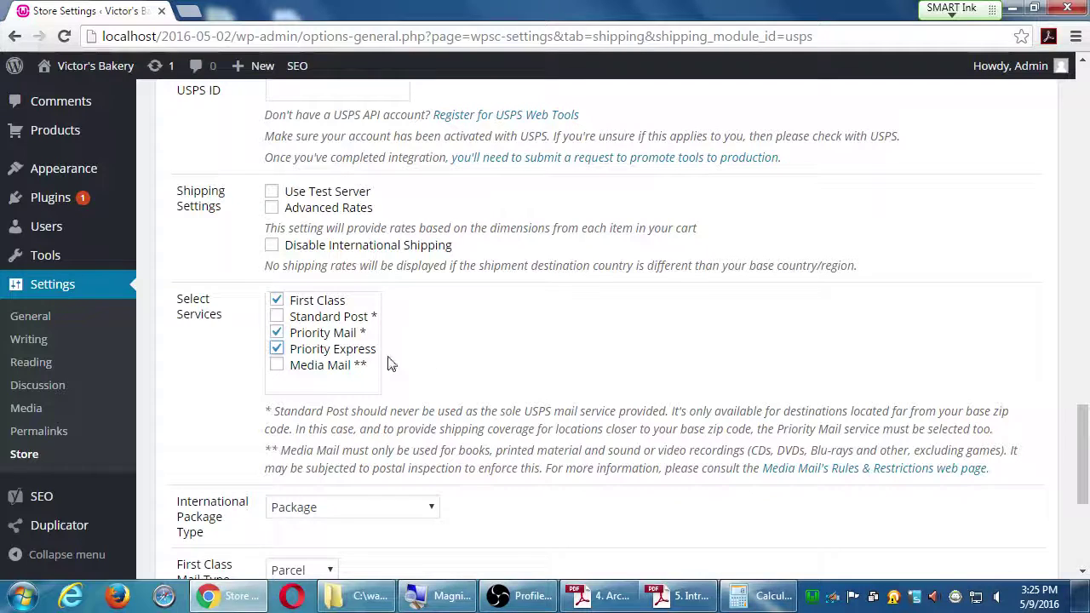
pyautogui.click(277, 365)
pyautogui.click(276, 317)
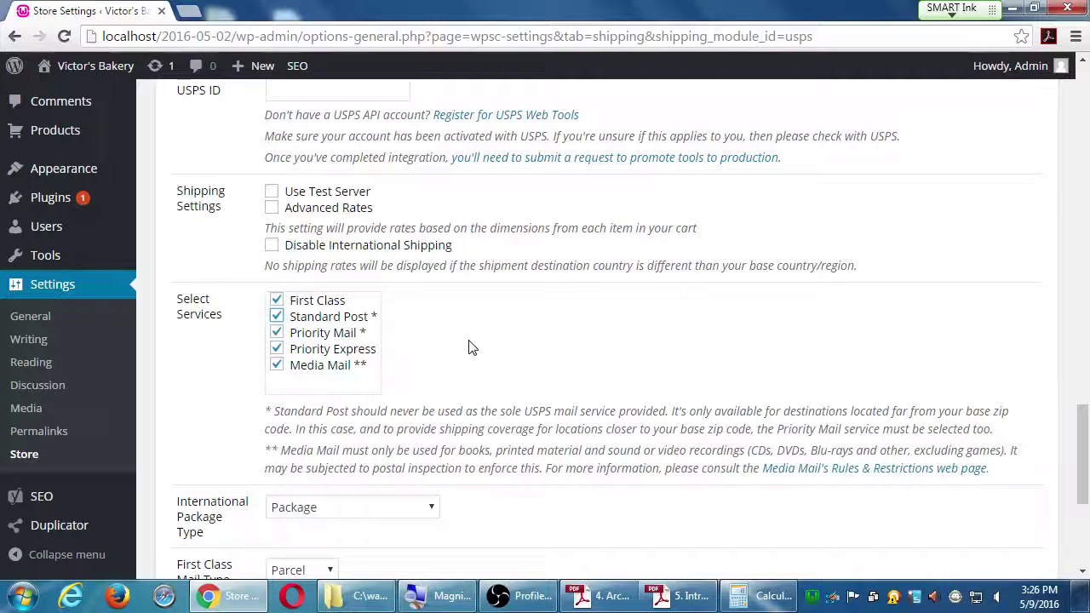
# Step: Re-tick Media Mail, Priority Express and Priority Mail so all five USPS services stay selected
pyautogui.click(276, 365)
pyautogui.click(276, 349)
pyautogui.click(278, 334)
pyautogui.click(275, 365)
pyautogui.click(277, 349)
pyautogui.click(276, 333)
pyautogui.scroll(1, 584, 356)
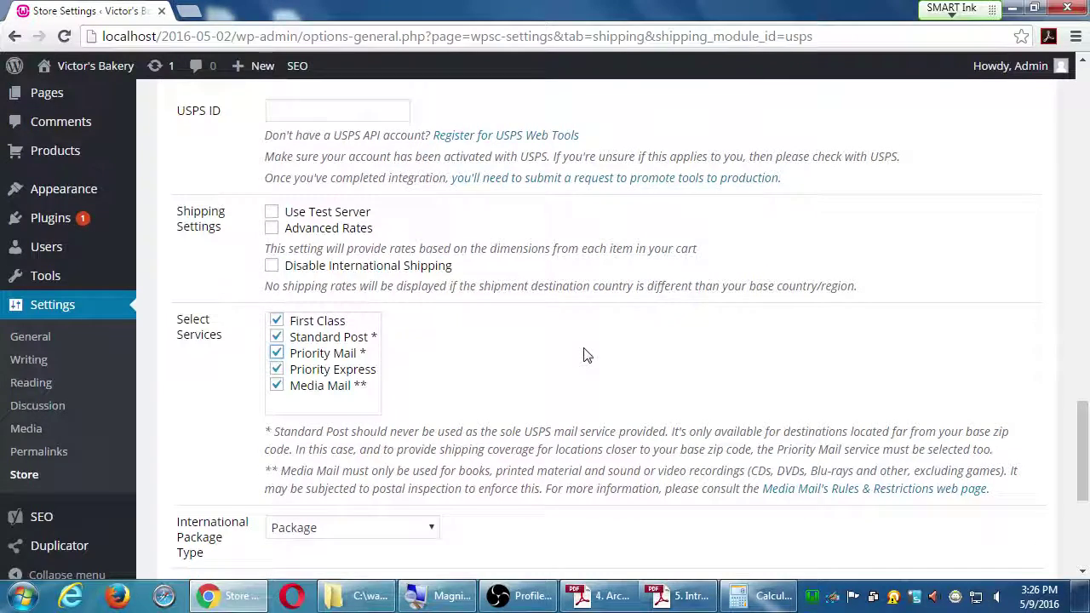
pyautogui.scroll(-2, 584, 355)
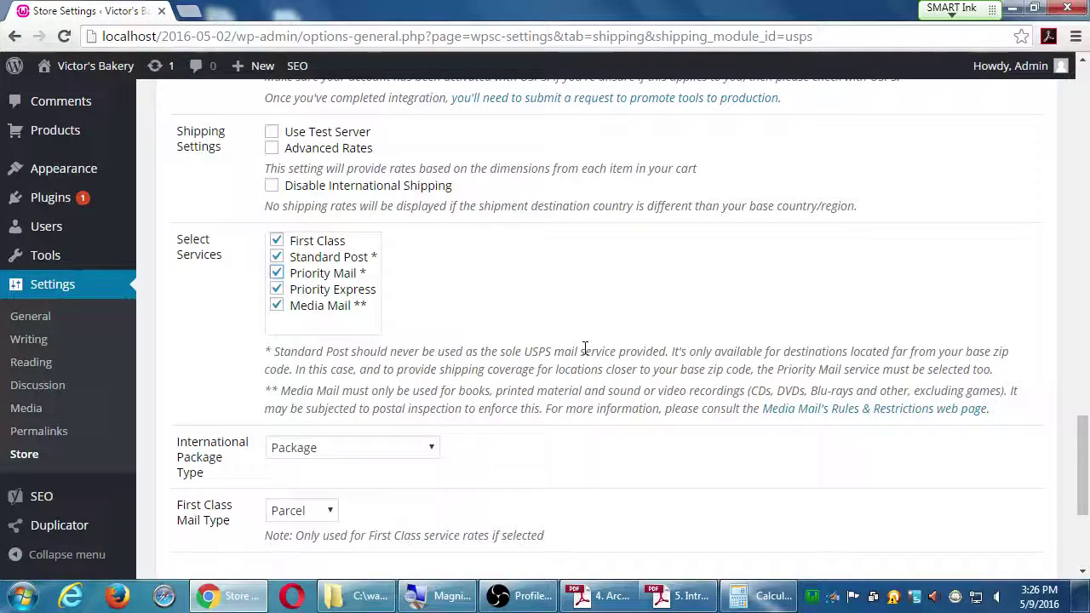
pyautogui.scroll(1, 586, 352)
pyautogui.scroll(-3, 584, 356)
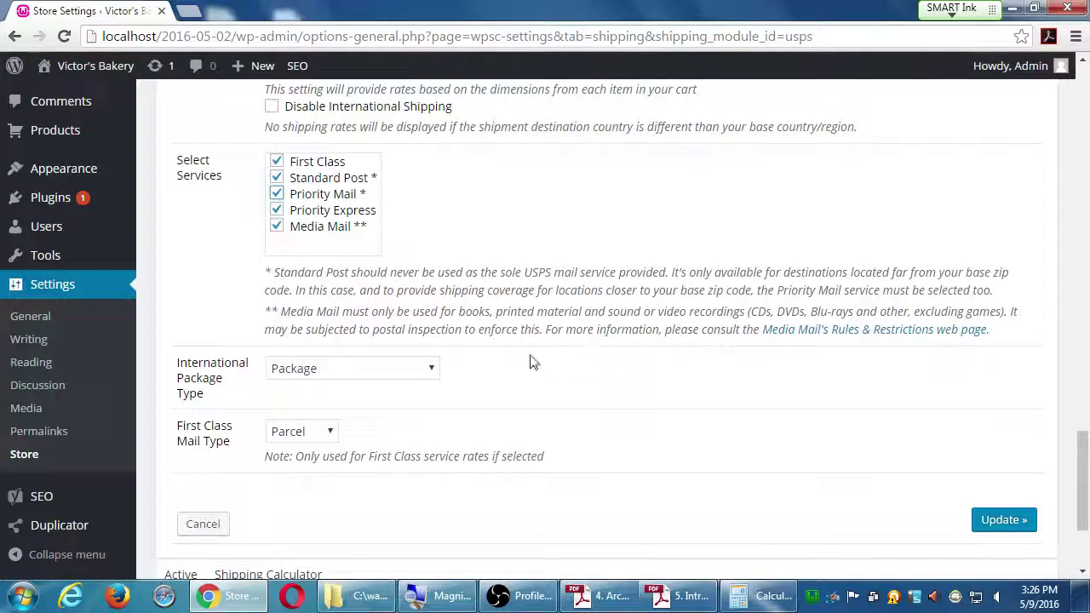
pyautogui.scroll(5, 504, 368)
pyautogui.scroll(2, 501, 366)
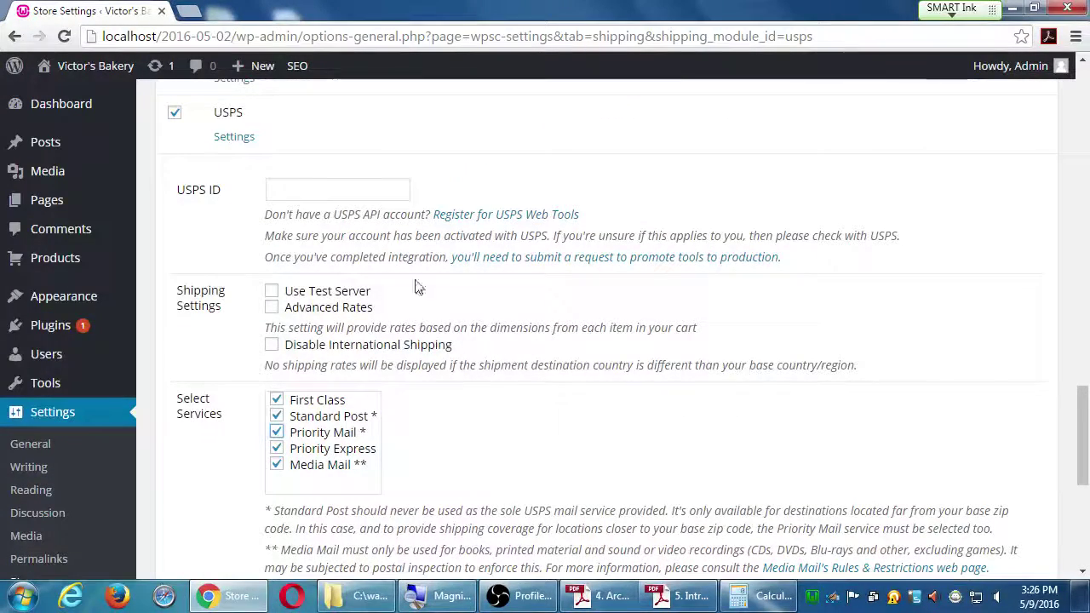
pyautogui.scroll(-7, 324, 294)
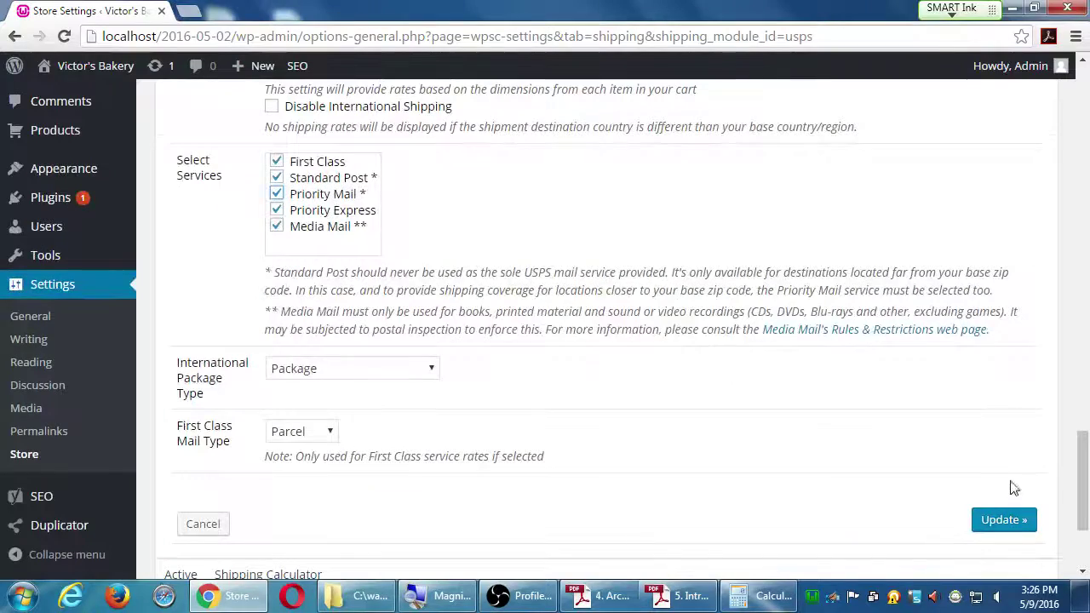
# Step: Save the USPS calculator options, then save the Shipping tab settings at the page bottom
pyautogui.click(991, 521)
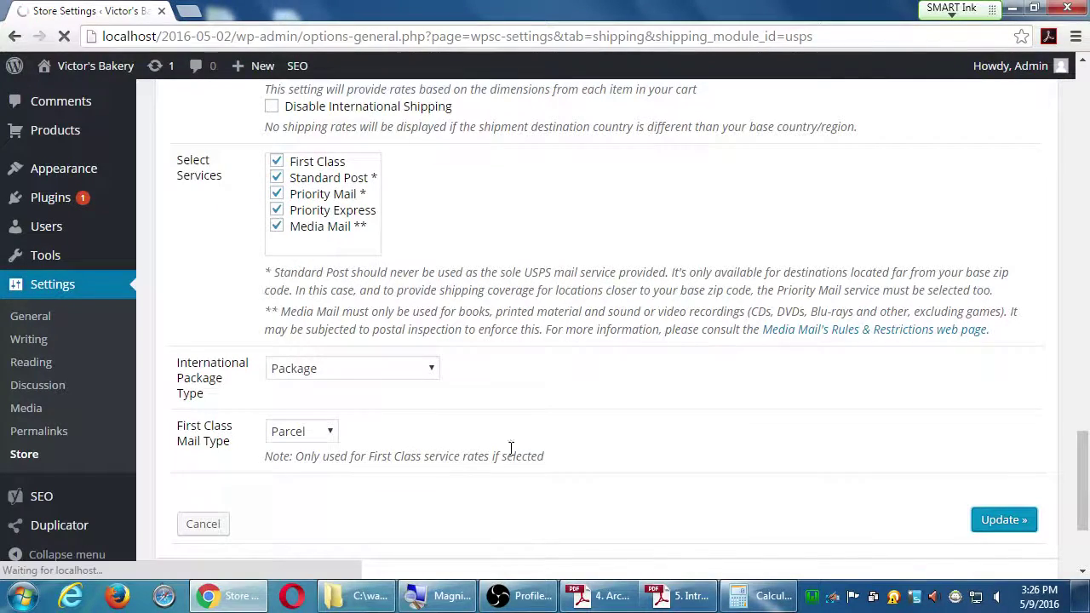
pyautogui.scroll(-15, 596, 479)
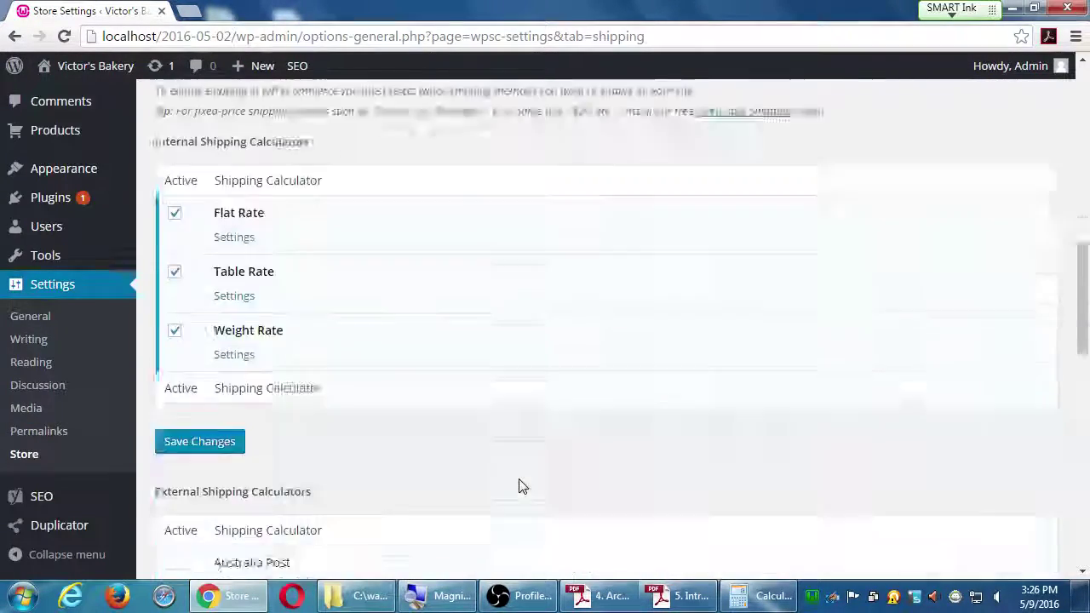
pyautogui.scroll(-3, 468, 509)
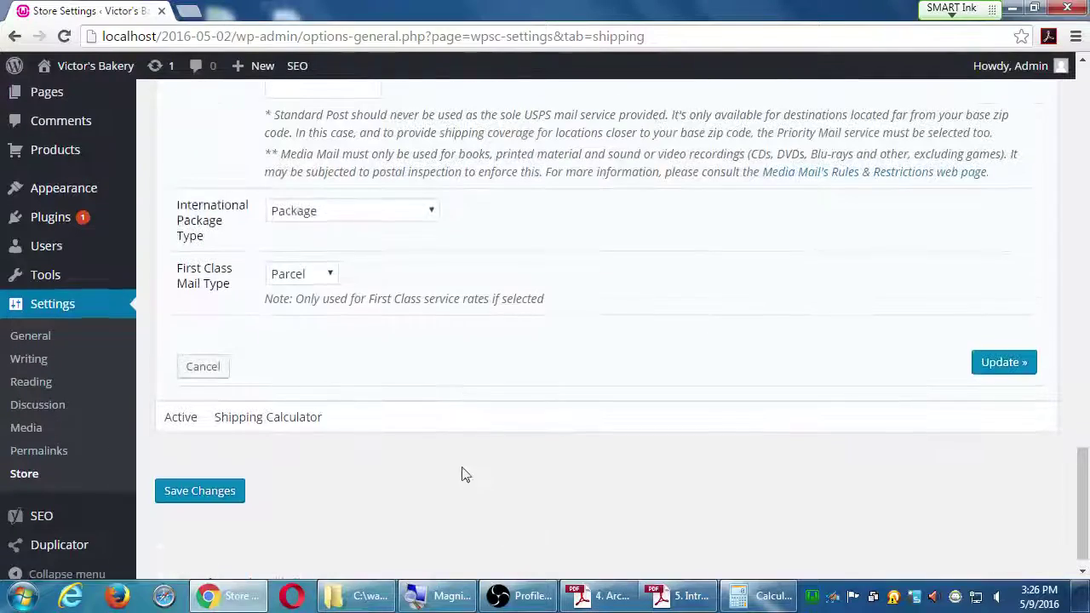
pyautogui.click(192, 494)
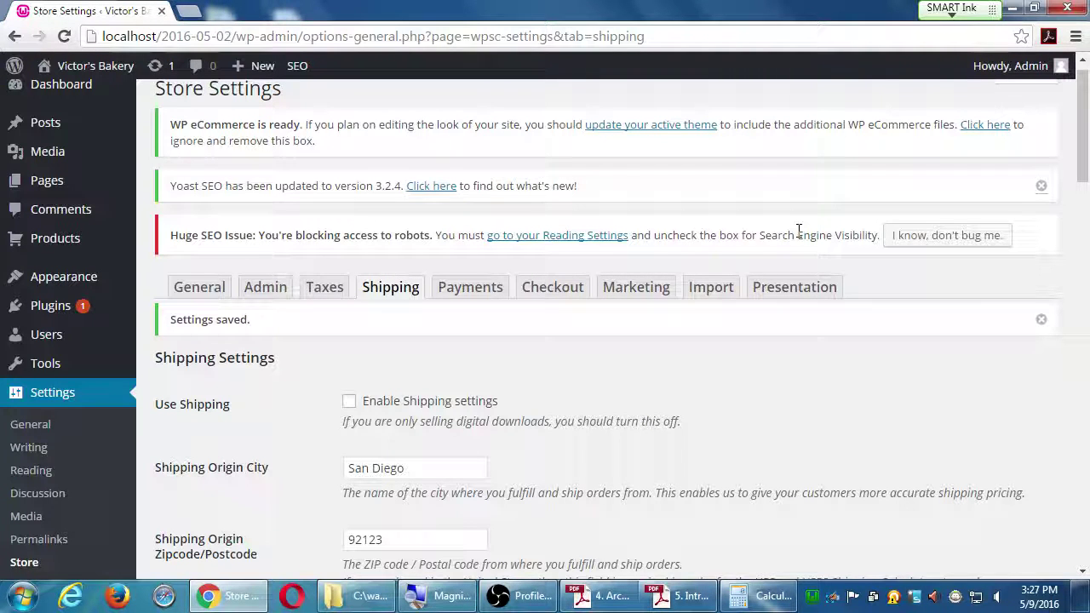
# Step: Tick 'Enable Shipping settings' under Use Shipping
pyautogui.scroll(-6, 730, 340)
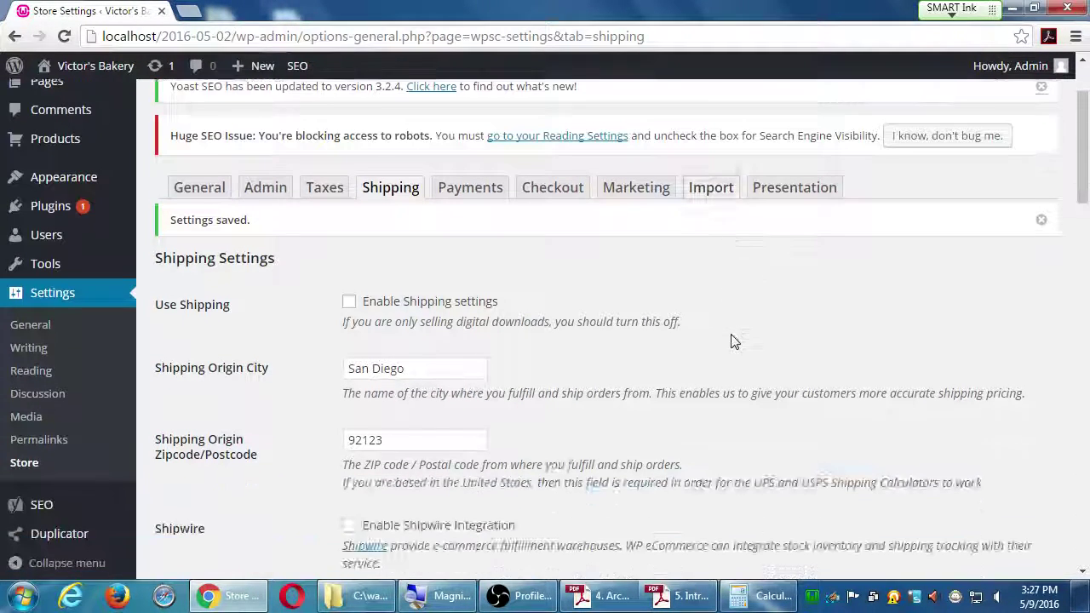
pyautogui.scroll(-3, 739, 345)
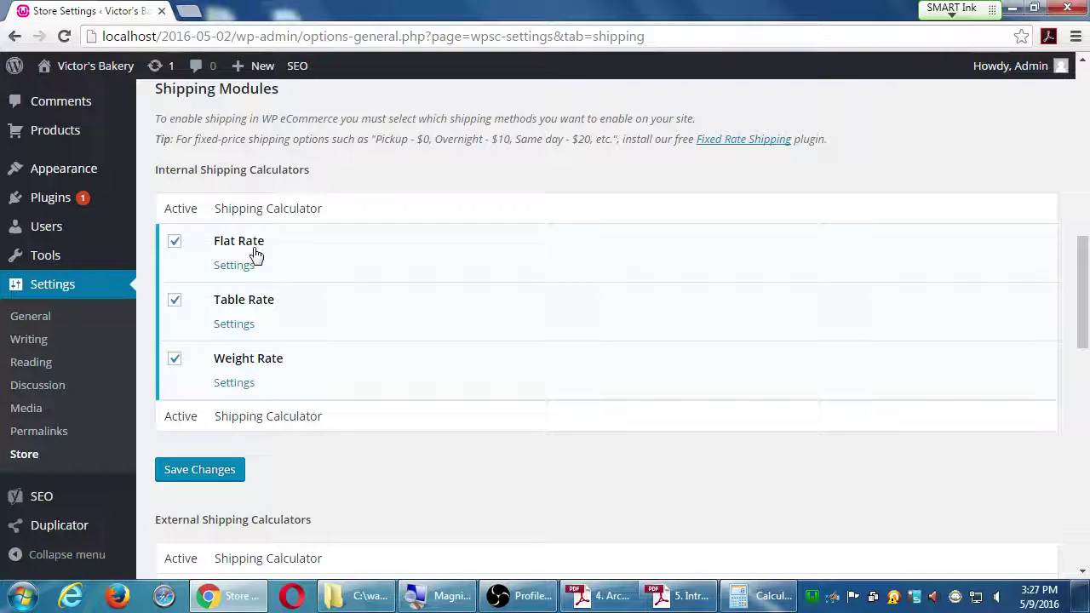
pyautogui.scroll(-2, 273, 407)
pyautogui.scroll(-3, 267, 398)
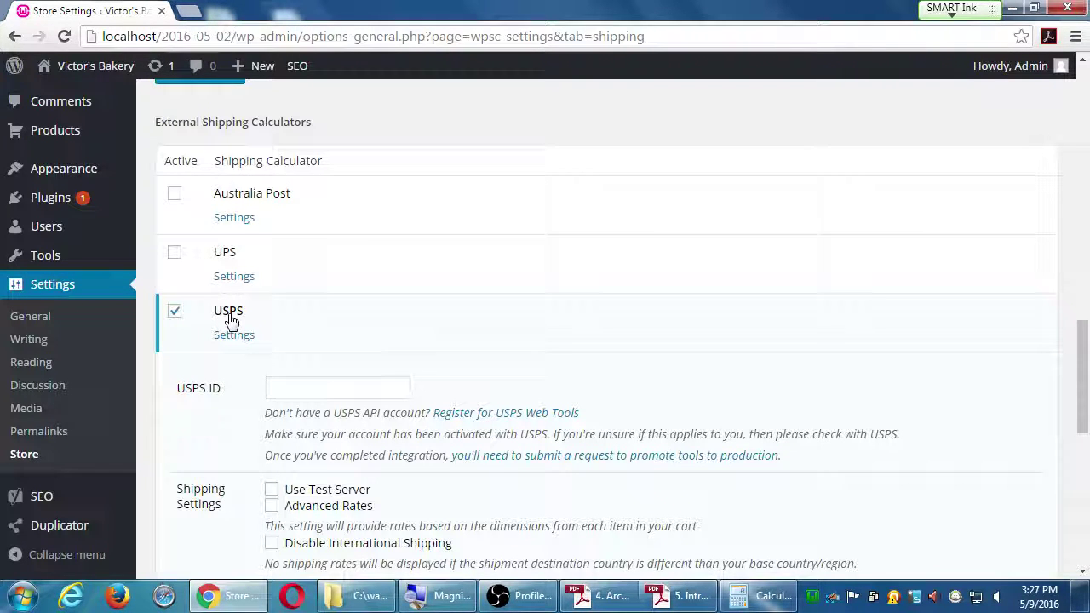
pyautogui.scroll(15, 230, 319)
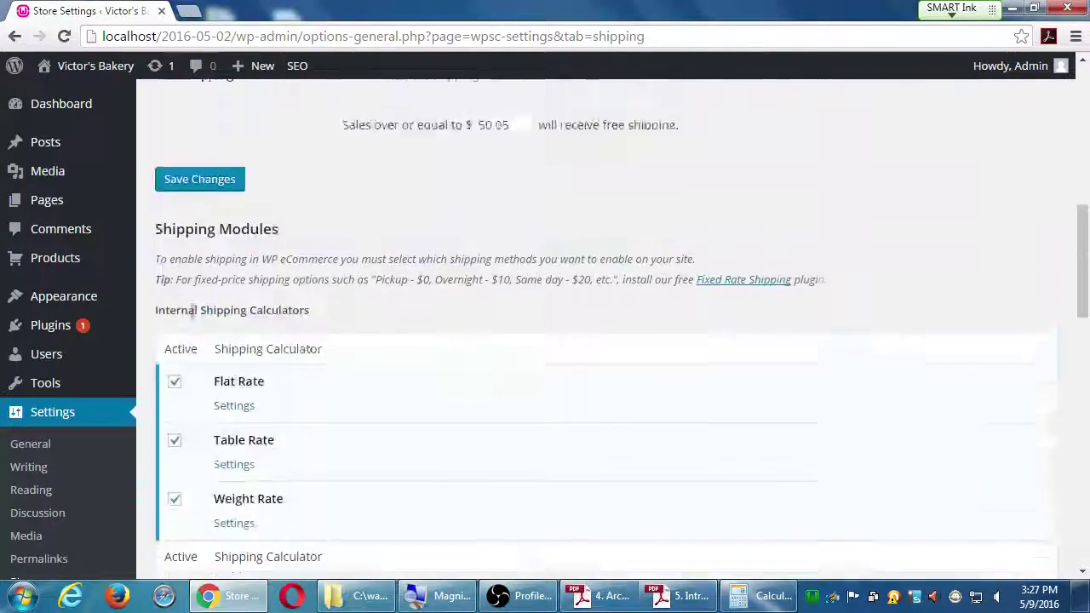
pyautogui.scroll(2, 275, 228)
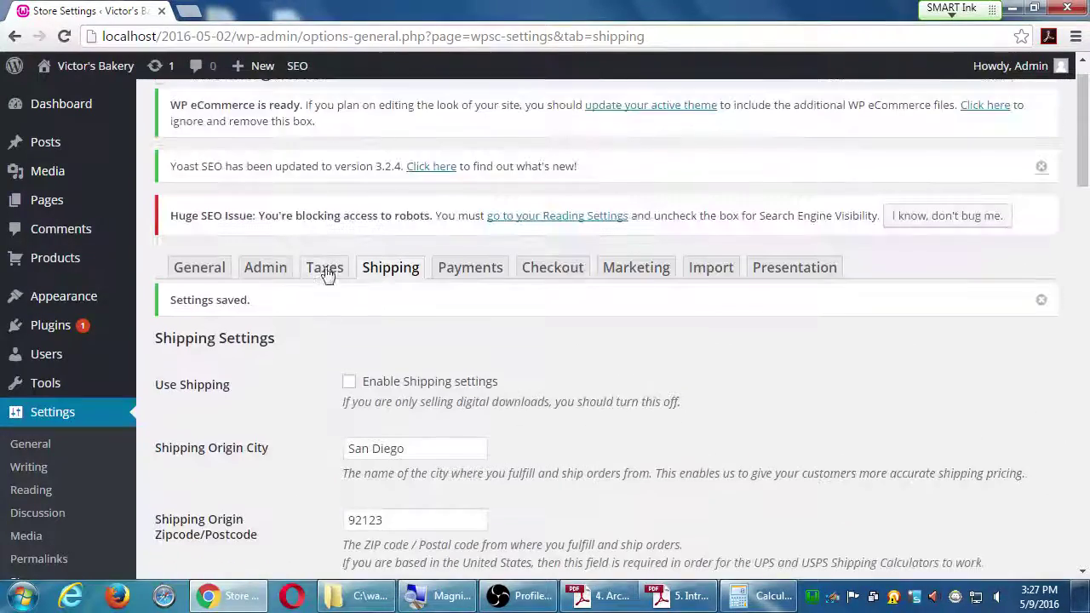
pyautogui.click(349, 381)
# Step: Save the shipping settings and confirm the San Diego 92123 origin is kept
pyautogui.scroll(-15, 230, 519)
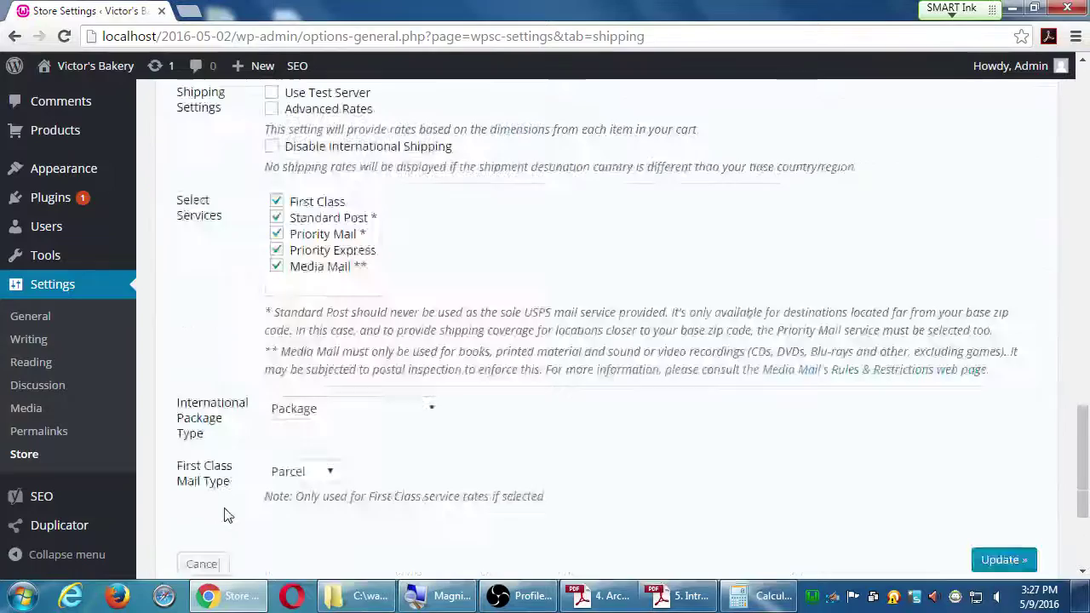
pyautogui.scroll(-2, 225, 516)
pyautogui.scroll(10, 223, 517)
pyautogui.click(214, 292)
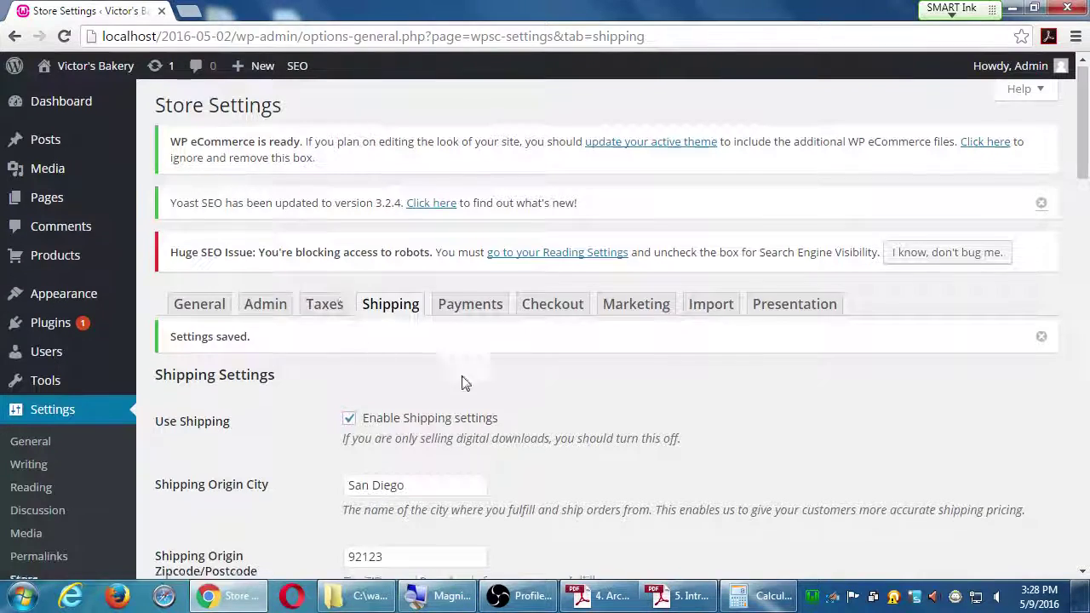
pyautogui.scroll(-1, 467, 391)
pyautogui.scroll(-12, 452, 447)
pyautogui.scroll(-2, 313, 459)
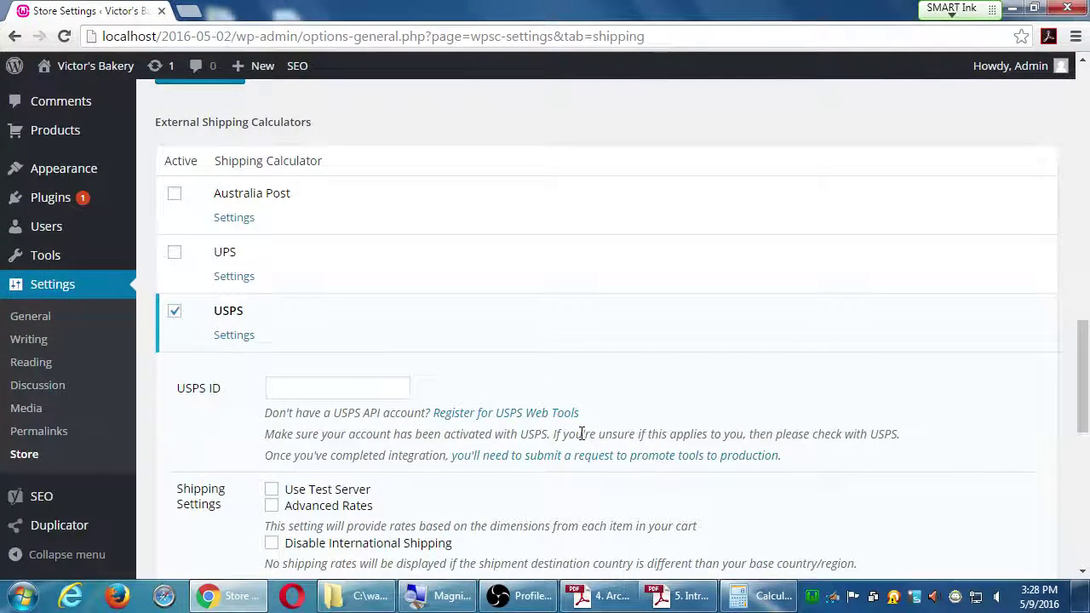
pyautogui.scroll(10, 581, 436)
pyautogui.scroll(5, 580, 436)
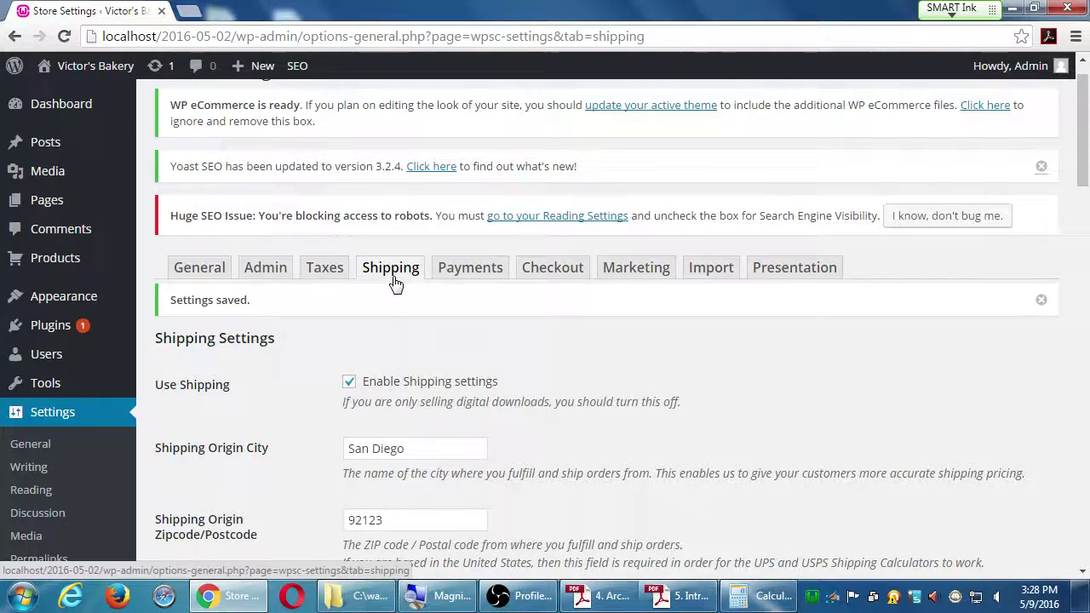
pyautogui.scroll(-1, 482, 367)
pyautogui.scroll(-8, 483, 368)
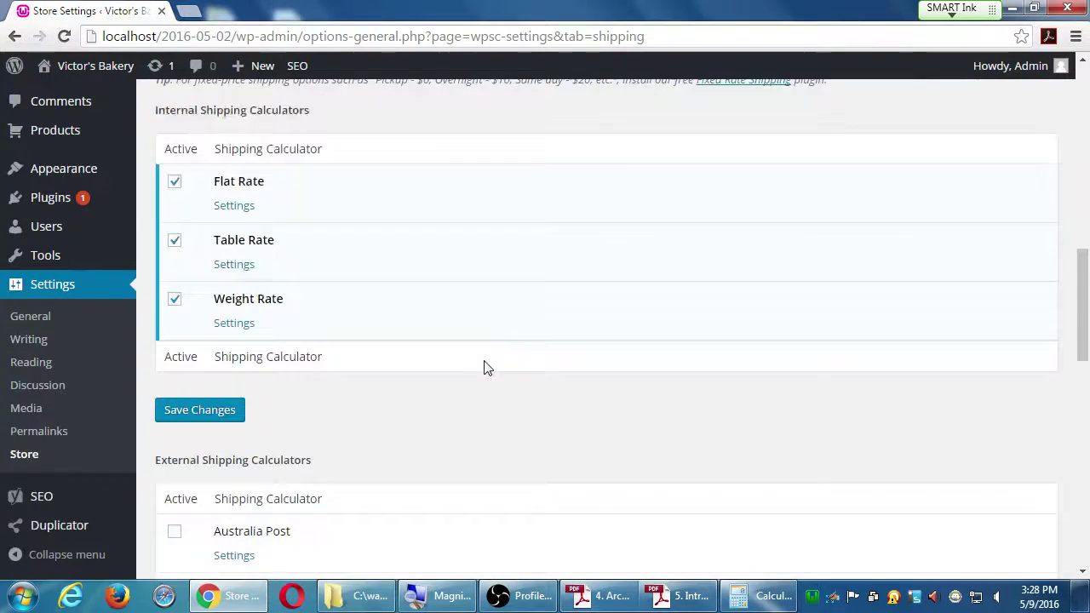
pyautogui.scroll(-2, 396, 420)
pyautogui.scroll(-5, 399, 423)
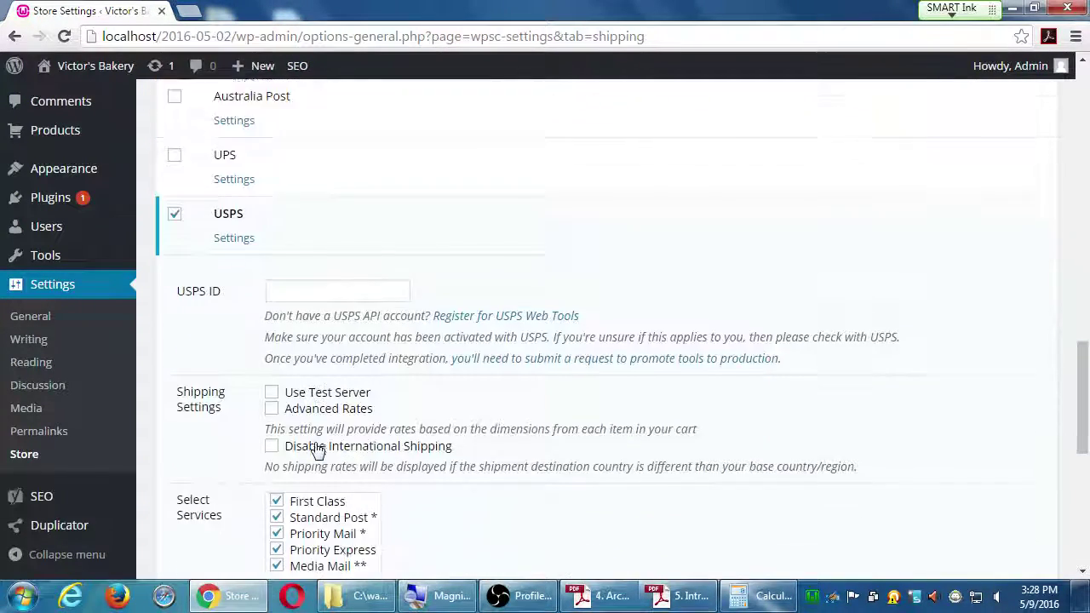
pyautogui.scroll(-1, 436, 435)
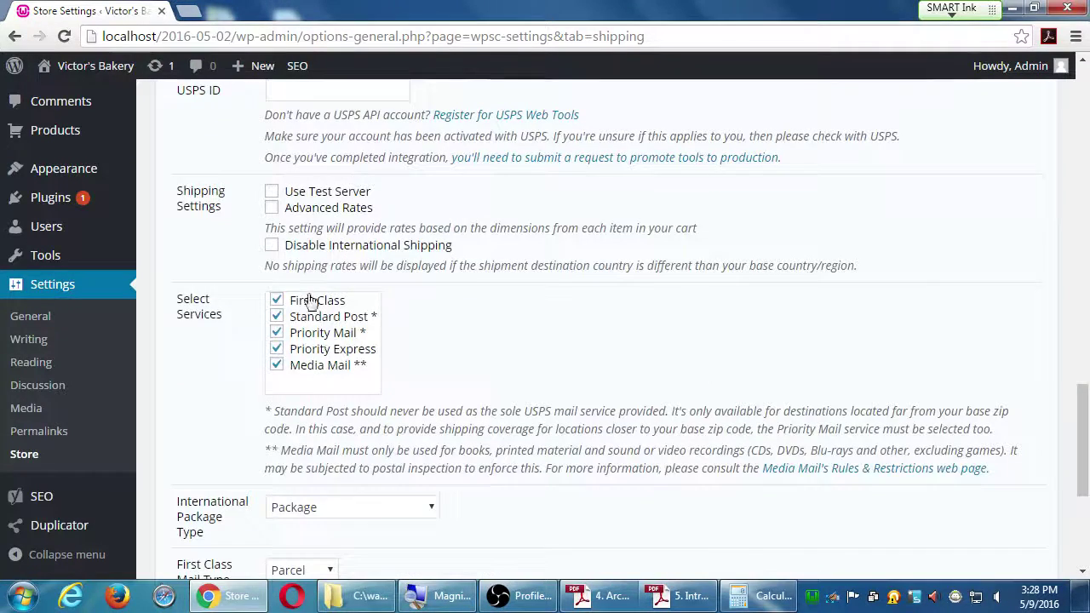
pyautogui.scroll(5, 327, 374)
pyautogui.scroll(5, 327, 375)
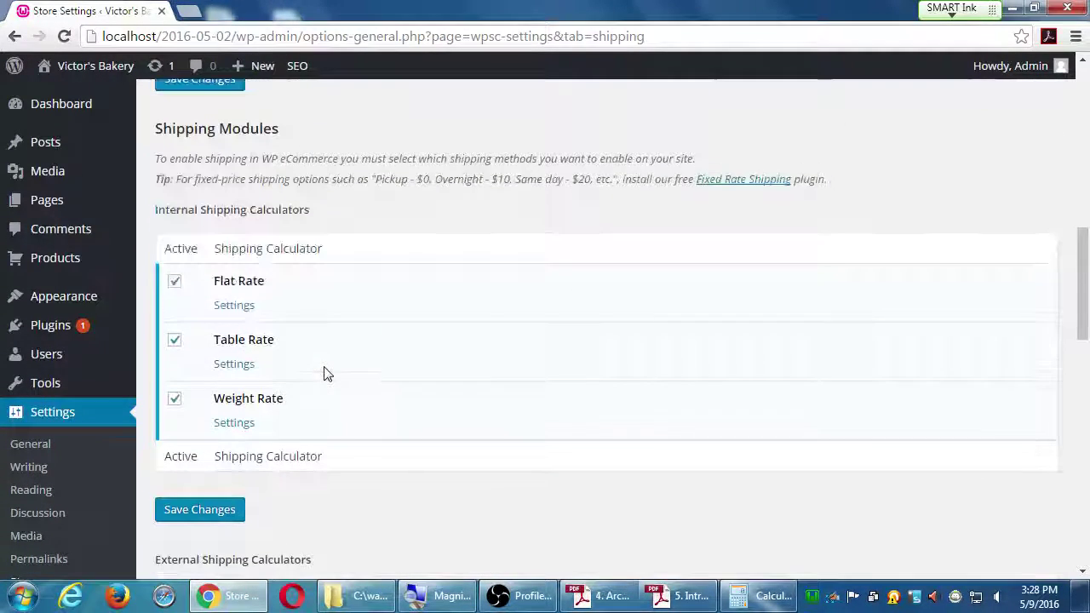
pyautogui.moveTo(189, 211); pyautogui.dragTo(395, 222)
pyautogui.click(421, 205)
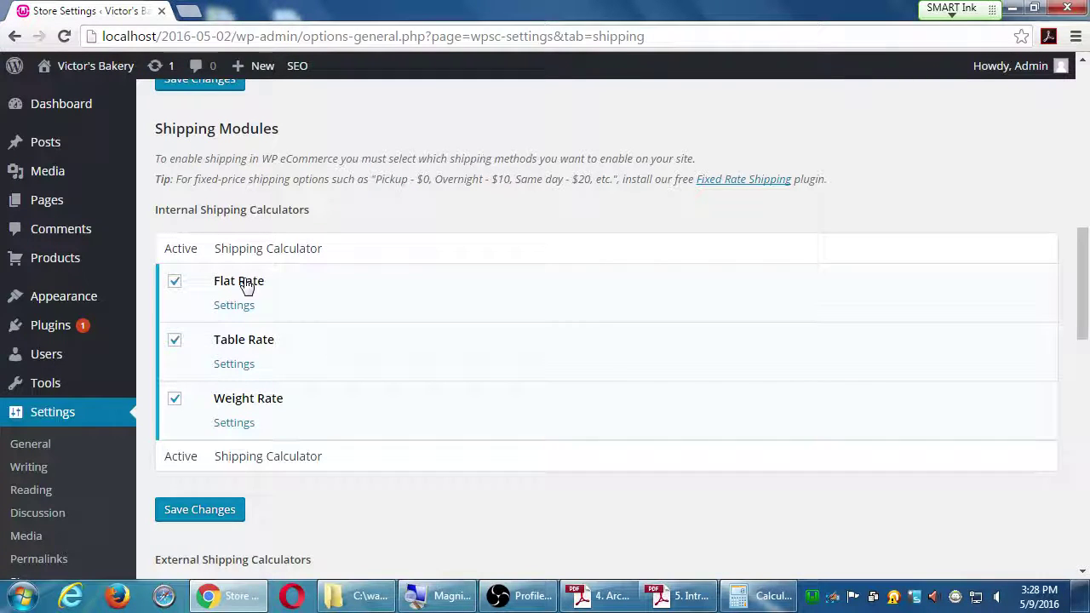
pyautogui.scroll(-3, 302, 313)
pyautogui.scroll(-3, 255, 415)
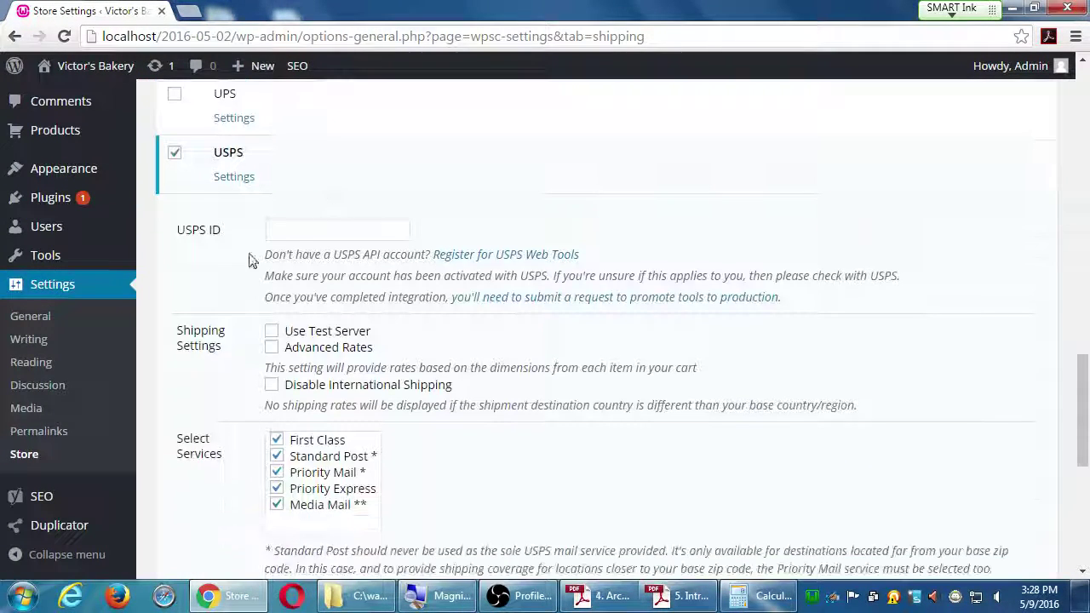
pyautogui.scroll(5, 332, 541)
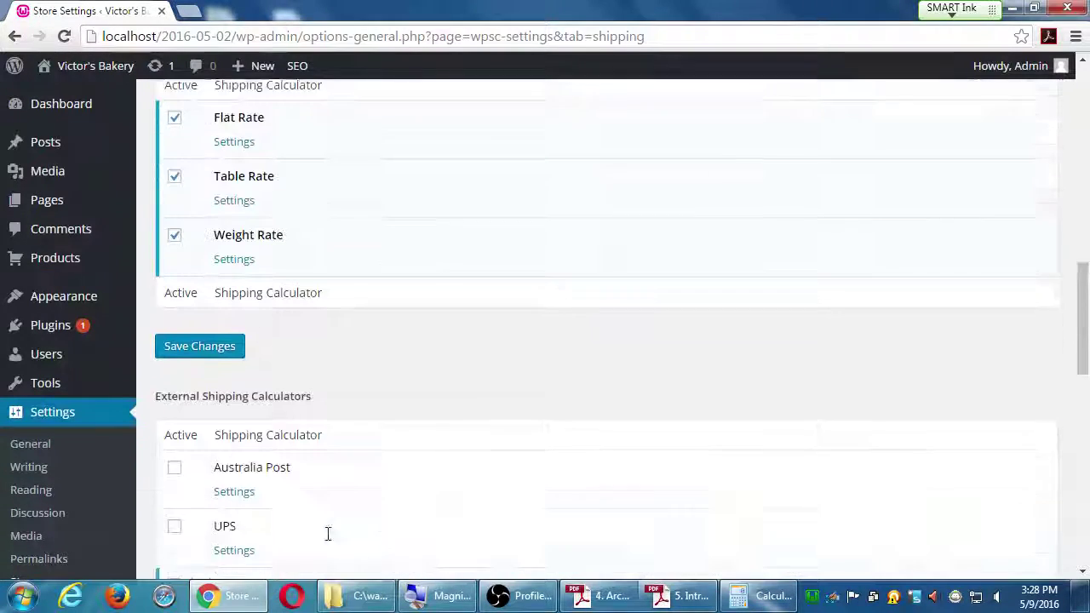
pyautogui.scroll(-2, 332, 534)
pyautogui.scroll(-2, 332, 532)
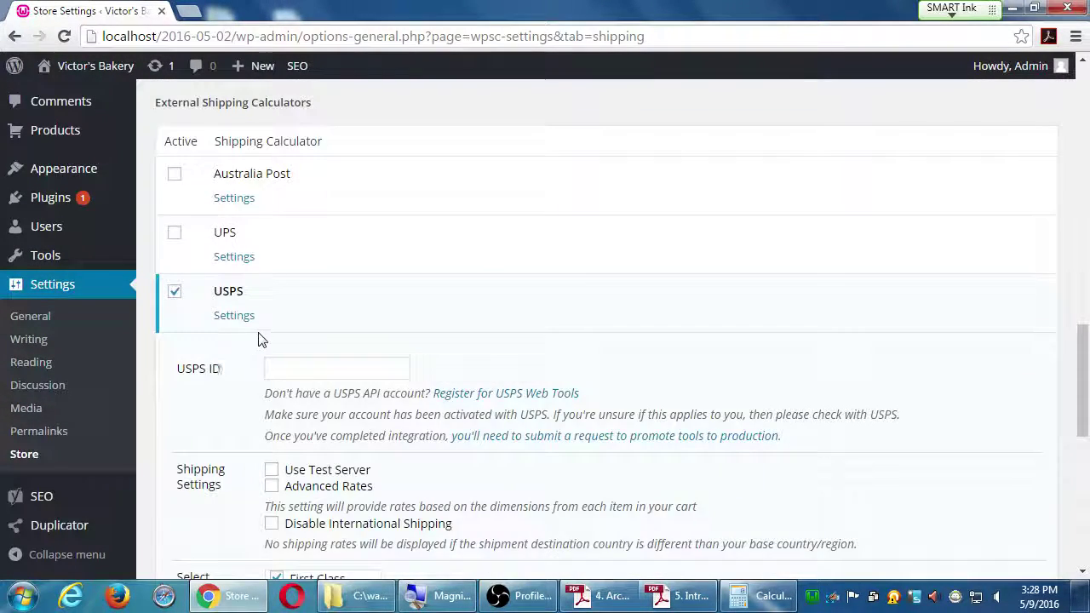
pyautogui.scroll(4, 272, 539)
pyautogui.scroll(2, 273, 541)
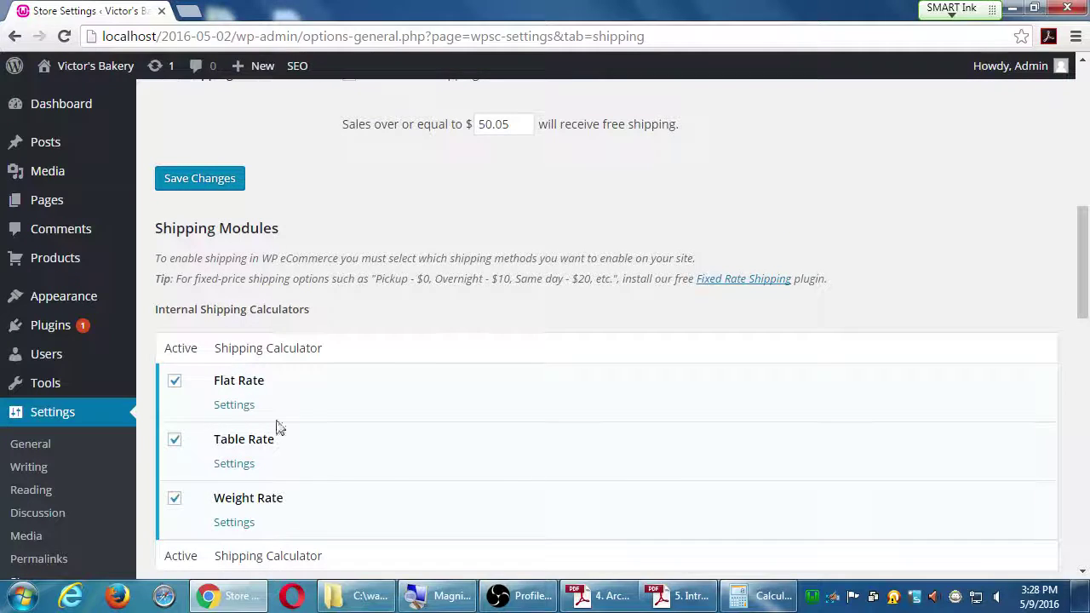
pyautogui.scroll(-2, 339, 354)
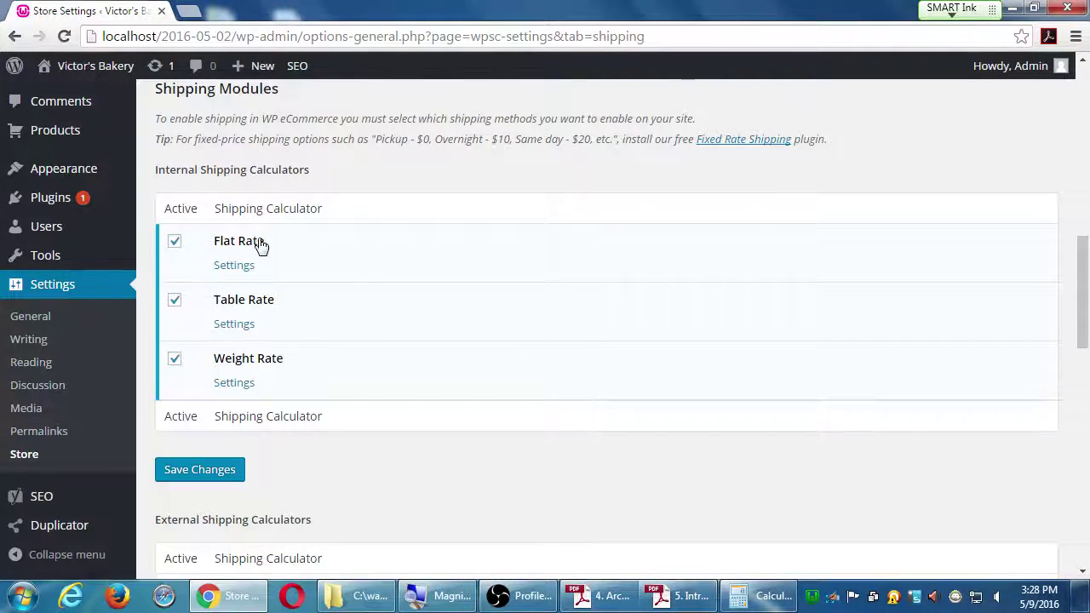
pyautogui.scroll(-9, 266, 251)
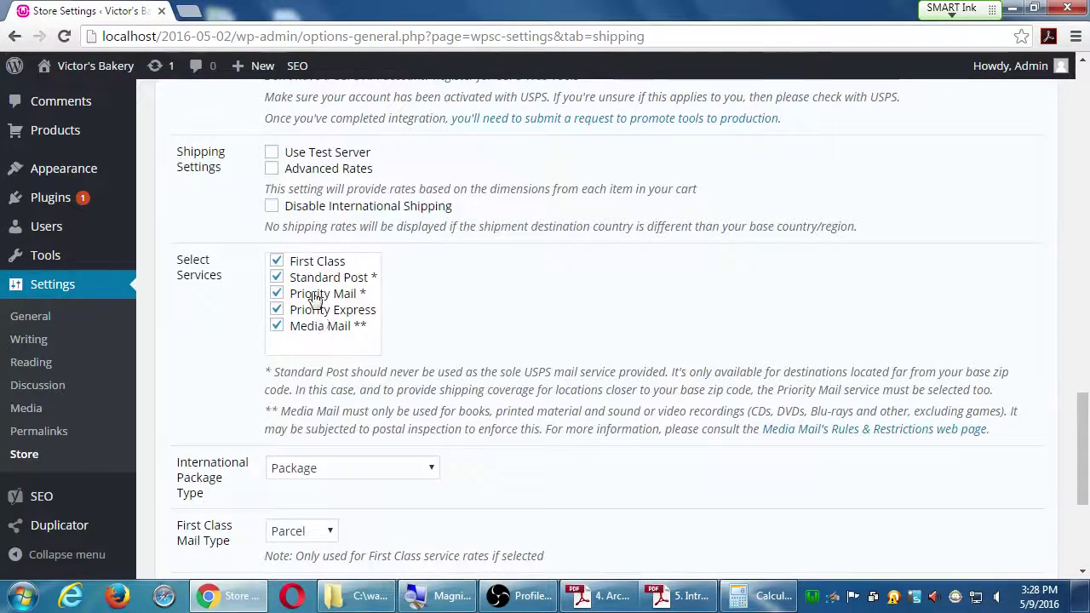
pyautogui.scroll(8, 311, 297)
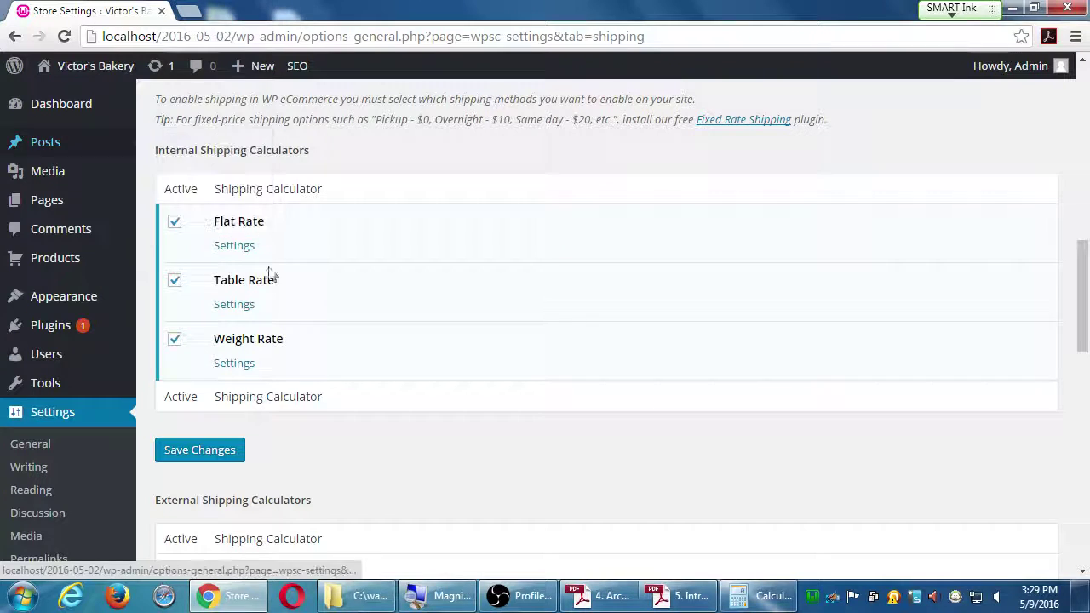
pyautogui.scroll(-3, 299, 447)
pyautogui.scroll(-3, 372, 536)
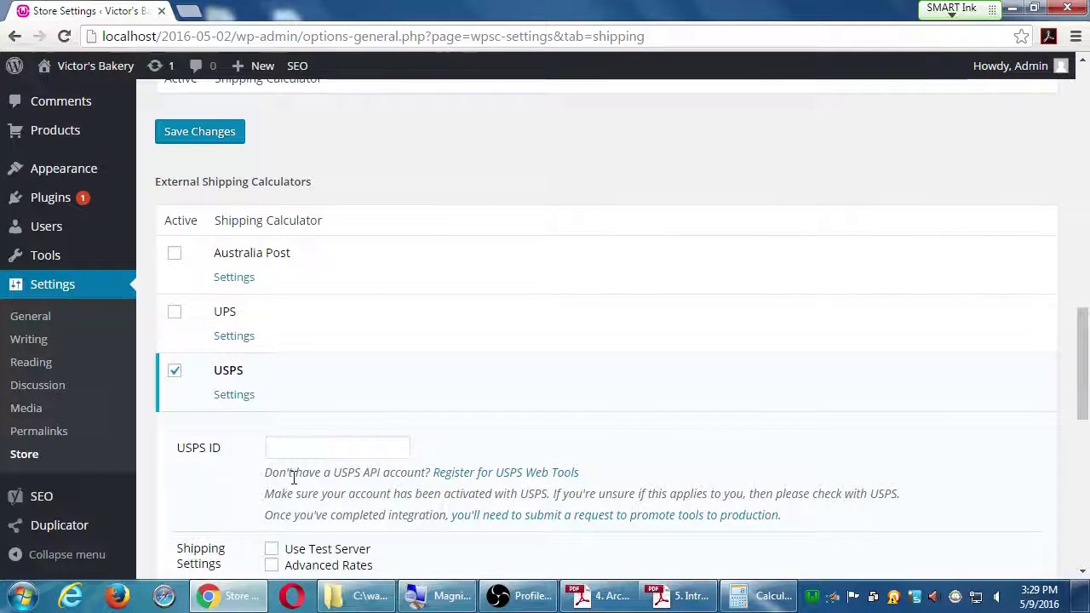
pyautogui.scroll(-1, 281, 451)
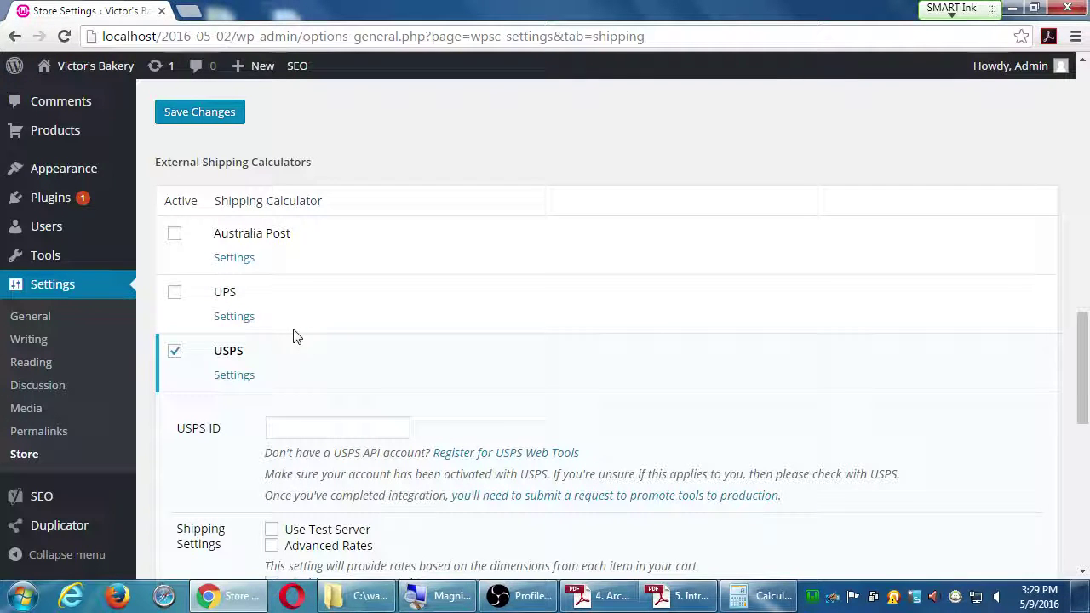
pyautogui.click(241, 316)
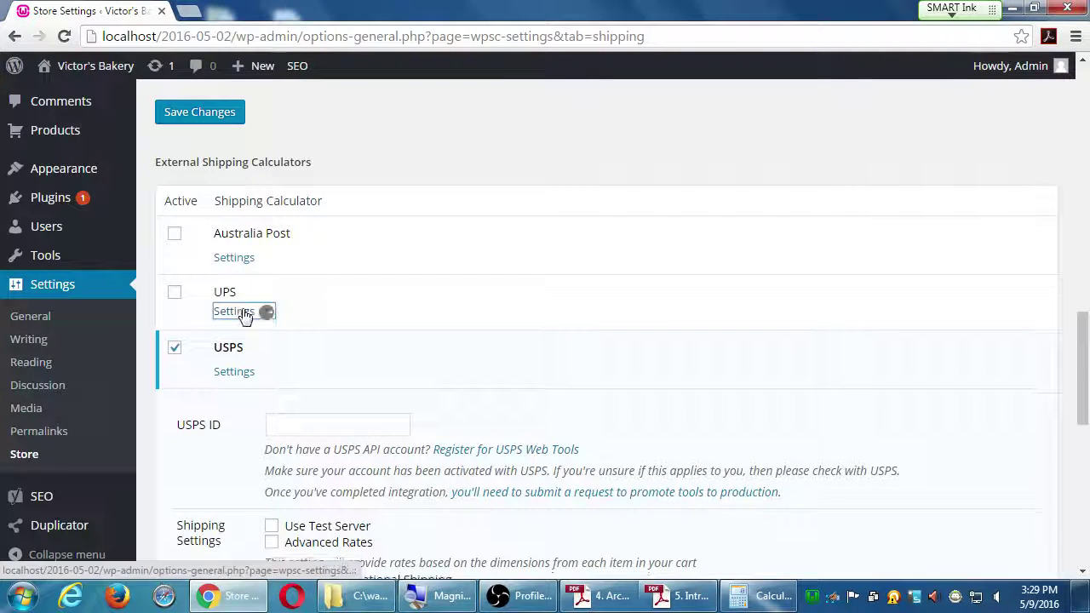
pyautogui.scroll(-2, 315, 357)
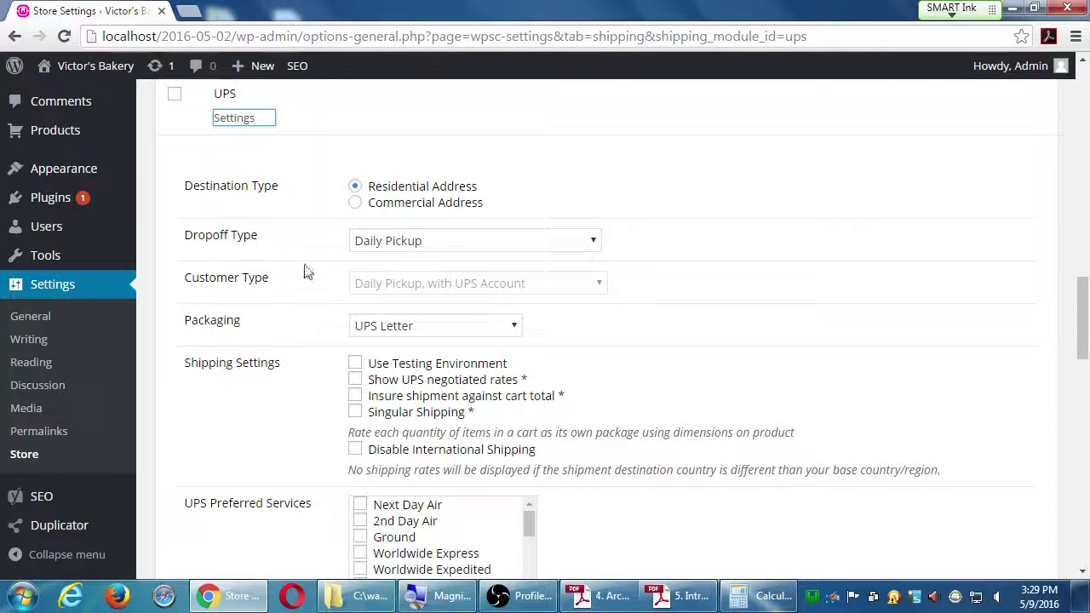
pyautogui.click(403, 243)
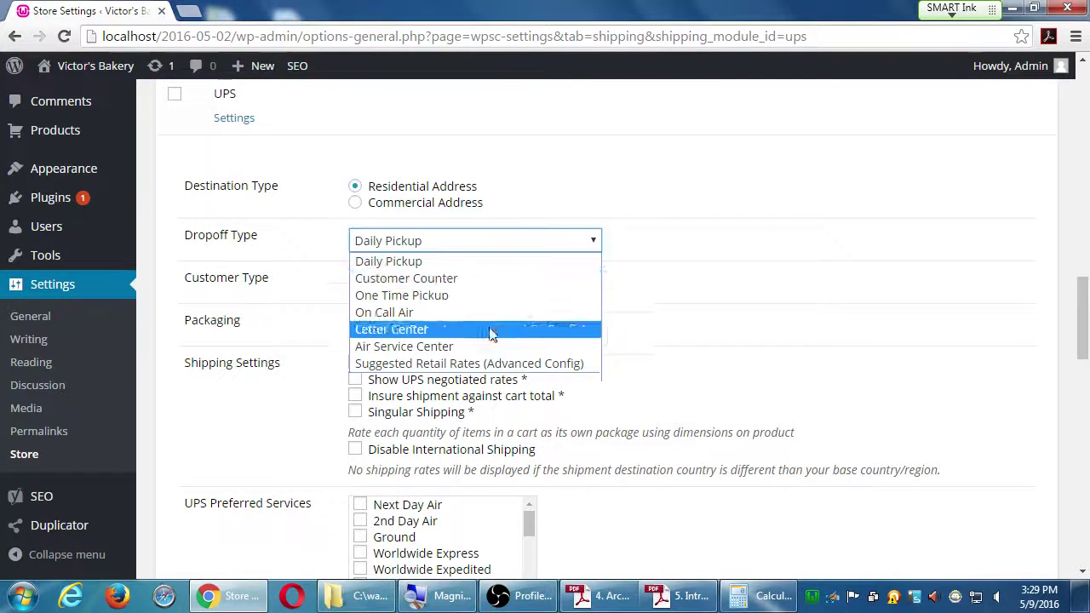
pyautogui.scroll(-3, 190, 452)
pyautogui.scroll(-3, 189, 452)
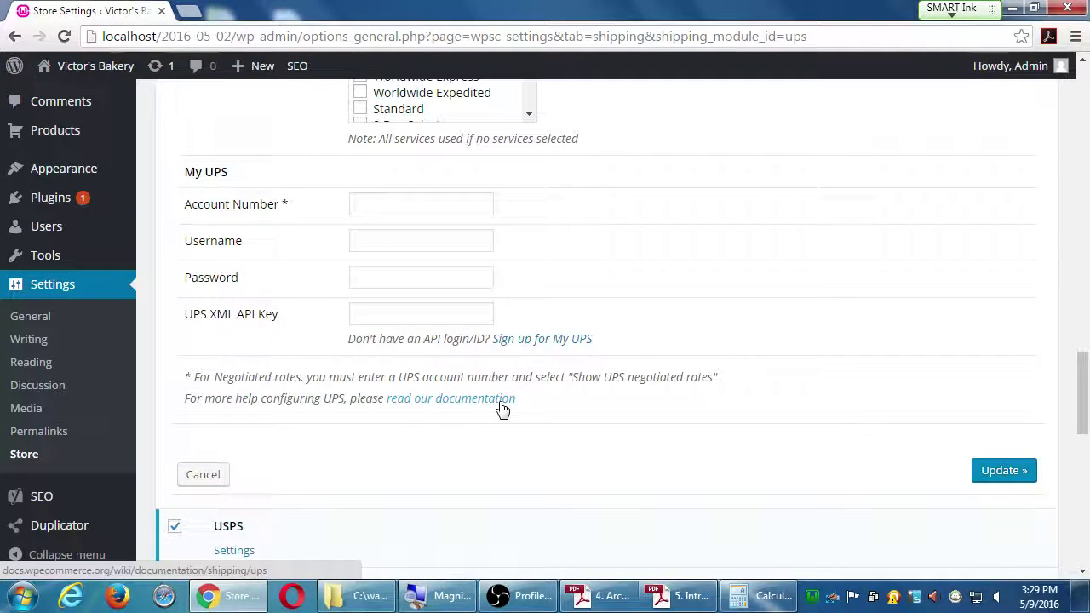
pyautogui.scroll(-10, 400, 413)
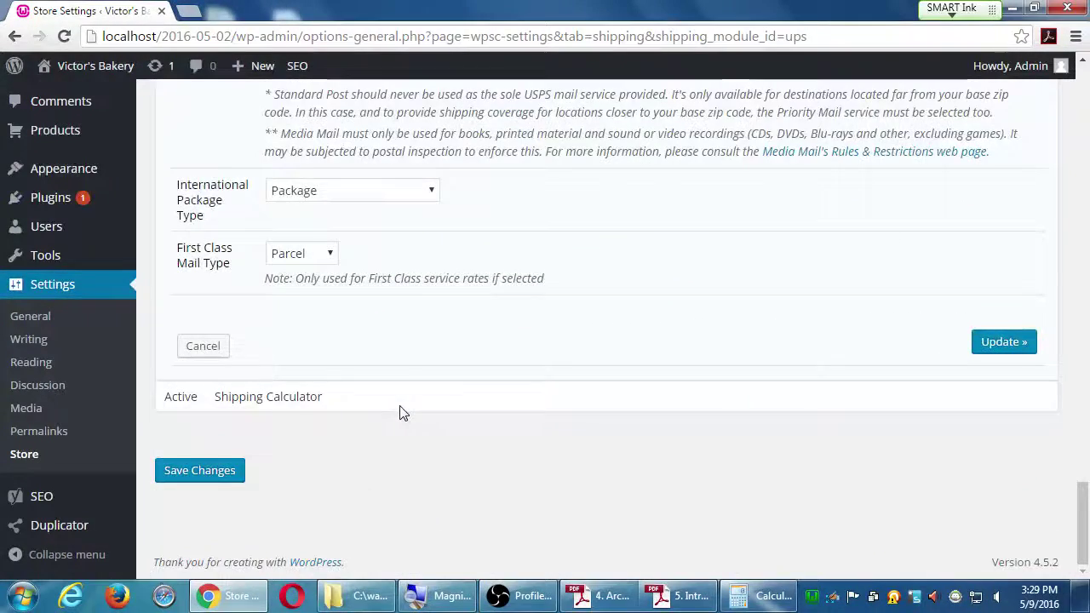
pyautogui.scroll(15, 399, 413)
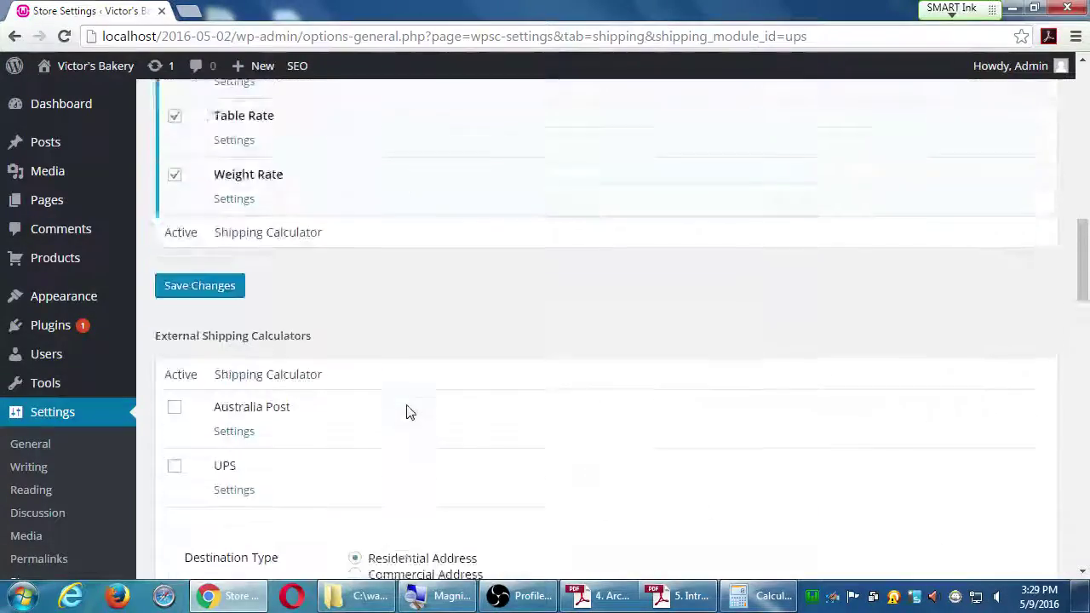
# Step: Open Products > Extensions and browse paid add-ons like Fedex Shipping ($79) and Authorize.net SIM
pyautogui.scroll(10, 406, 413)
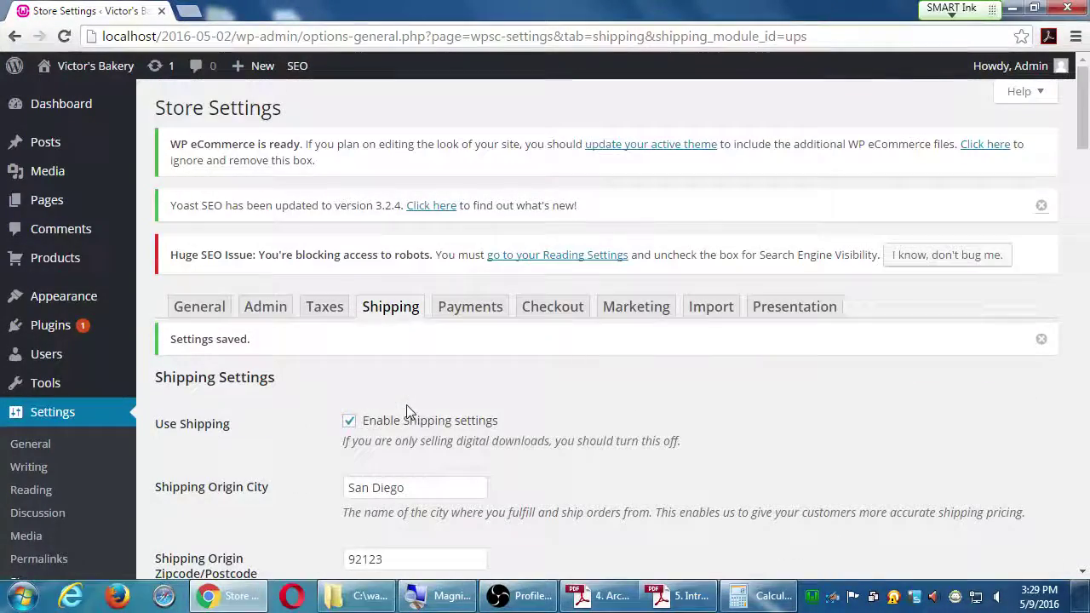
pyautogui.moveTo(90, 351)
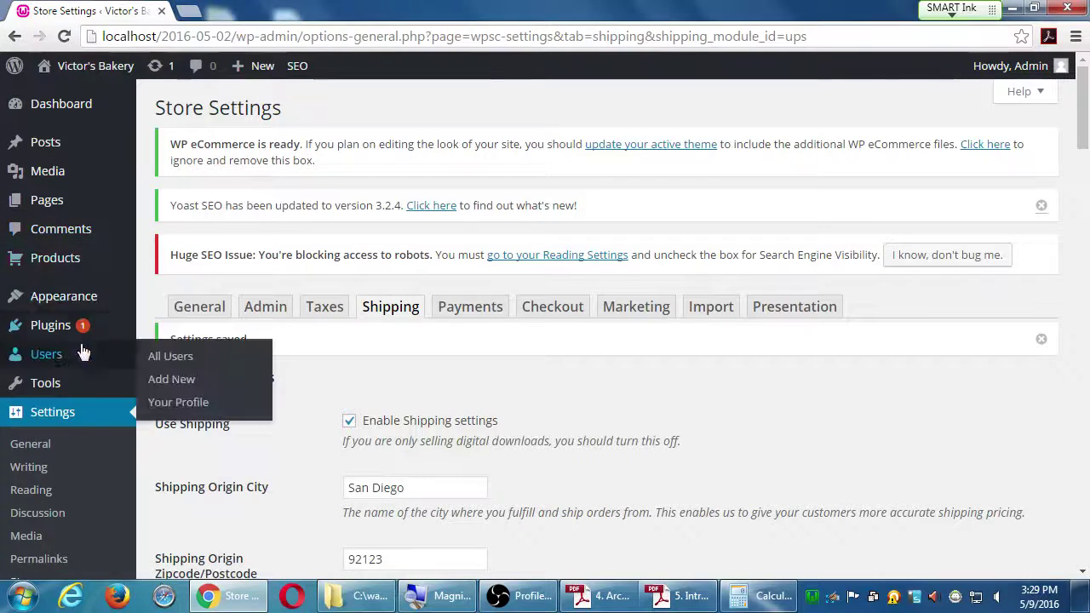
pyautogui.moveTo(72, 256)
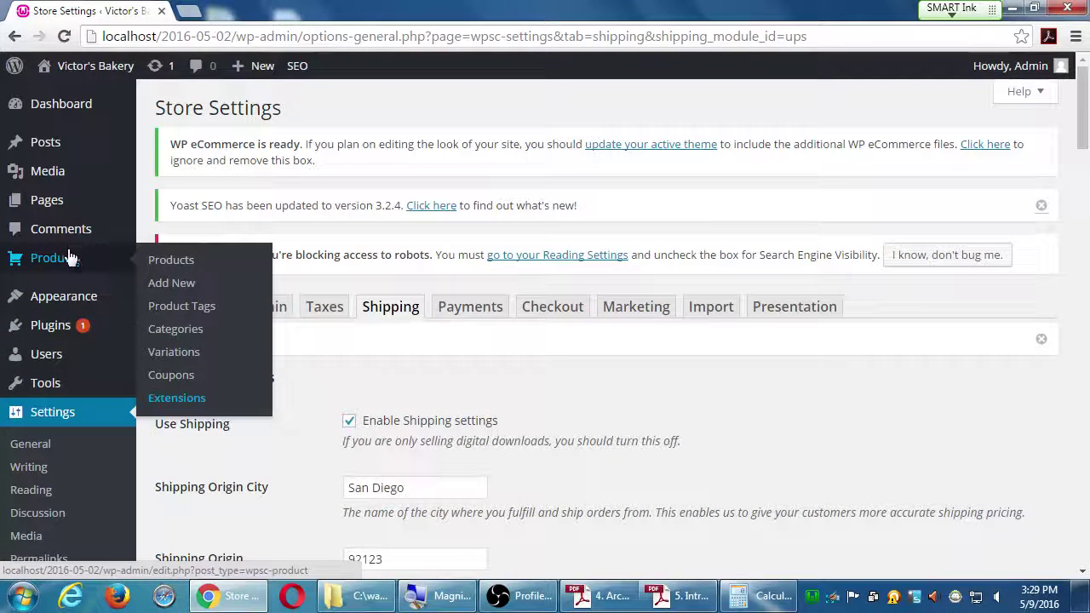
pyautogui.click(187, 399)
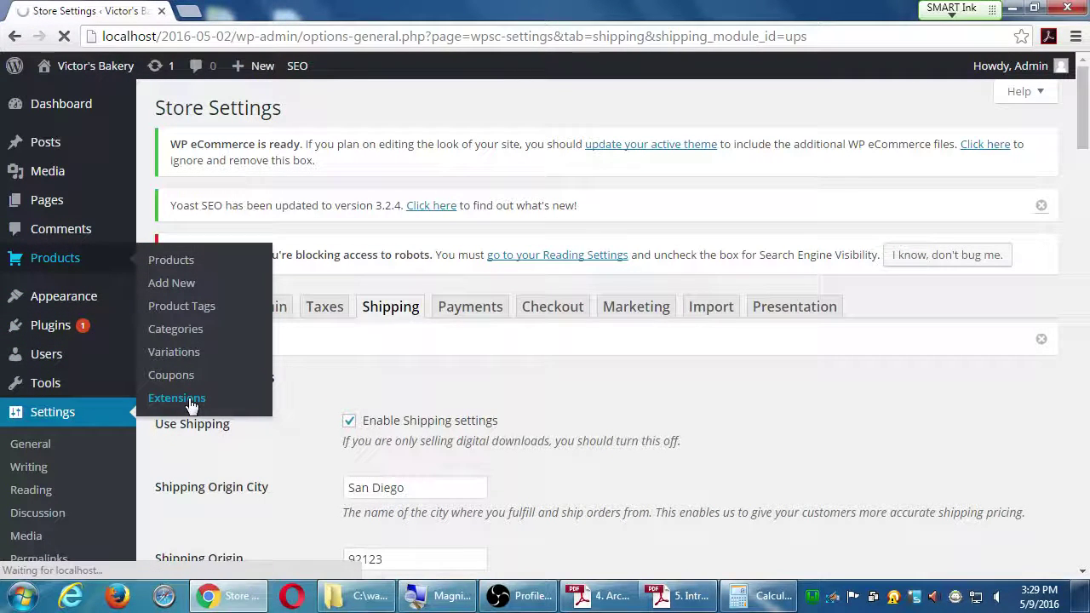
pyautogui.scroll(-3, 404, 458)
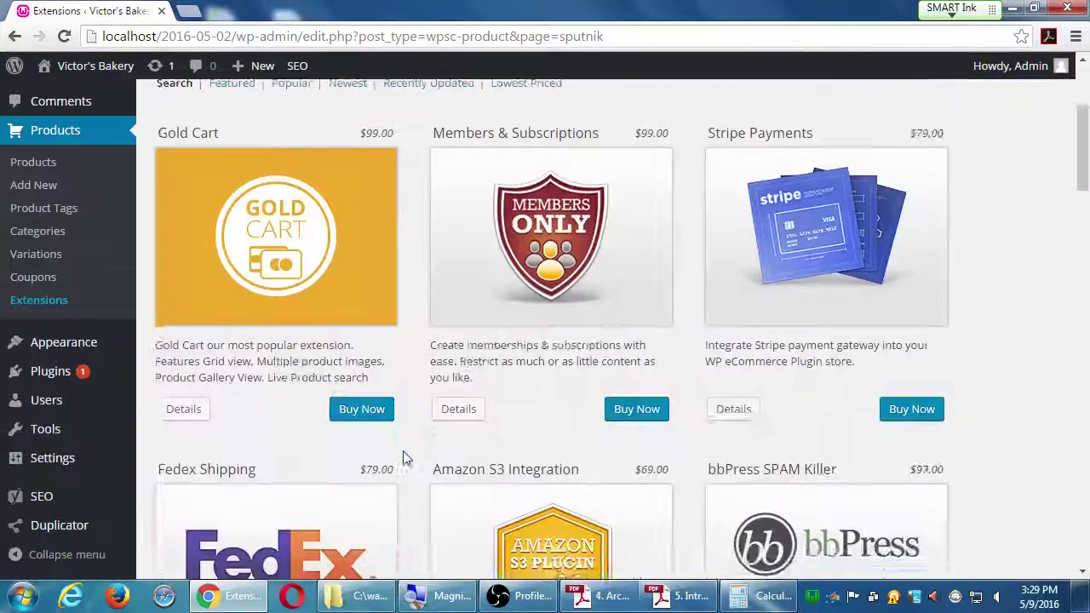
pyautogui.scroll(-3, 405, 458)
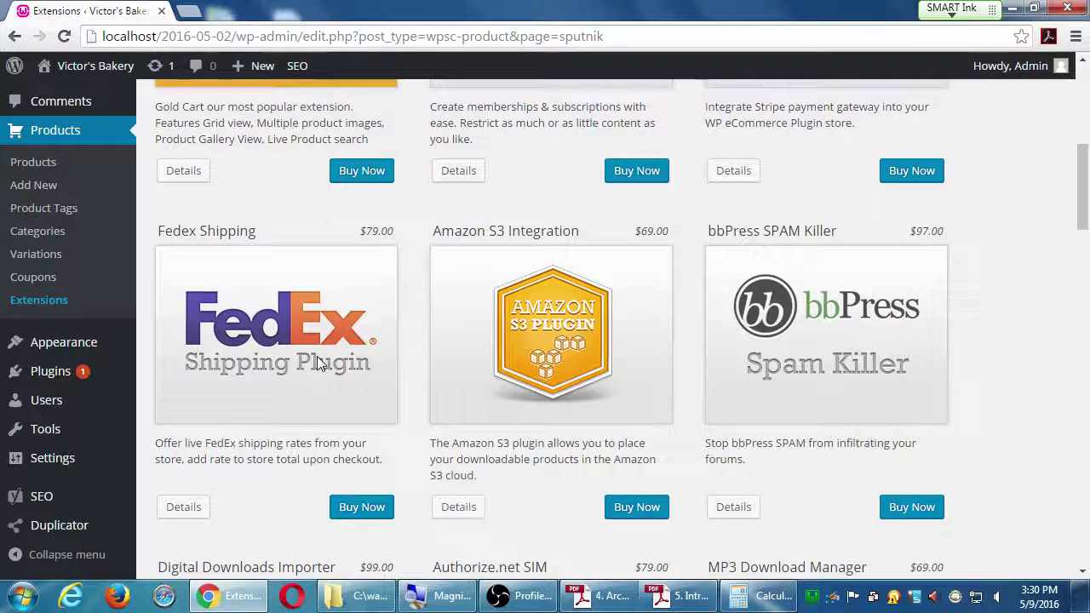
pyautogui.scroll(-5, 1071, 353)
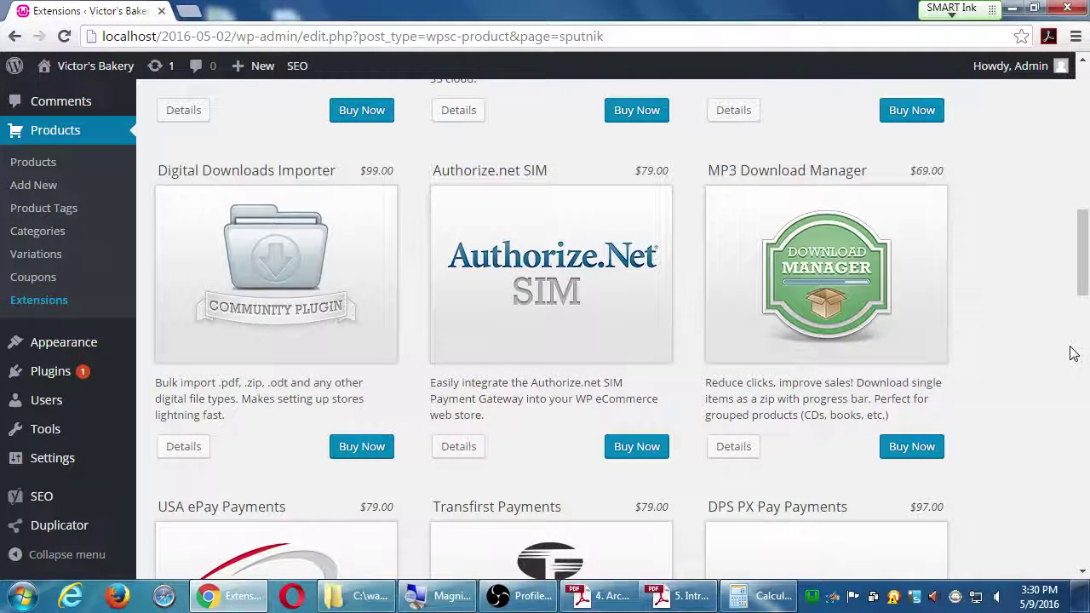
pyautogui.scroll(-2, 1077, 351)
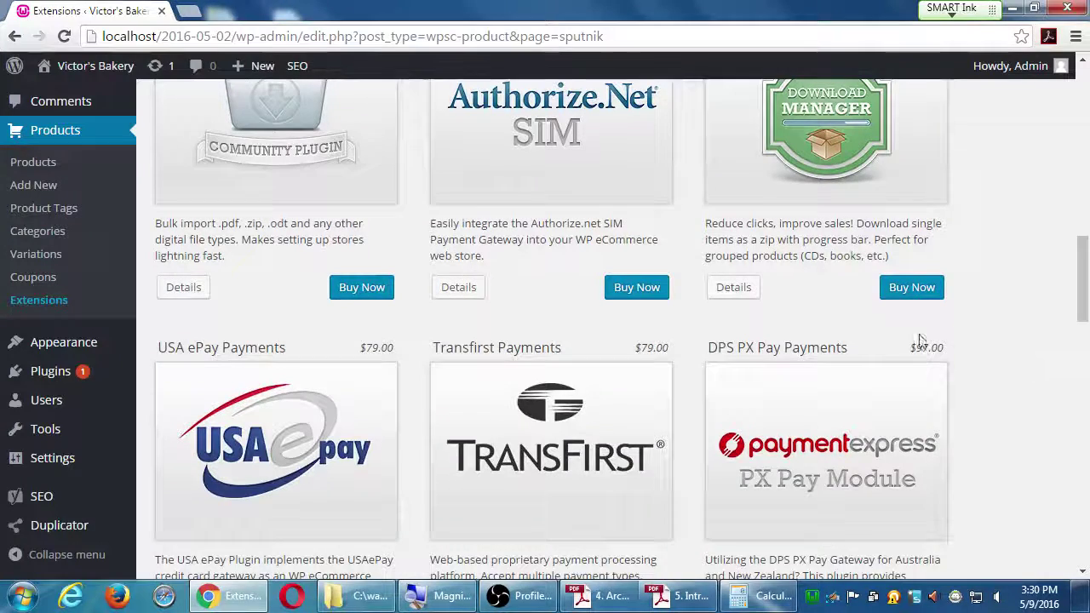
# Step: Go back with Alt+Left to the Shipping settings, showing free shipping from $50.05
pyautogui.hotkey('alt', 'Left')
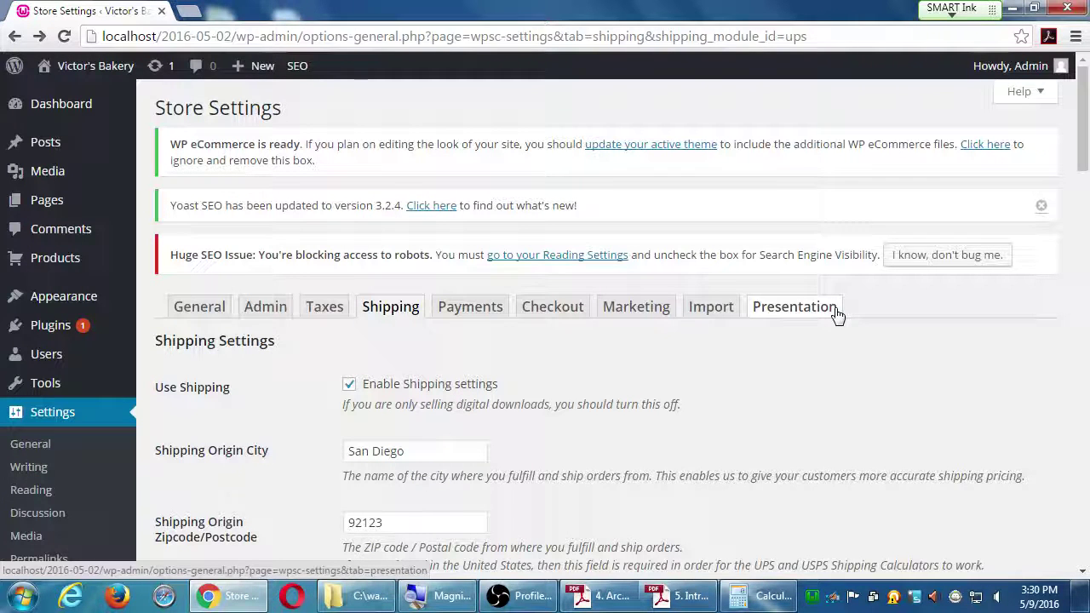
pyautogui.scroll(-1, 809, 319)
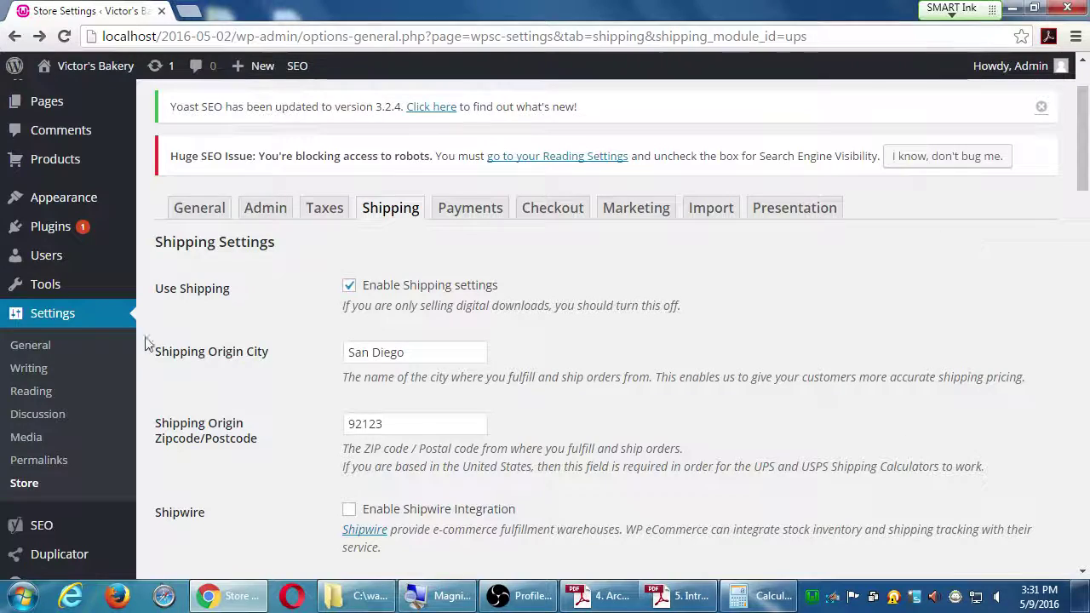
pyautogui.scroll(-1, 144, 396)
pyautogui.scroll(-7, 143, 396)
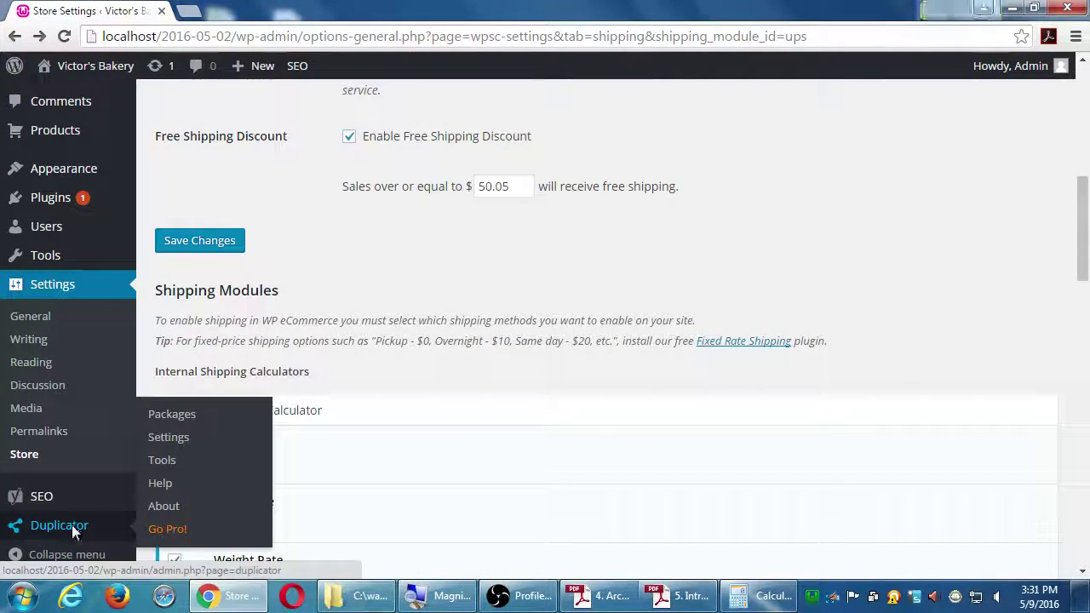
# Step: Open Duplicator's Packages » All page from the admin sidebar
pyautogui.click(72, 525)
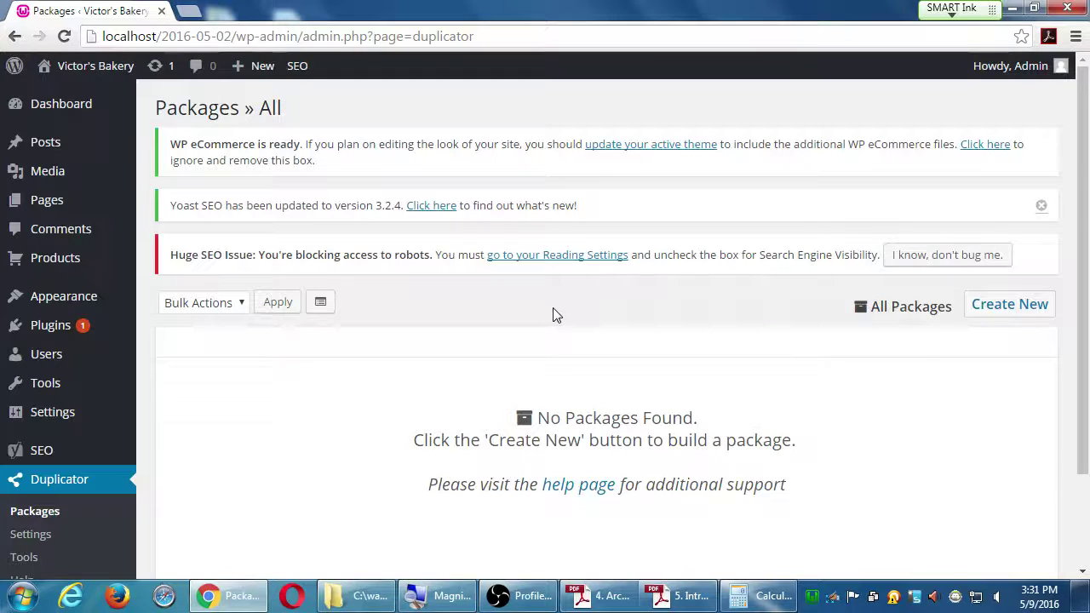
# Step: Start a new Duplicator package 20160509_victorsbakery and reveal its Notes box
pyautogui.click(976, 312)
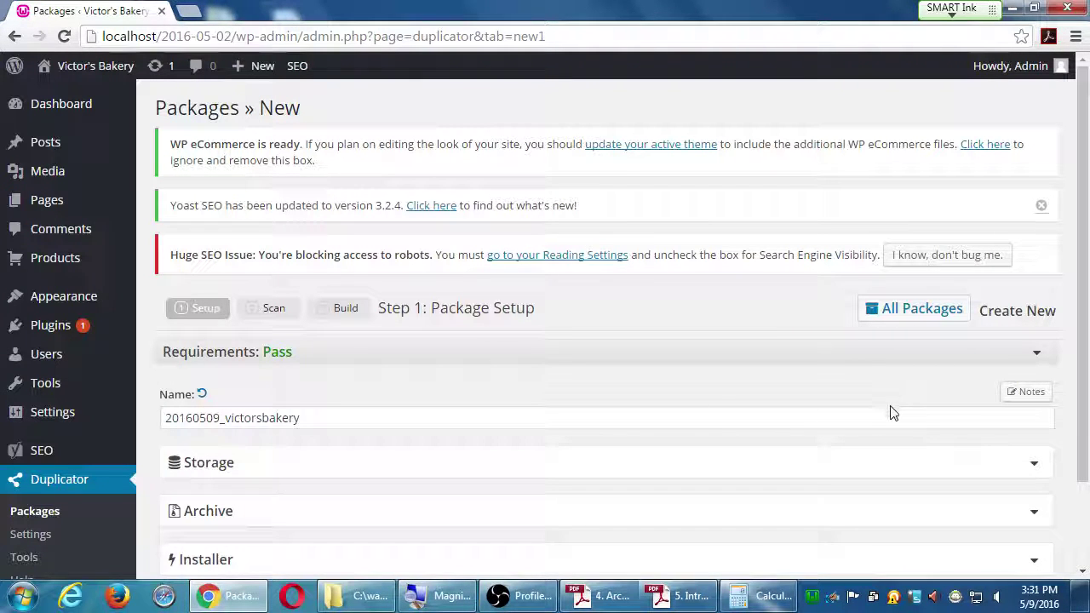
pyautogui.click(1031, 402)
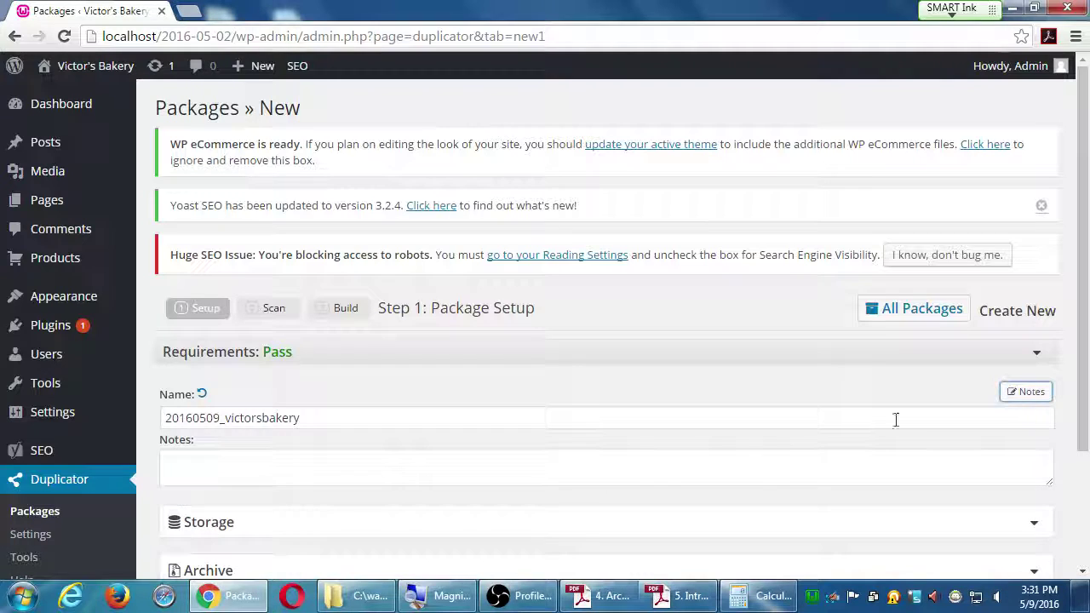
pyautogui.click(507, 481)
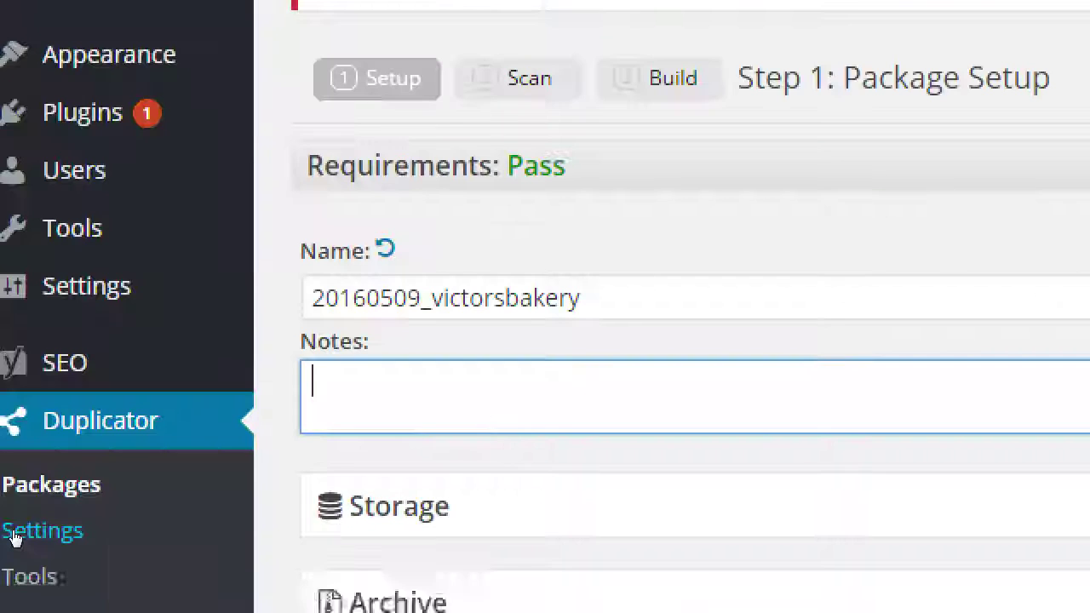
# Step: Write the notes 'Added WP eCommerce. To-do: Start adding Products!', correcting the eCommerce spelling
pyautogui.write('Added ')
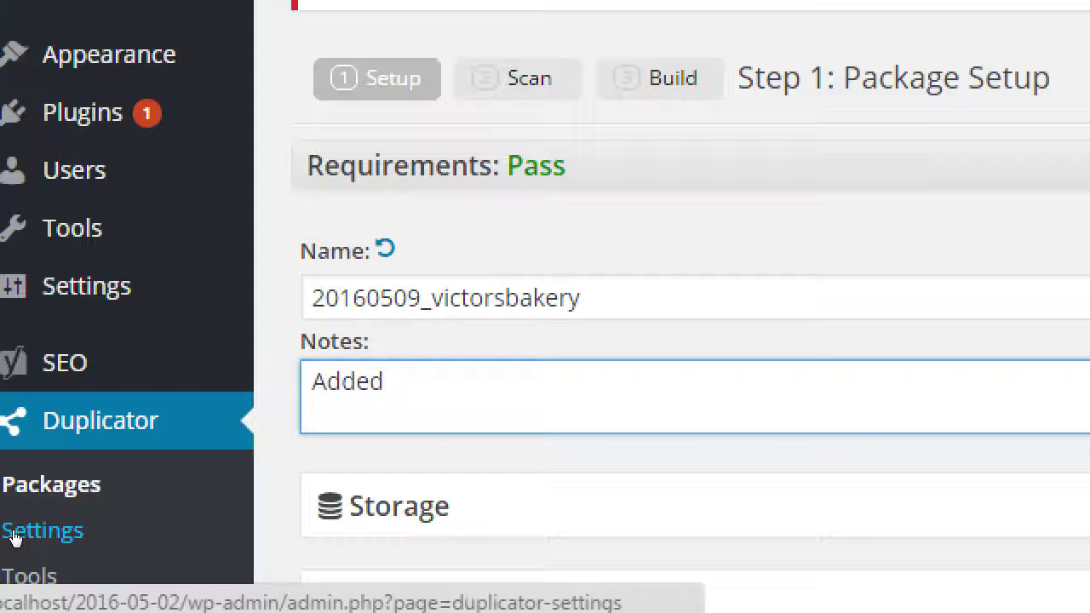
pyautogui.write('WP ecomme')
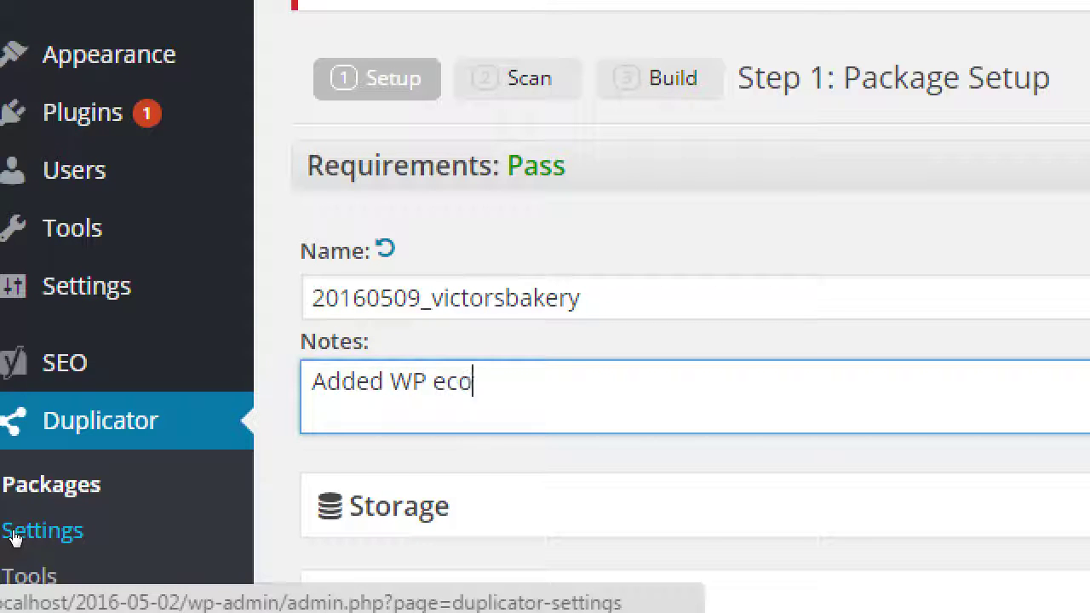
pyautogui.press('BackSpace')
pyautogui.press('BackSpace')
pyautogui.press('BackSpace')
pyautogui.press('BackSpace')
pyautogui.press('BackSpace')
pyautogui.write('Ecommerce. ')
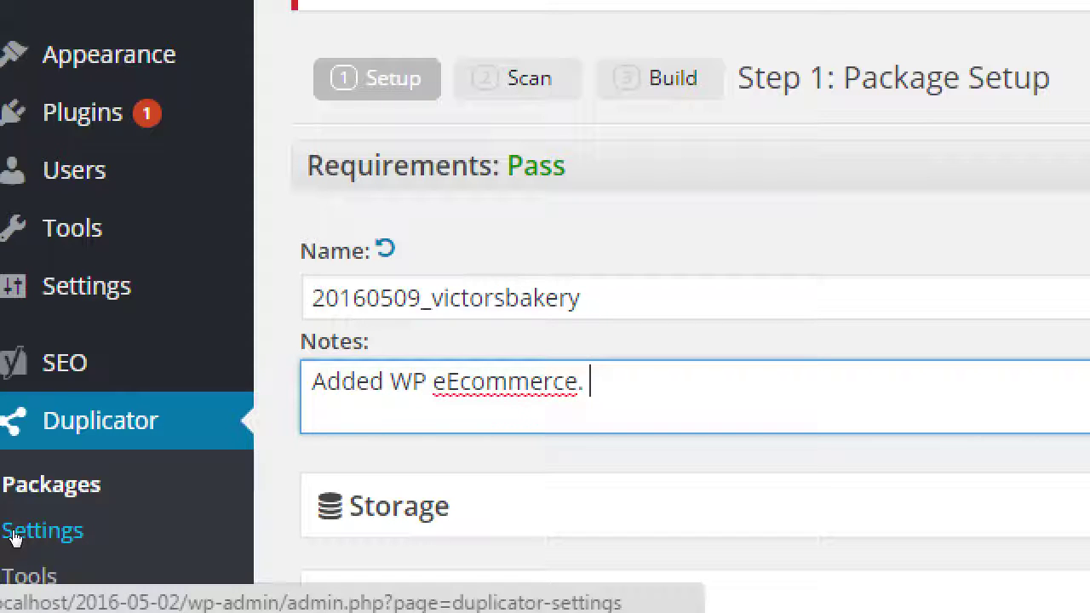
pyautogui.write('To-do: Start adding ')
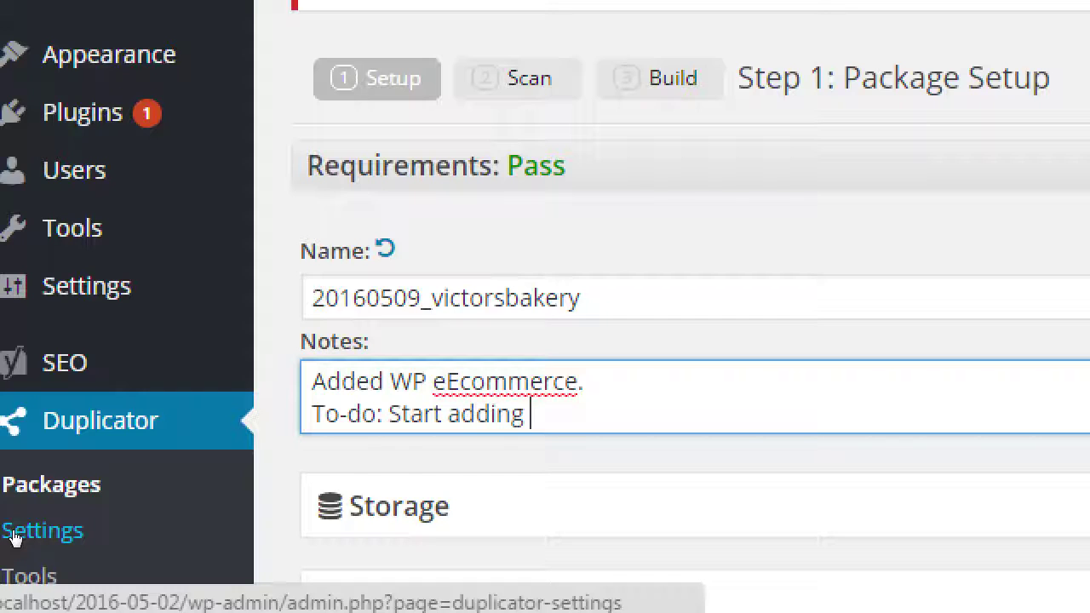
pyautogui.write('produc')
pyautogui.press('BackSpace')
pyautogui.press('BackSpace')
pyautogui.press('BackSpace')
pyautogui.press('BackSpace')
pyautogui.press('BackSpace')
pyautogui.write('Products!')
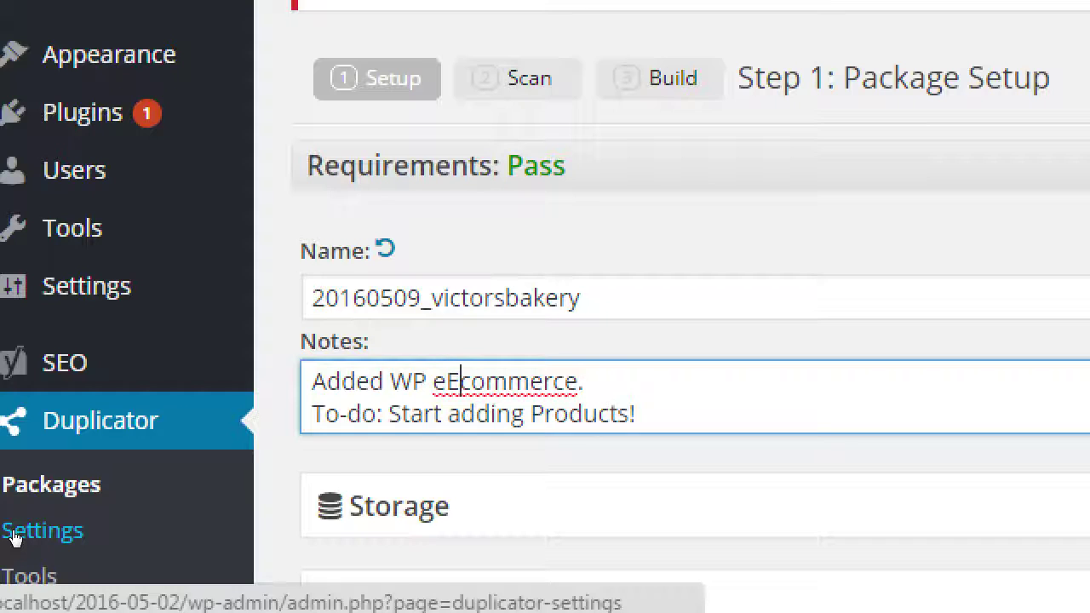
pyautogui.hotkey('shift', 'Left')
pyautogui.hotkey('shift', 'Left')
pyautogui.write('e')
pyautogui.hotkey('shift', 'Right')
pyautogui.write('C')
pyautogui.press('Up')
pyautogui.press('Left')
pyautogui.press('Left')
pyautogui.press('Left')
pyautogui.press('Left')
pyautogui.press('Left')
pyautogui.press('Left')
pyautogui.press('Left')
pyautogui.press('Left')
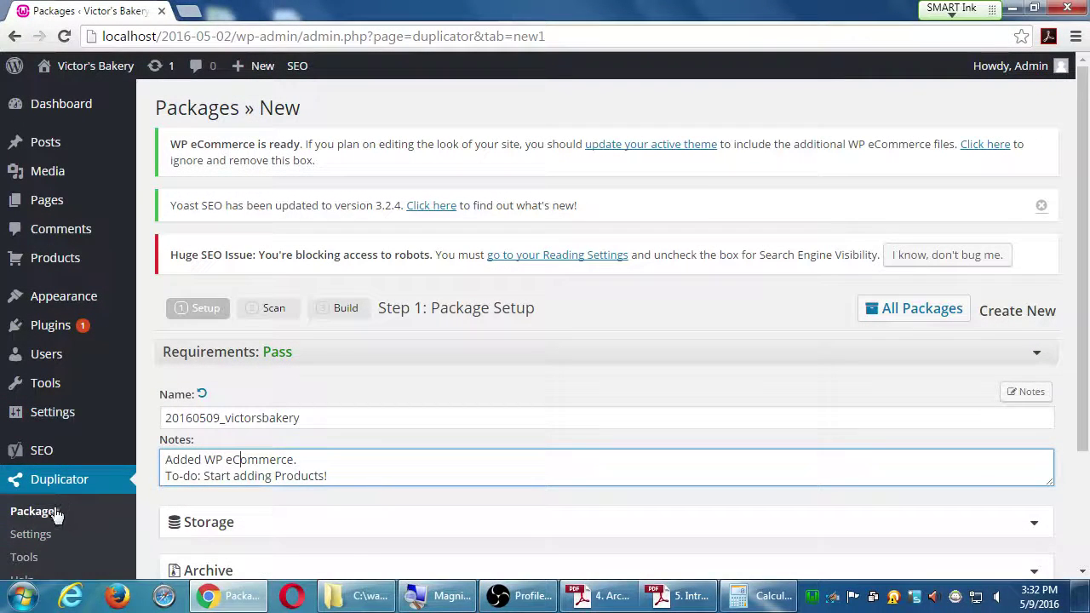
pyautogui.middleClick(49, 516)
pyautogui.click(252, 8)
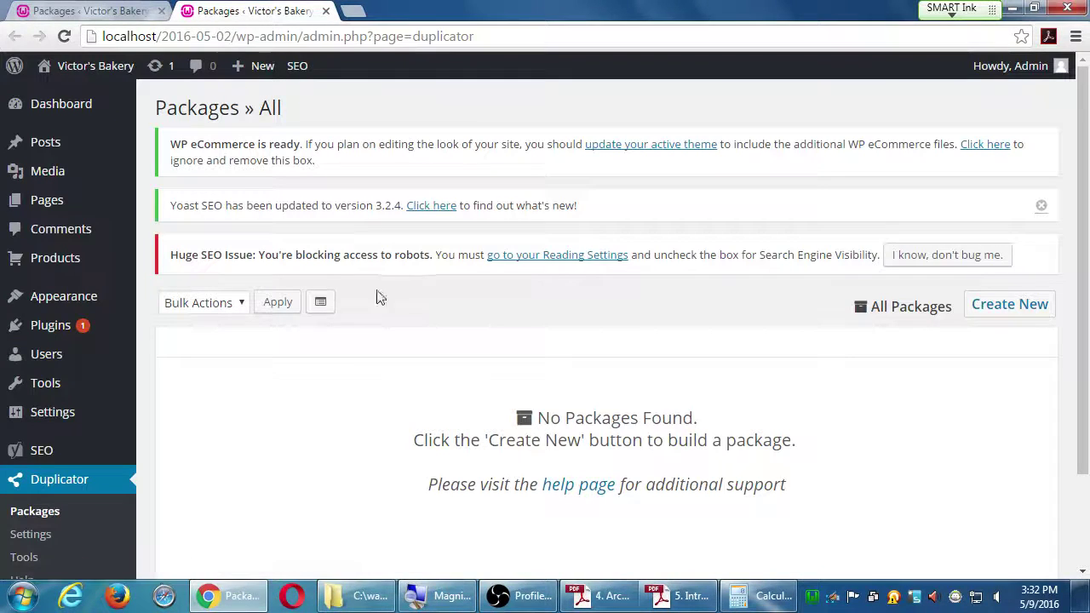
pyautogui.scroll(-1, 515, 376)
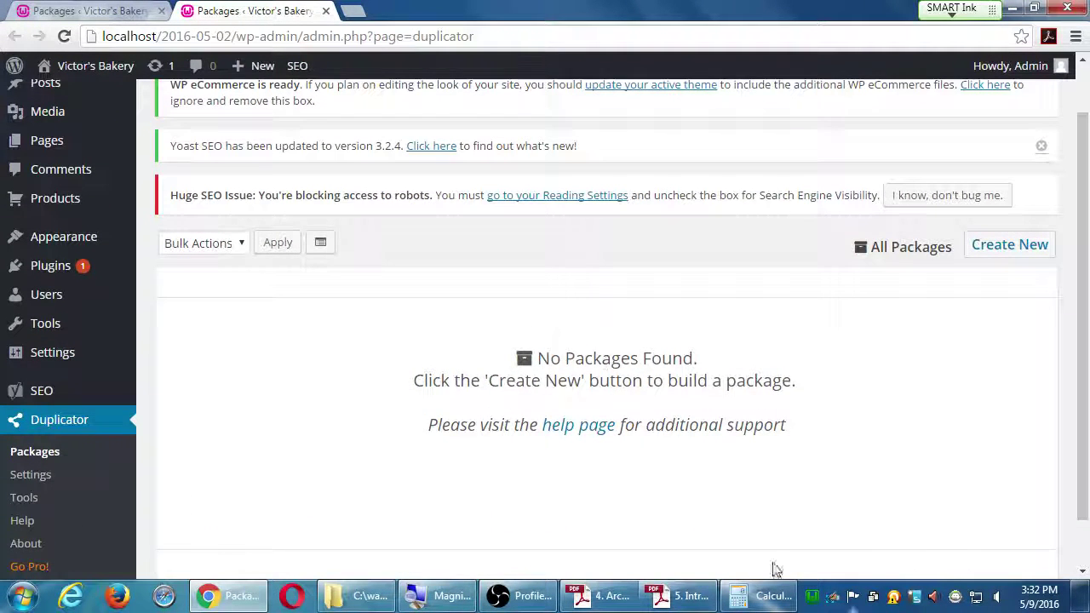
pyautogui.click(326, 11)
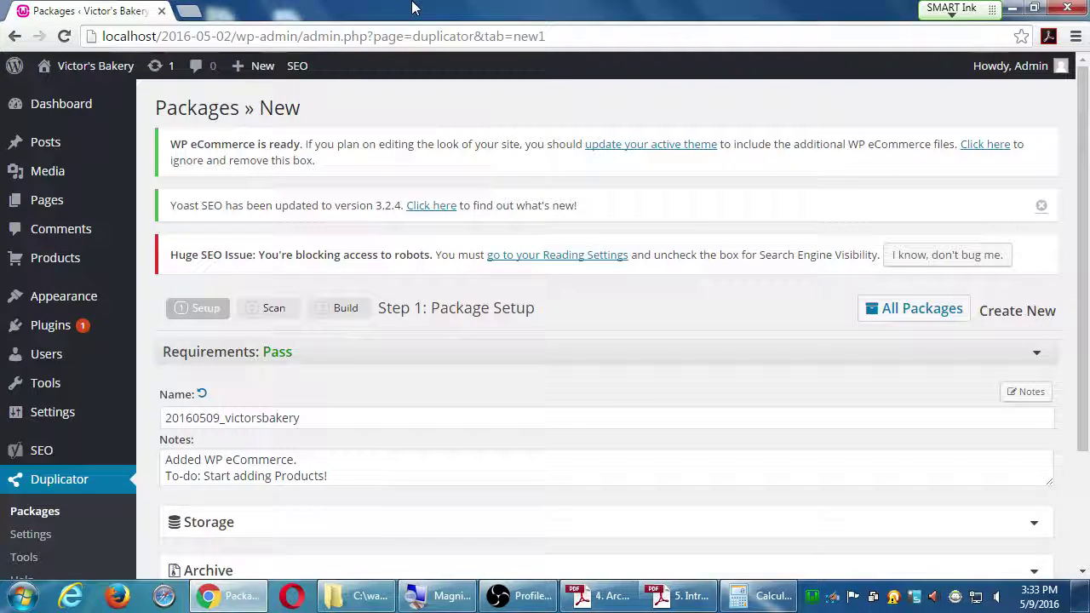
pyautogui.scroll(-2, 584, 230)
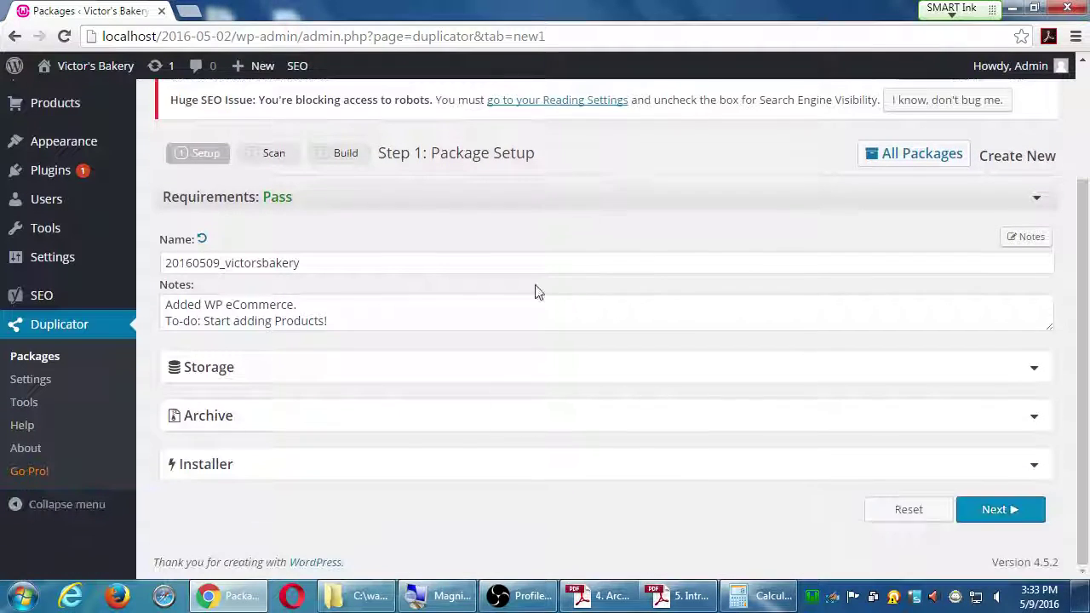
# Step: Run the Duplicator scan and check that server, files (54.15MB) and database (2.49MB) are all Good
pyautogui.click(988, 509)
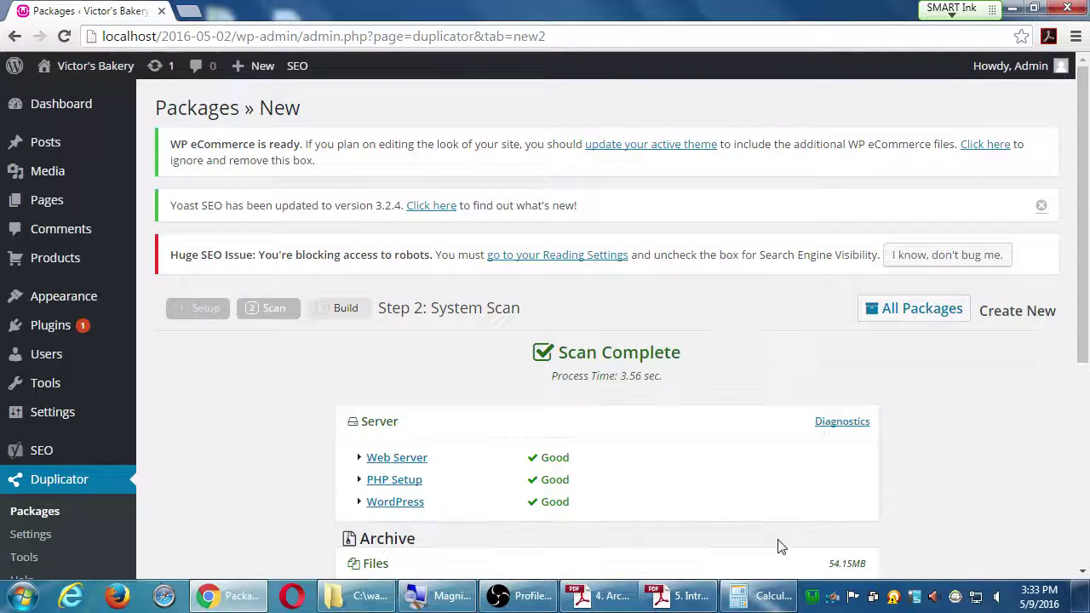
pyautogui.scroll(-3, 771, 375)
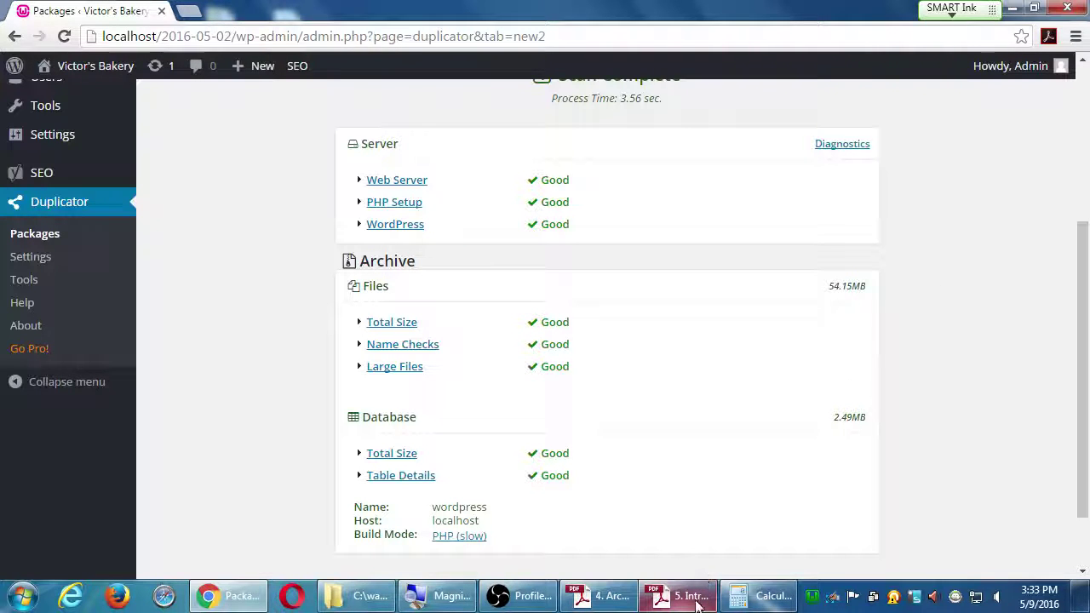
# Step: Read the archiving PDF's Duplicator Pro page, then return to the Duplicator scan results
pyautogui.click(617, 601)
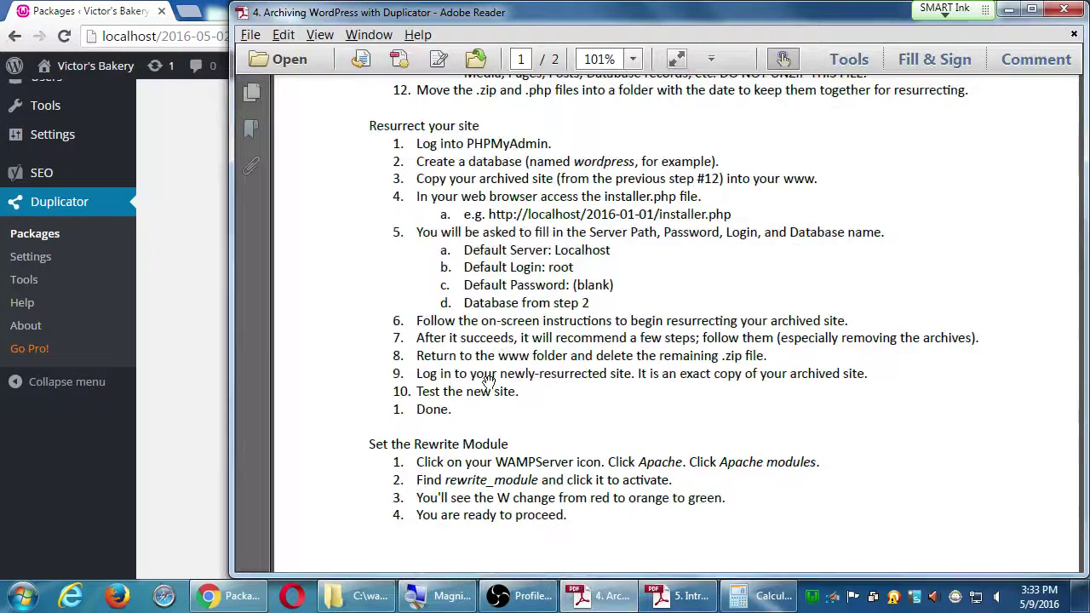
pyautogui.scroll(-8, 550, 239)
pyautogui.scroll(-2, 550, 239)
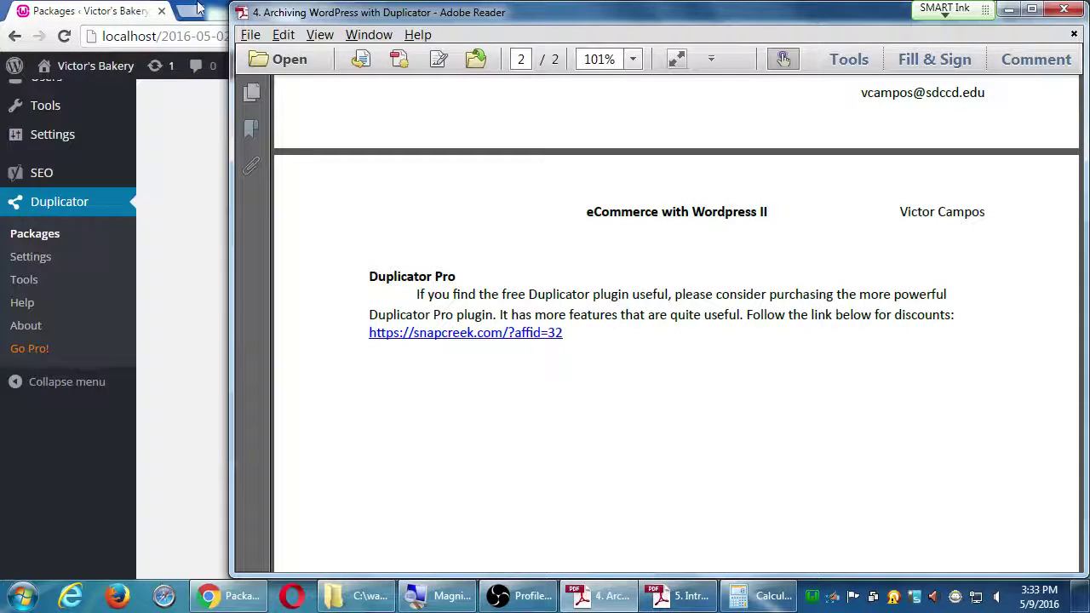
pyautogui.click(147, 8)
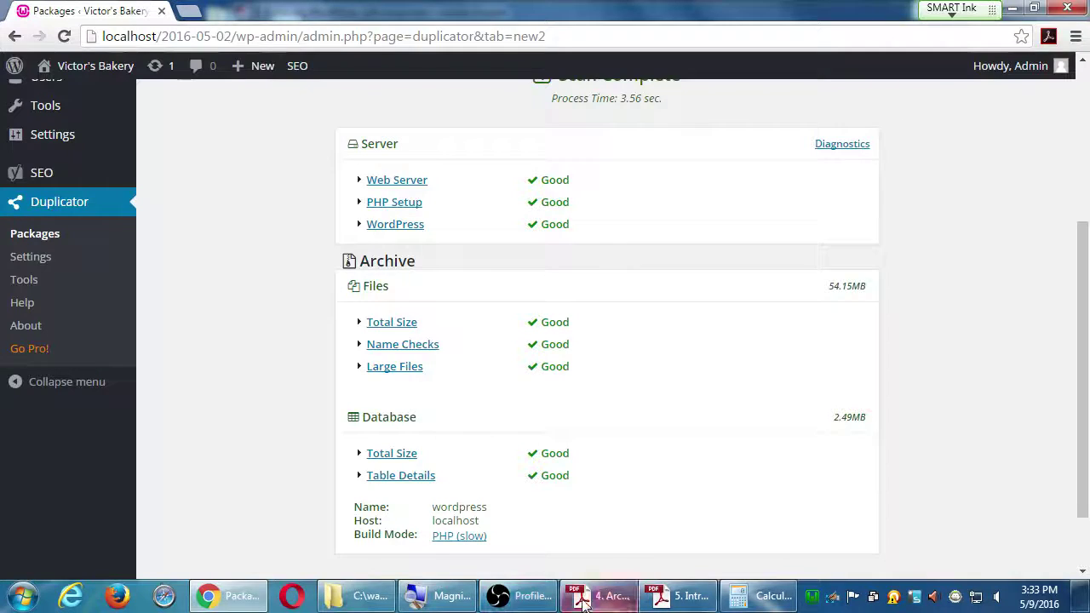
pyautogui.click(606, 596)
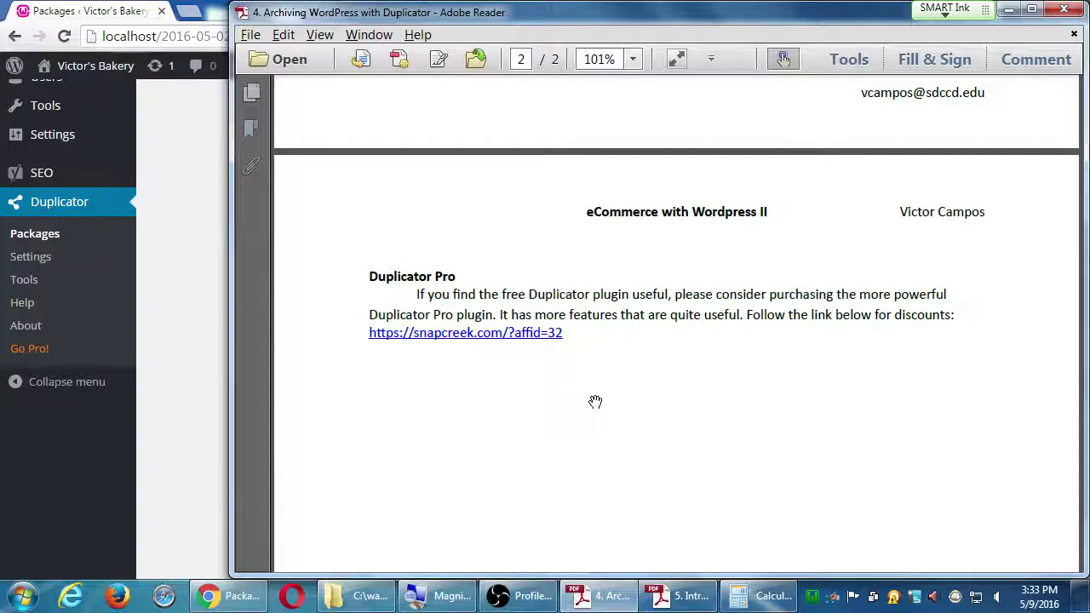
pyautogui.click(92, 11)
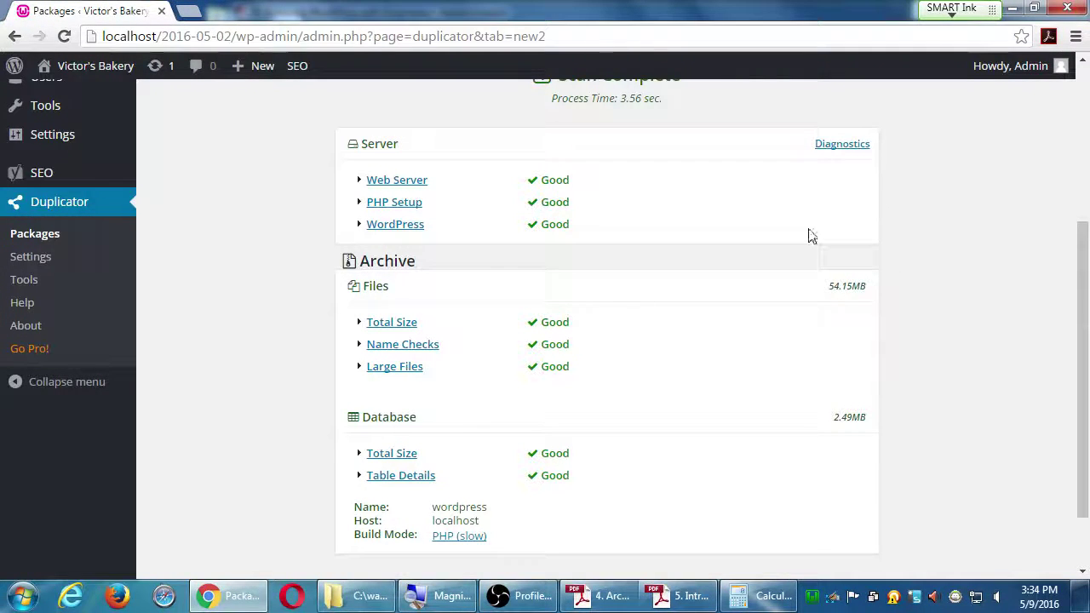
# Step: Start building the Duplicator backup package
pyautogui.scroll(-2, 859, 542)
pyautogui.scroll(-1, 859, 543)
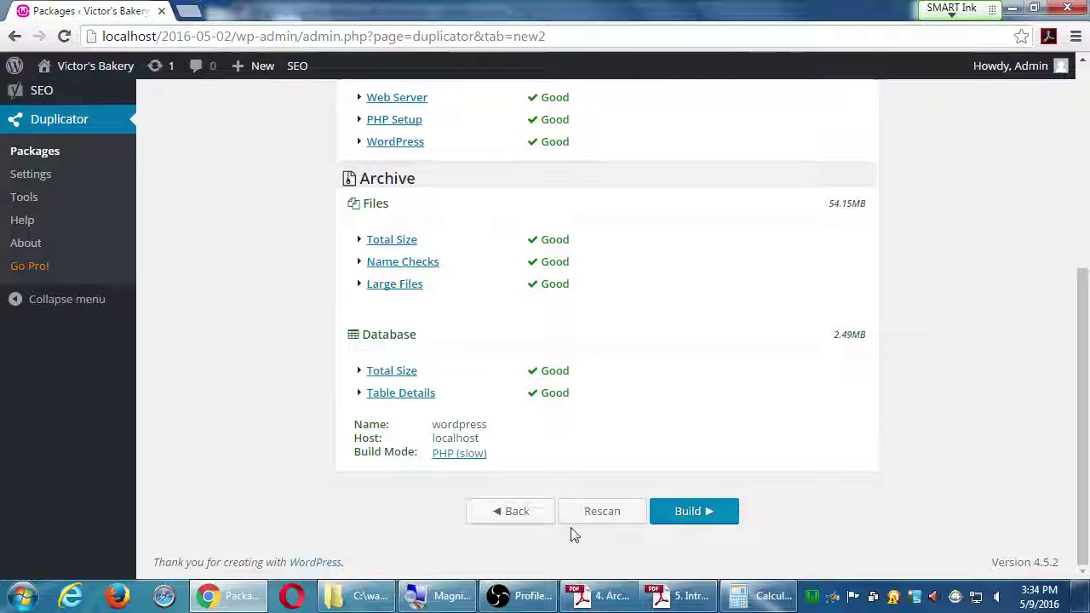
pyautogui.click(694, 512)
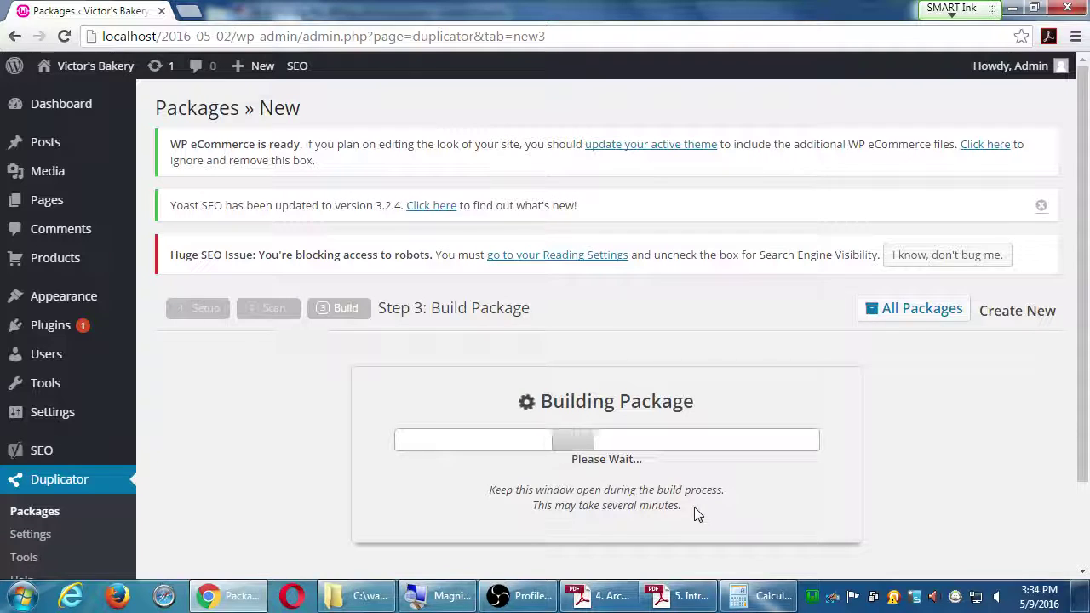
pyautogui.scroll(-1, 936, 438)
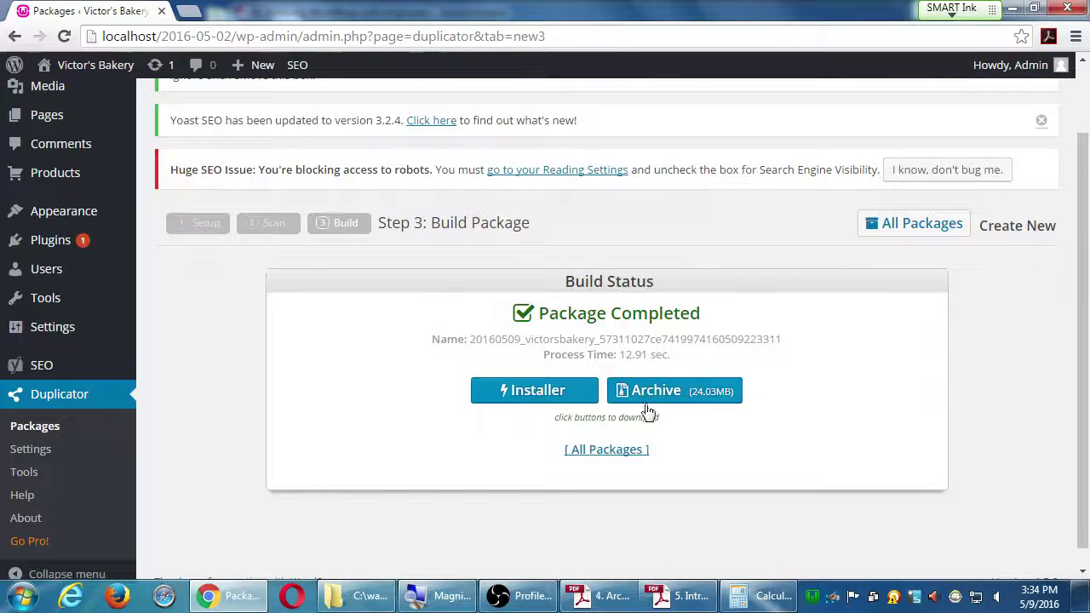
# Step: Download the installer.php and 24.03MB zip archive, then show installer.php in its folder
pyautogui.click(503, 394)
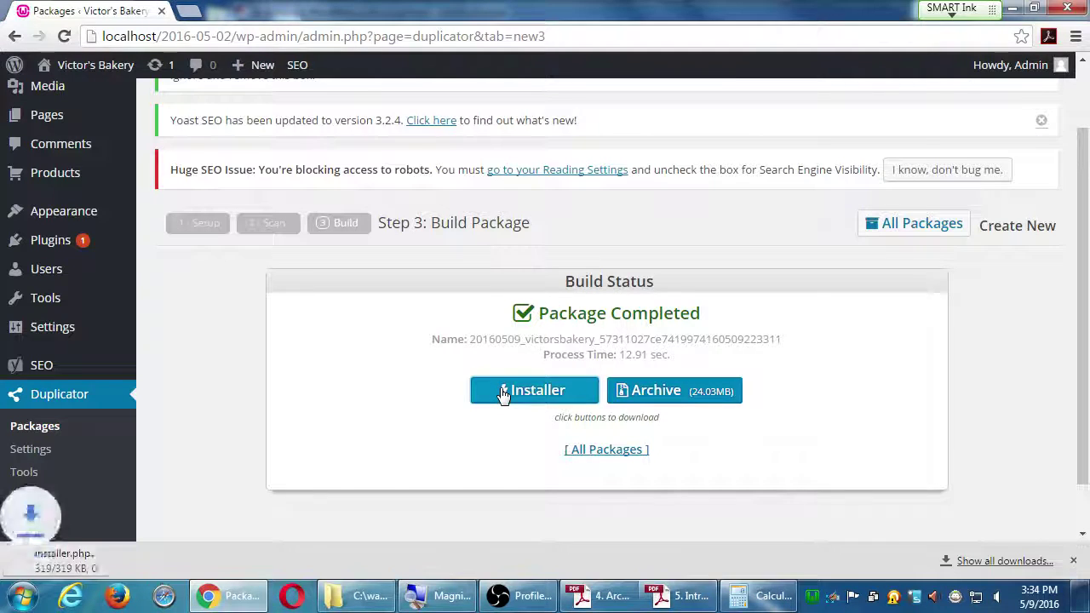
pyautogui.click(686, 391)
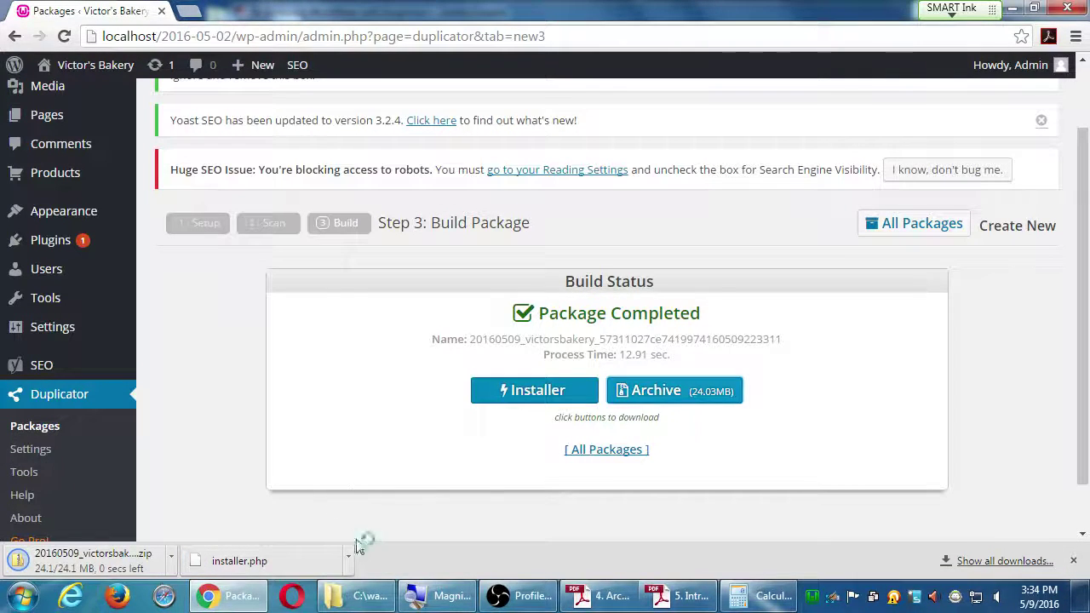
pyautogui.click(348, 561)
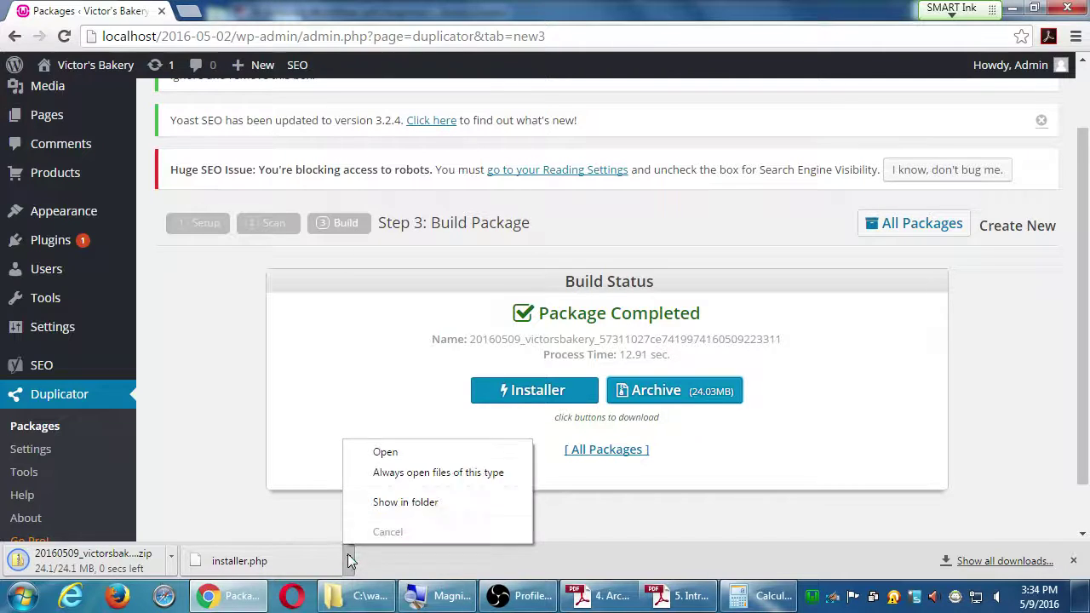
pyautogui.click(401, 513)
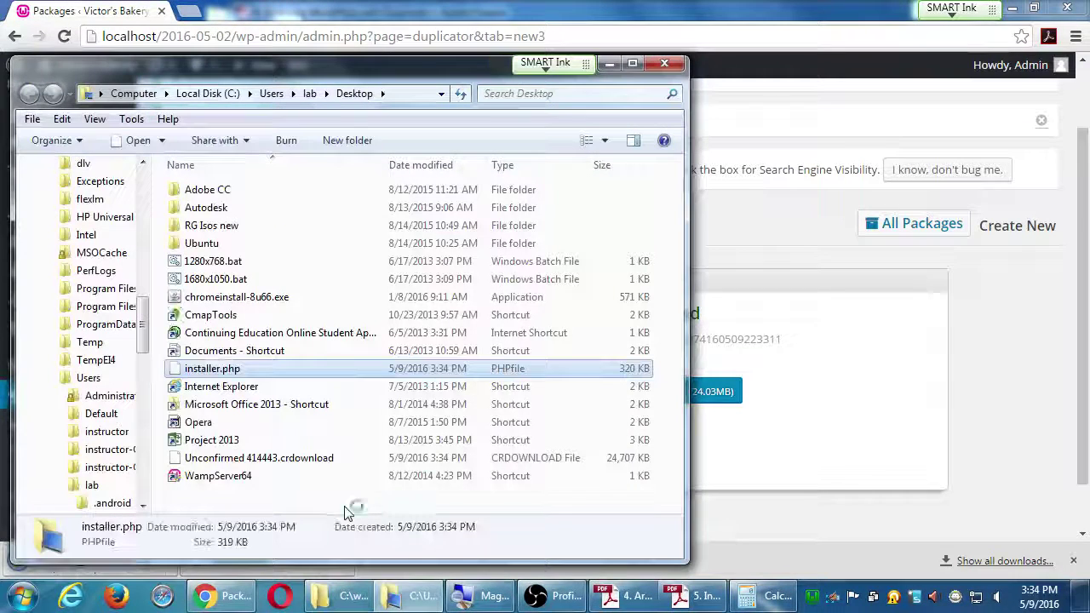
# Step: Create a new Desktop folder named 2016-05-09
pyautogui.click(344, 142)
pyautogui.write('206')
pyautogui.press('BackSpace')
pyautogui.write('16-05-09')
pyautogui.press('Return')
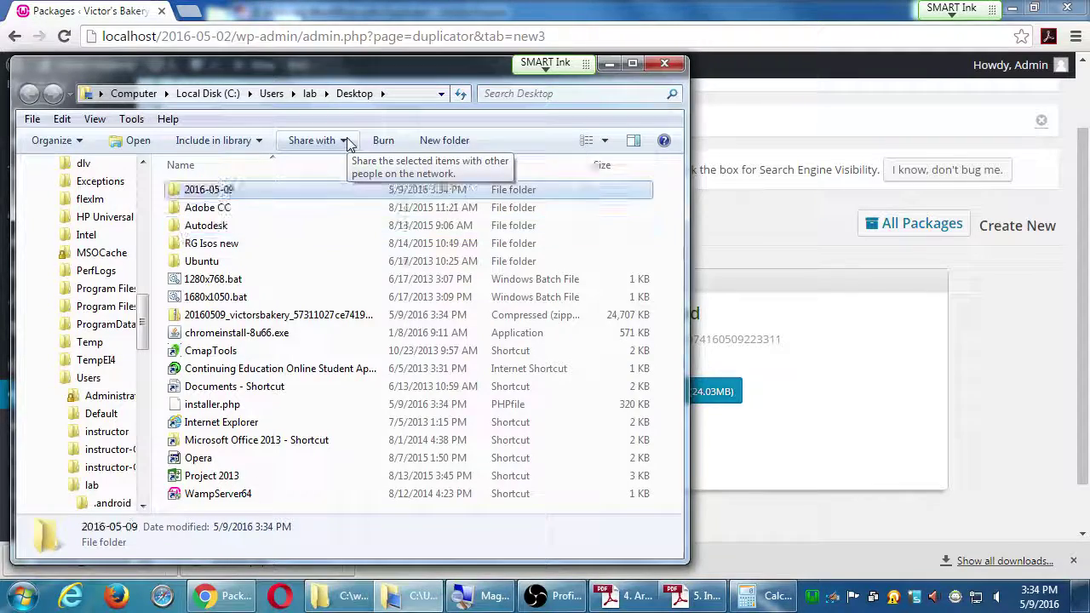
# Step: Move the zip archive and installer.php into the 2016-05-09 folder
pyautogui.press('super+Right')
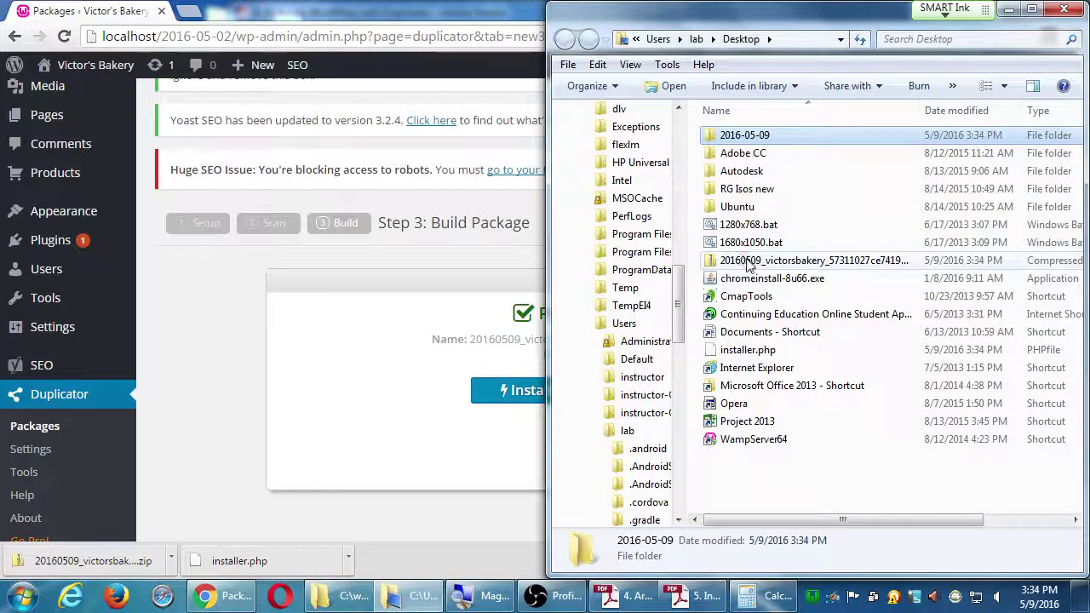
pyautogui.click(739, 260)
pyautogui.keyDown('ctrl'); pyautogui.click(774, 356); pyautogui.keyUp('ctrl')
pyautogui.moveTo(775, 356); pyautogui.dragTo(738, 143)
# Step: Copy the 2016-05-09 folder into the network drive's WordPress II folder
pyautogui.click(715, 138)
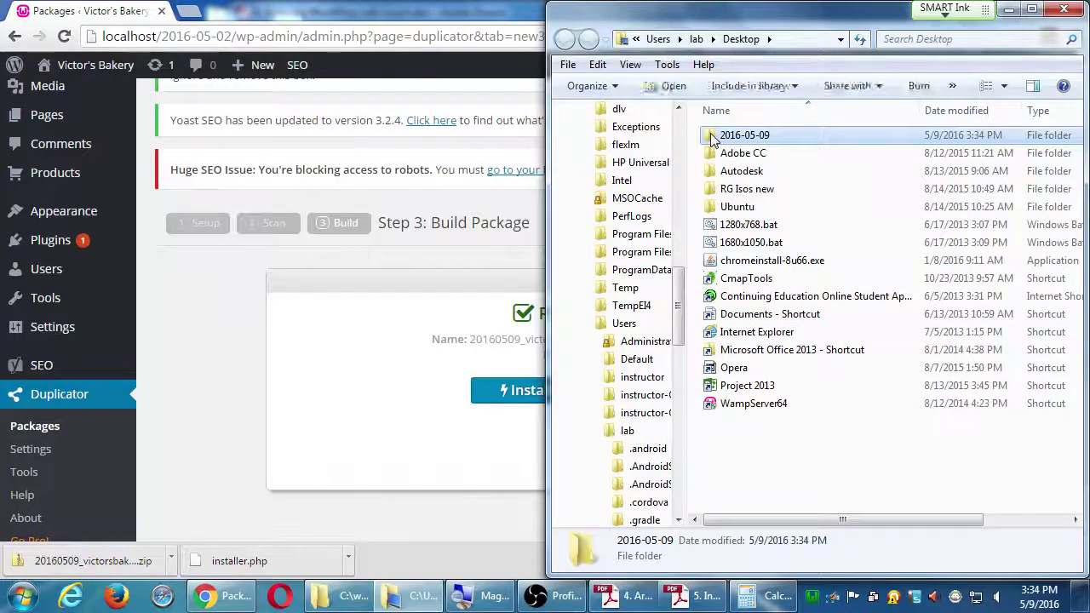
pyautogui.scroll(10, 676, 228)
pyautogui.scroll(-7, 638, 320)
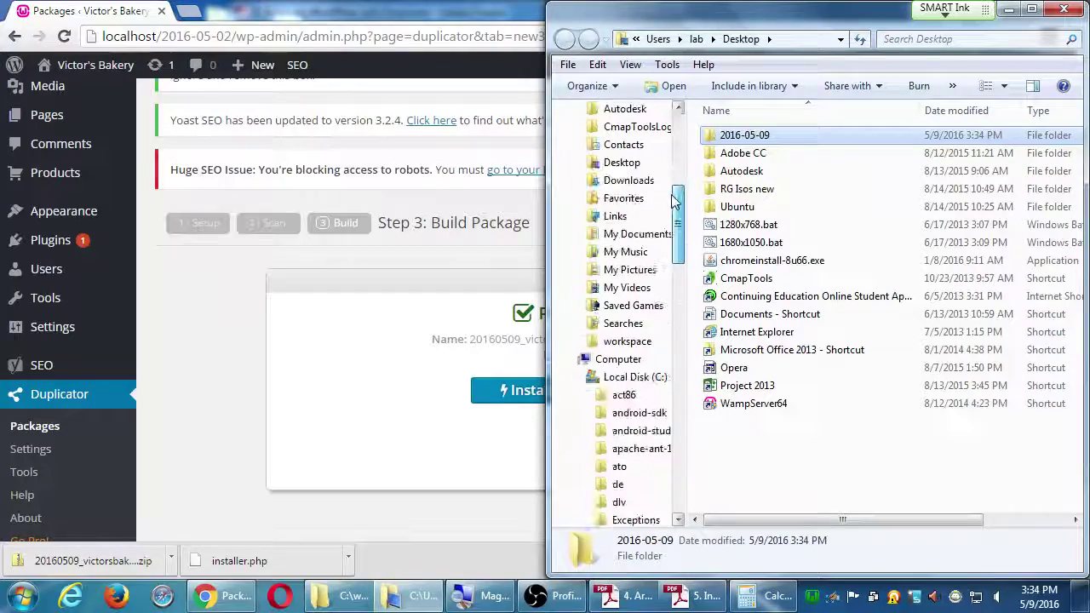
pyautogui.click(619, 361)
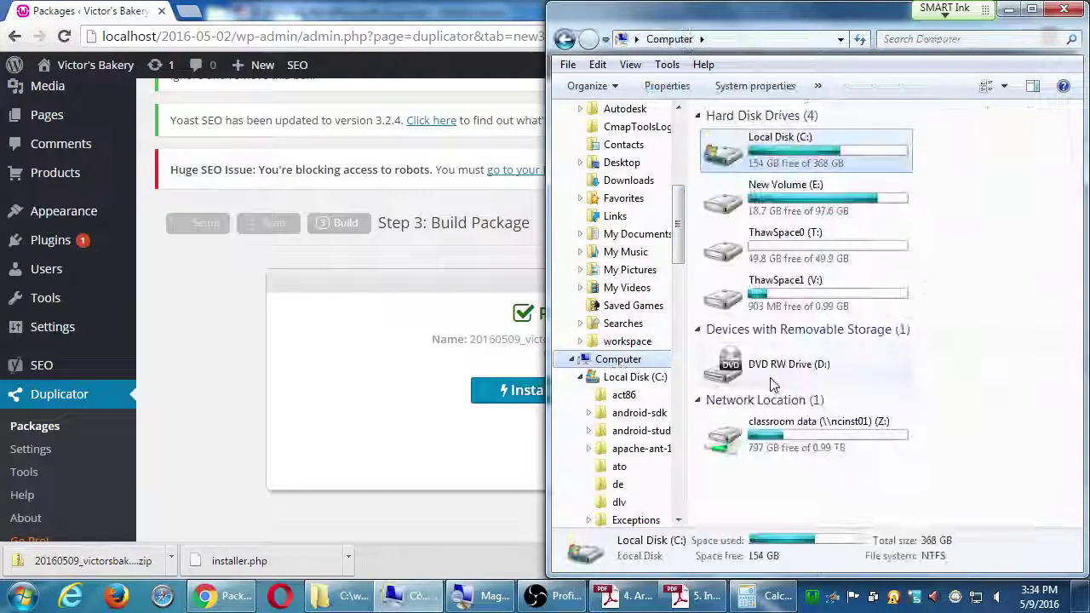
pyautogui.doubleClick(767, 425)
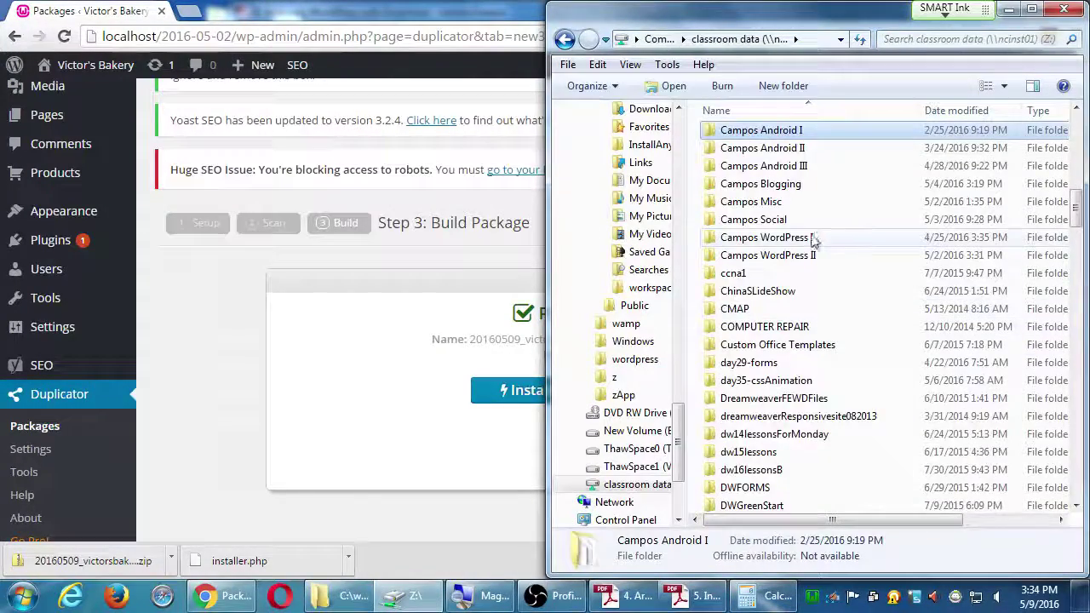
pyautogui.doubleClick(821, 242)
pyautogui.hotkey('ctrl', 'v')
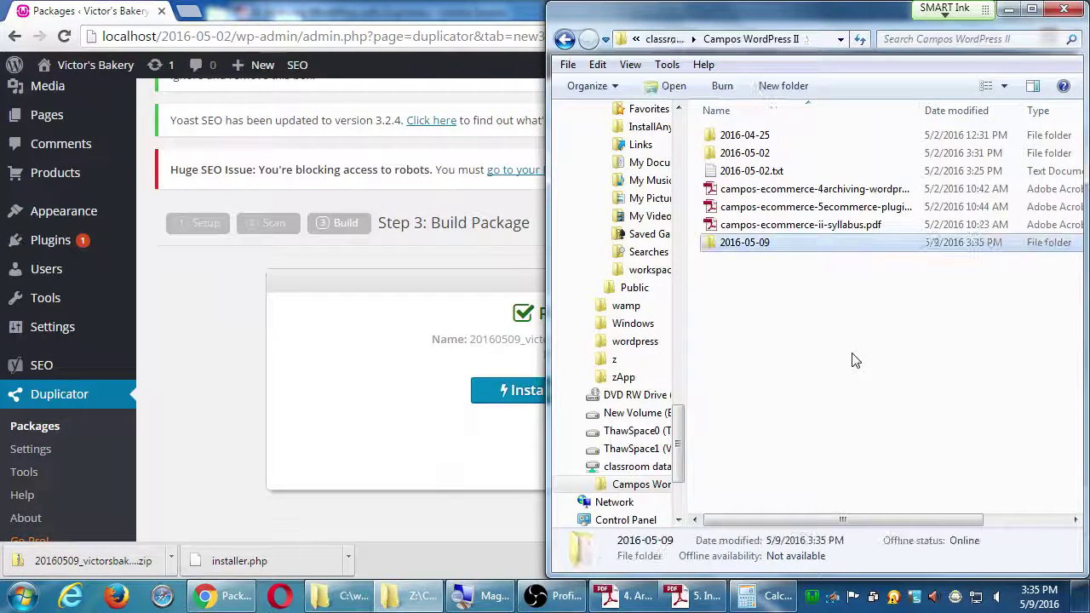
# Step: Check the pasted 2016-05-09 folder's details and close Explorer
pyautogui.click(810, 357)
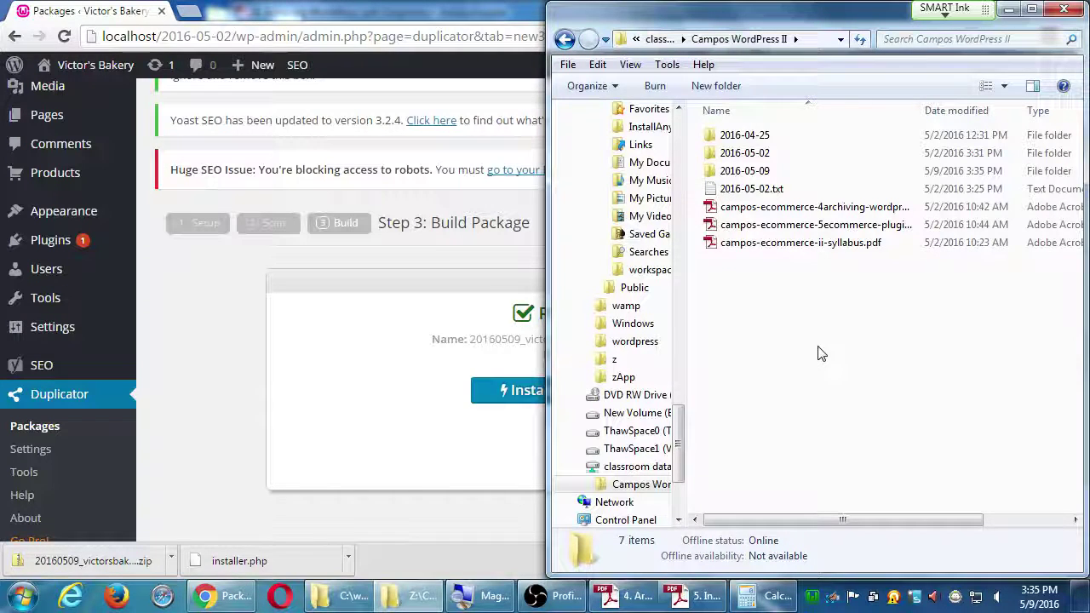
pyautogui.click(713, 173)
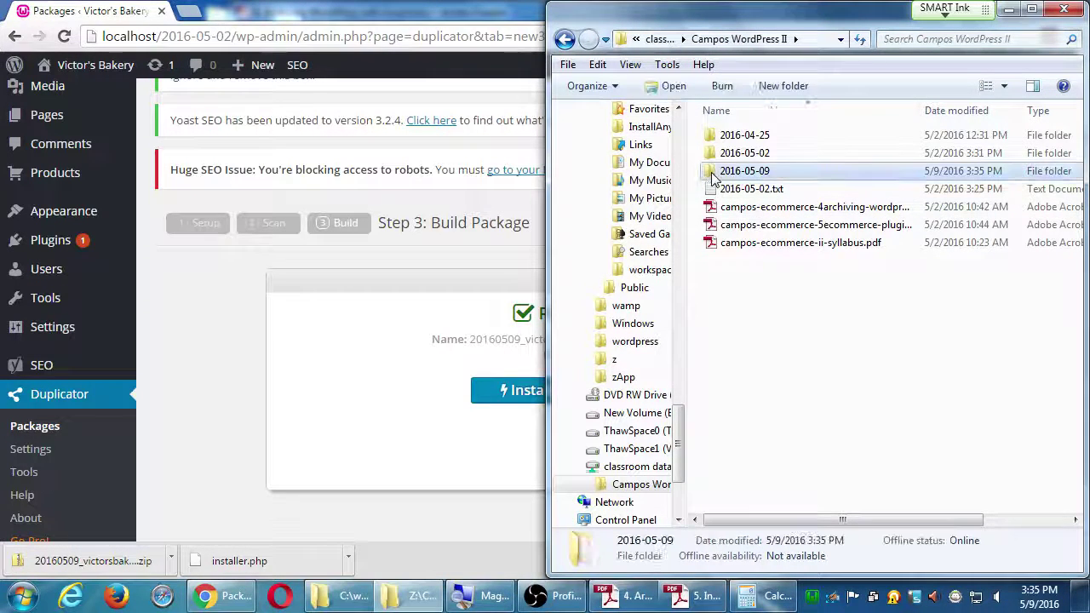
pyautogui.click(1063, 9)
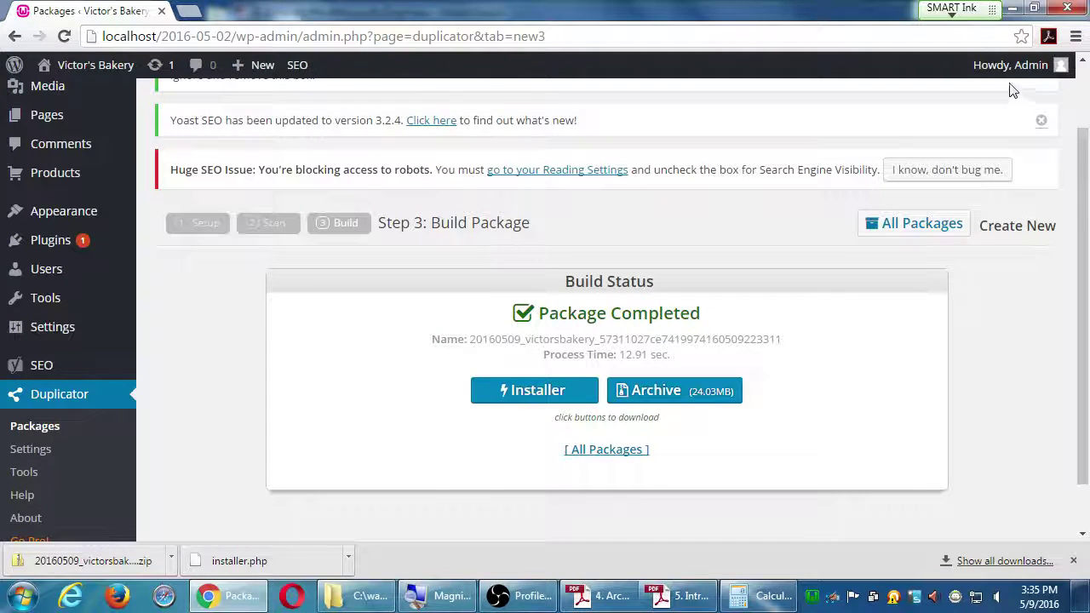
# Step: Log out from the Howdy, Admin menu and close Chrome
pyautogui.moveTo(1026, 70)
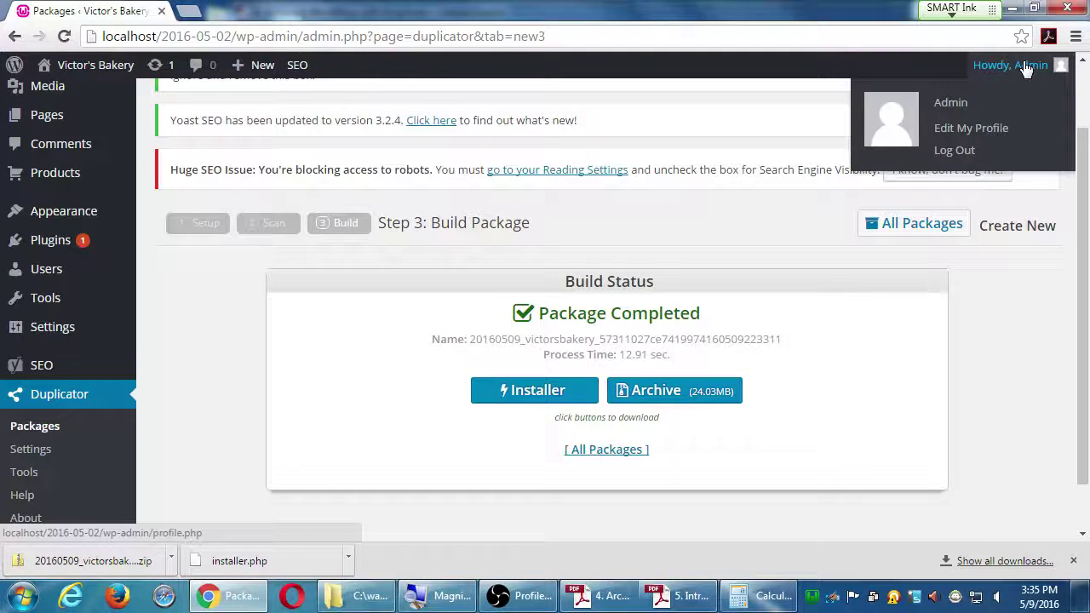
pyautogui.click(960, 153)
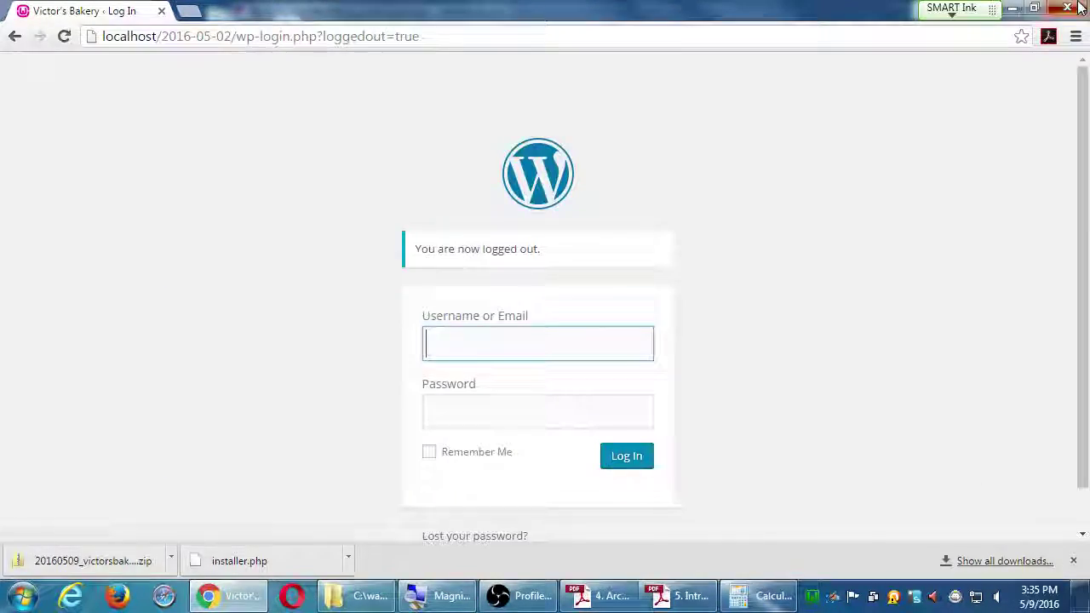
pyautogui.click(1078, 7)
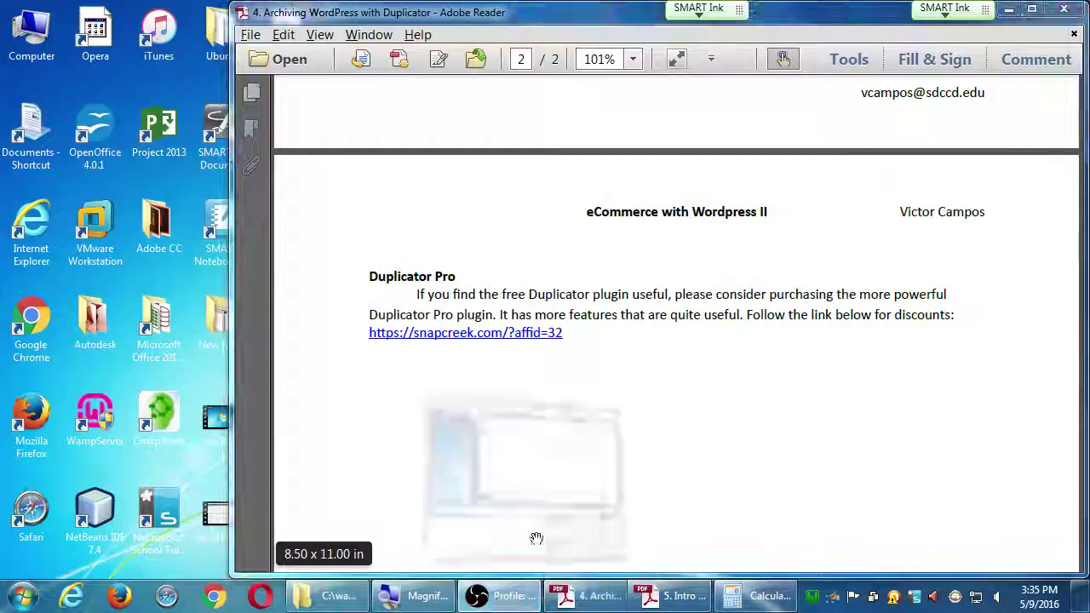